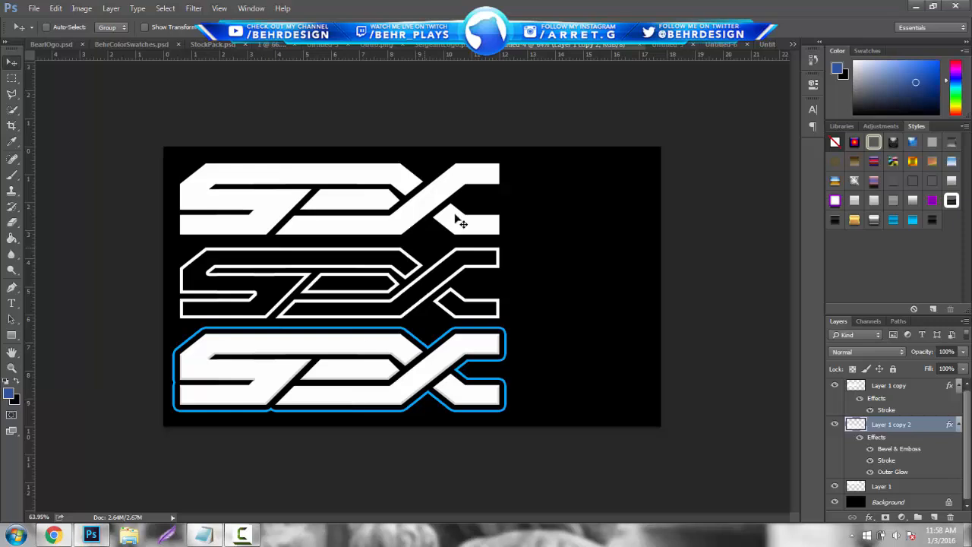
Step: Delete the three SDX logo layers, Layer 1, Layer 1 copy and Layer 1 copy 2, leaving only the Background
click(444, 44)
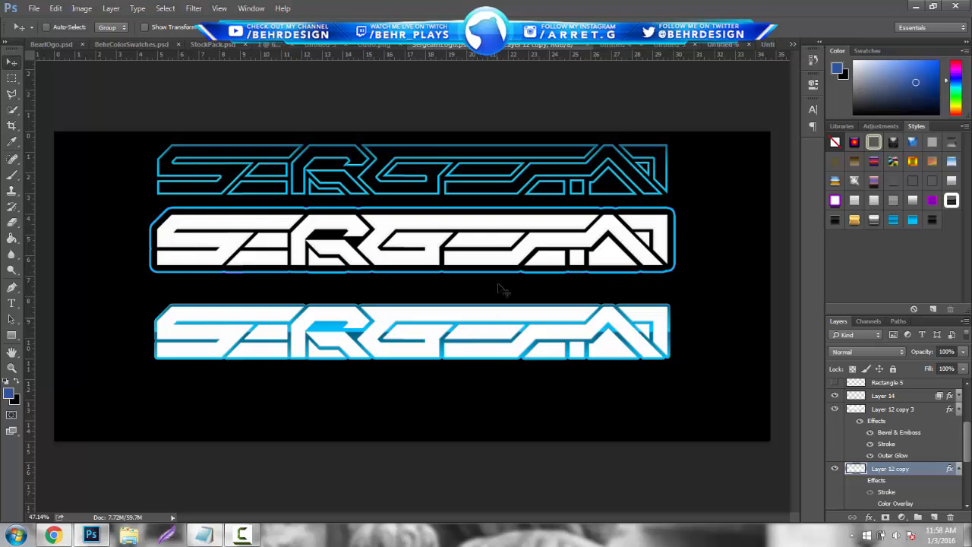
click(610, 47)
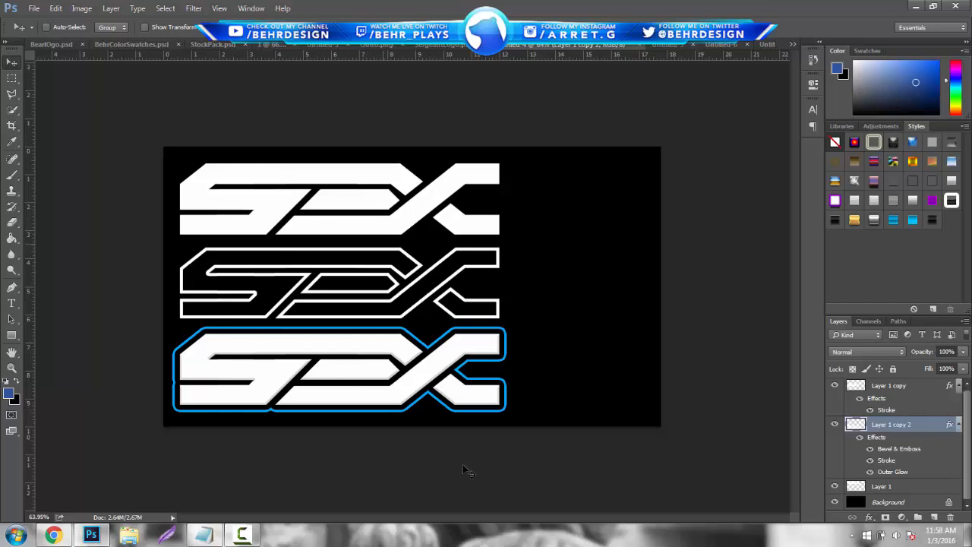
click(909, 484)
shift+click(904, 391)
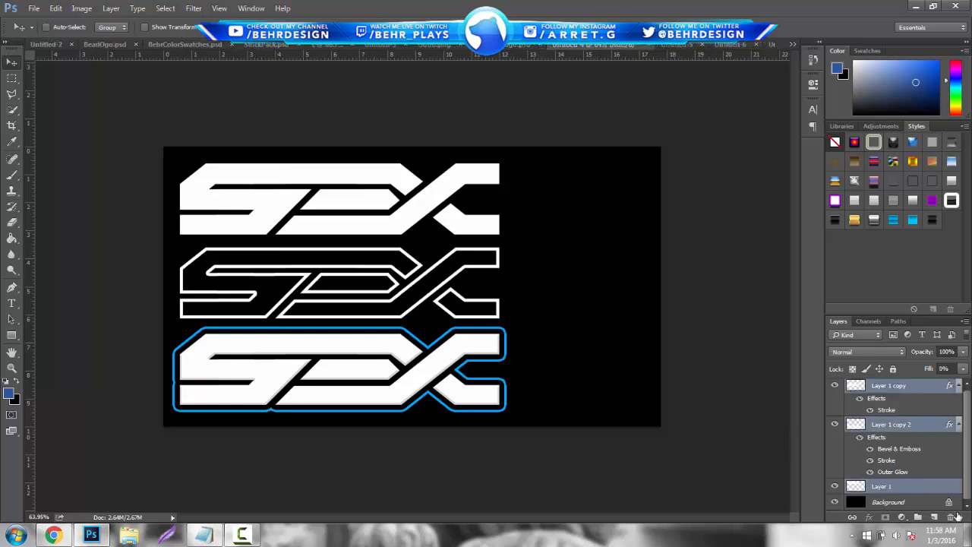
click(953, 518)
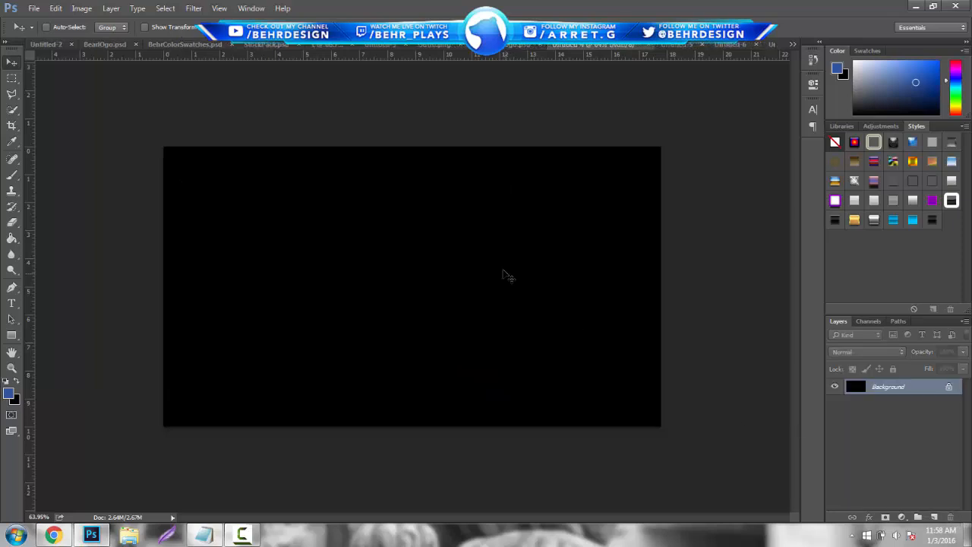
Step: Check the canvas dimensions in pixels without changing the canvas size
click(11, 368)
drag(473, 309, 483, 308)
click(82, 8)
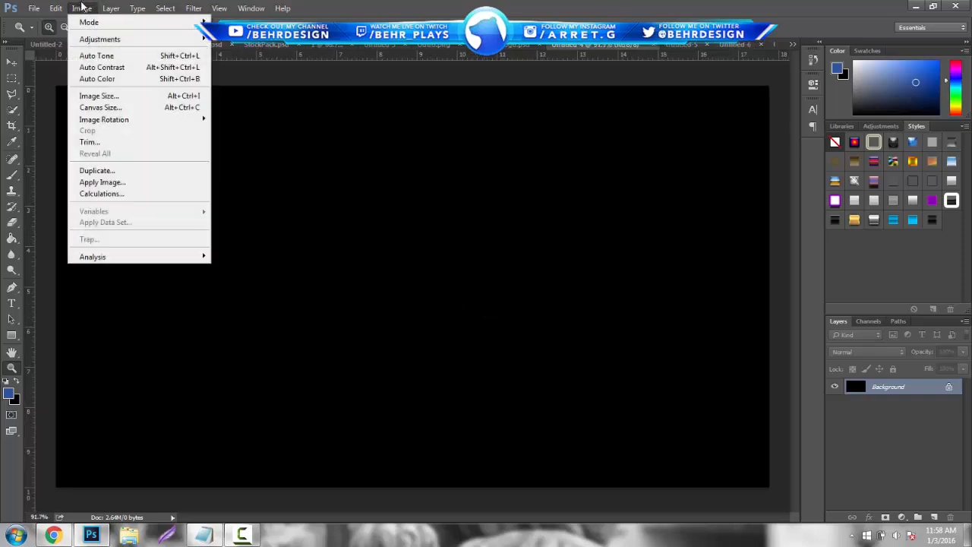
click(81, 7)
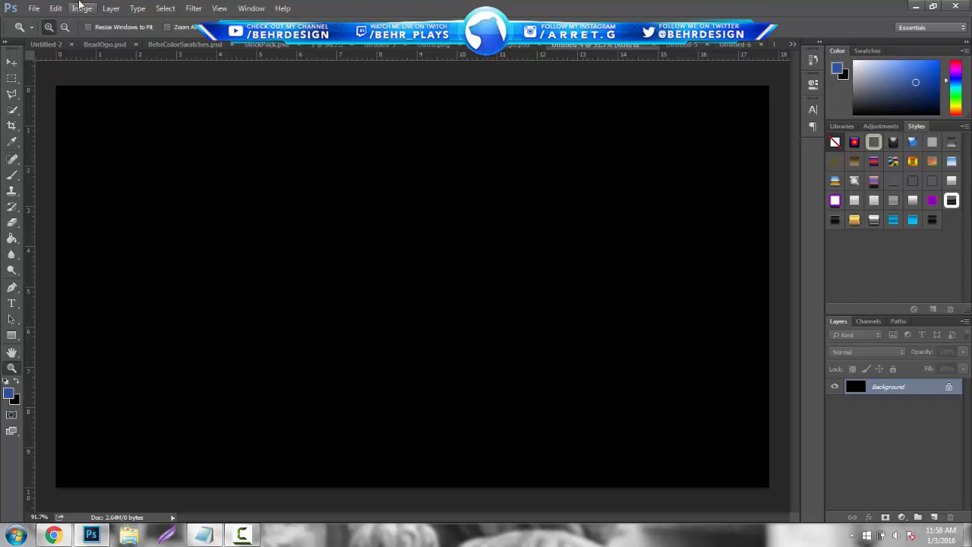
click(81, 8)
mouse_move(110, 38)
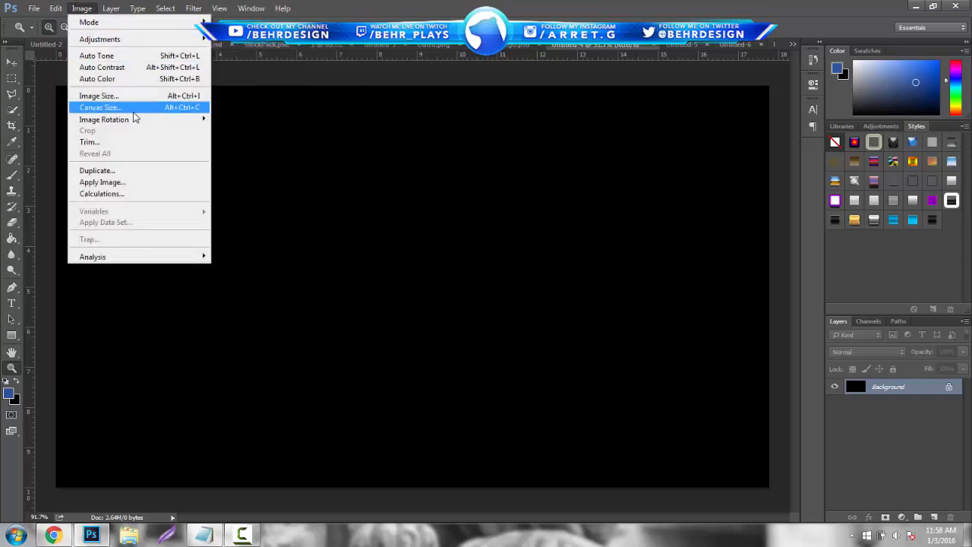
click(122, 107)
click(540, 187)
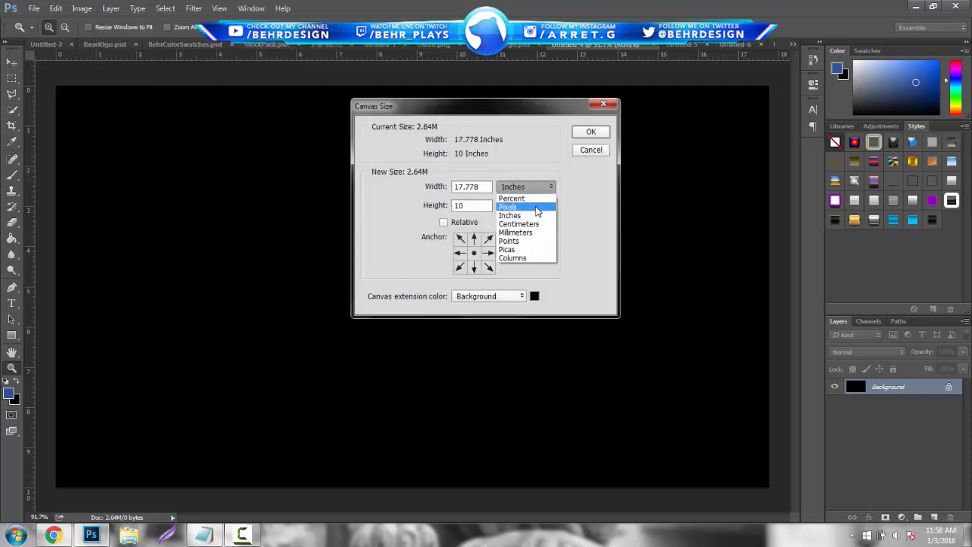
click(536, 206)
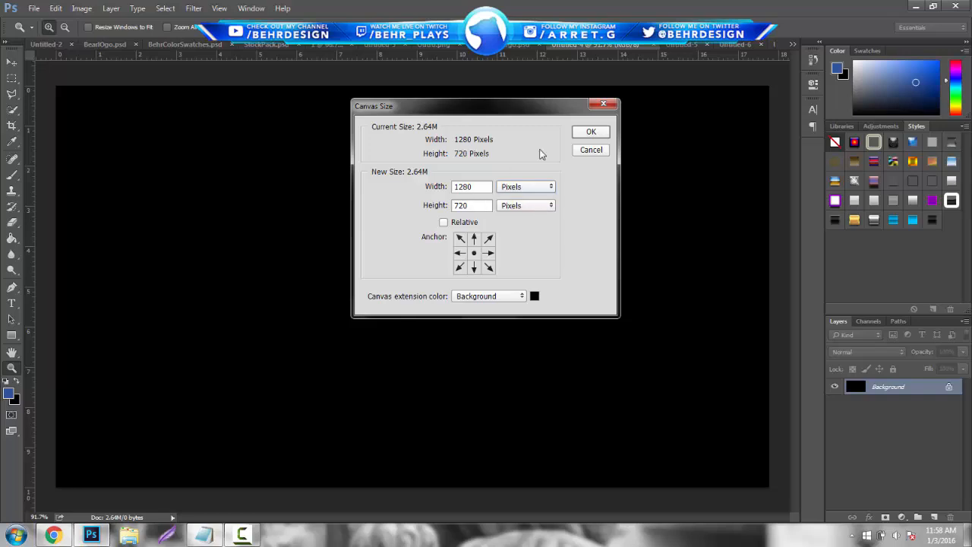
click(589, 151)
drag(369, 341, 379, 334)
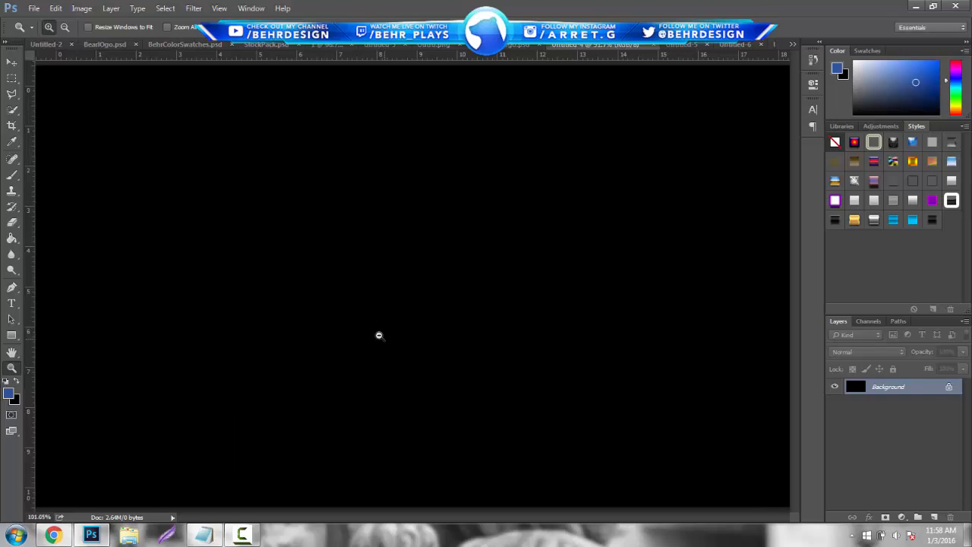
Step: View the Sergeant logo document for reference and return to the empty black canvas
key(ctrl+w)
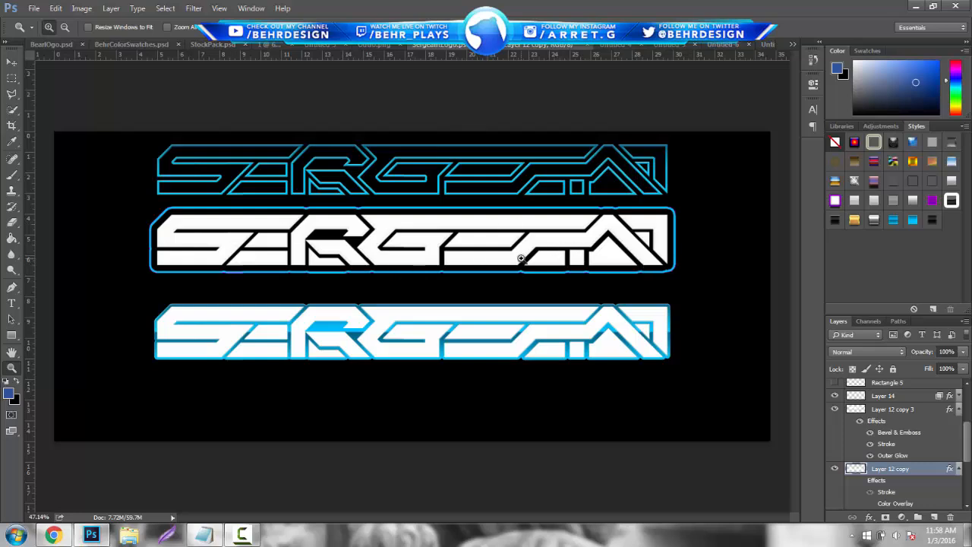
click(617, 45)
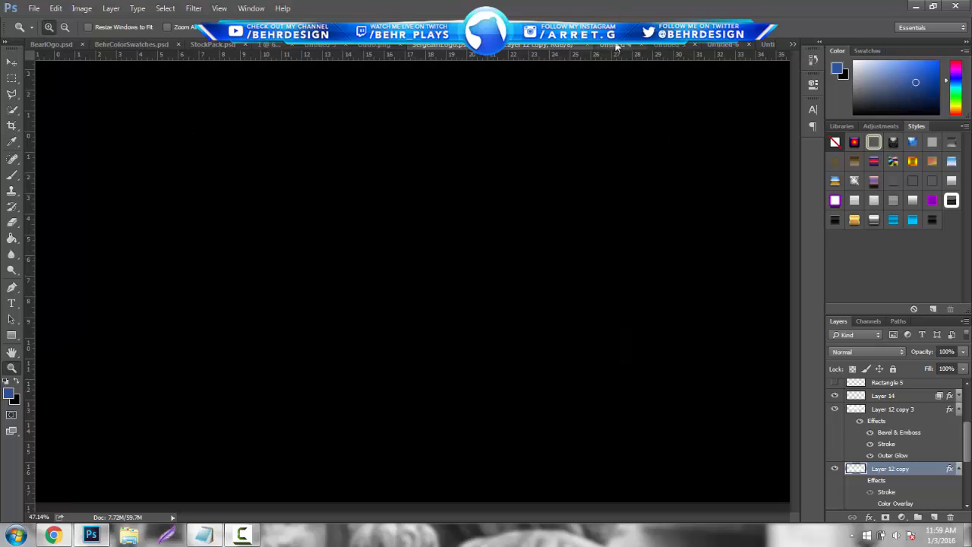
mouse_move(367, 261)
mouse_down()
mouse_move(337, 262)
mouse_move(348, 264)
mouse_up()
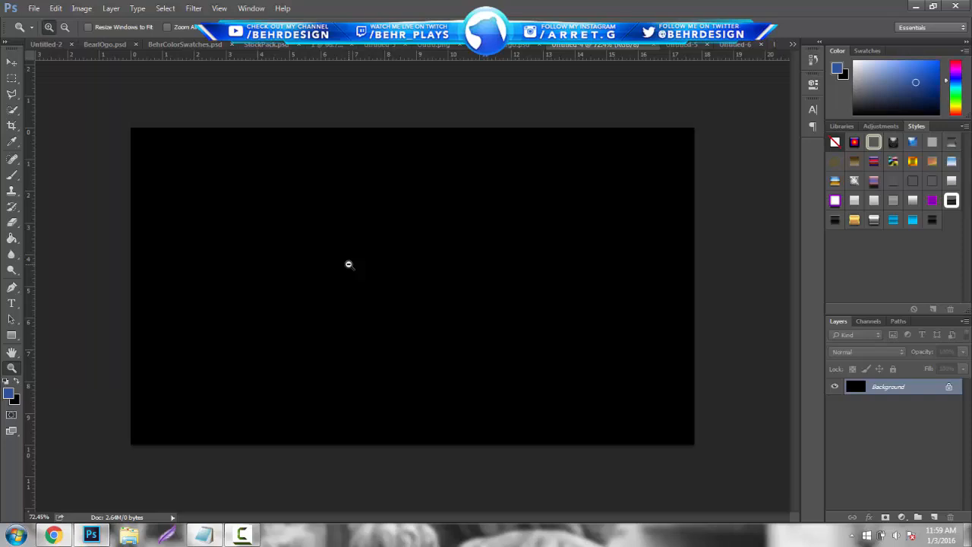
Step: Add the text "ANT" to the black canvas
click(10, 305)
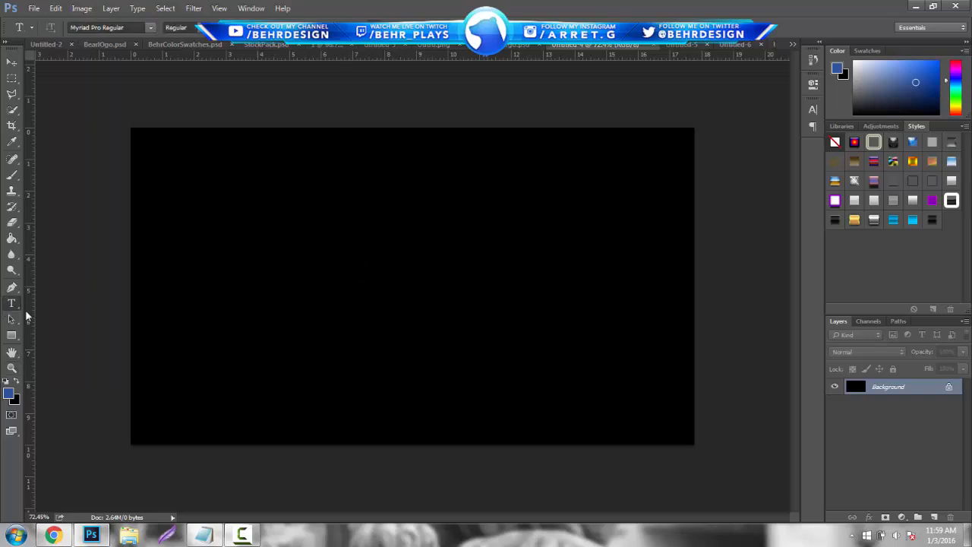
click(310, 327)
text(e)
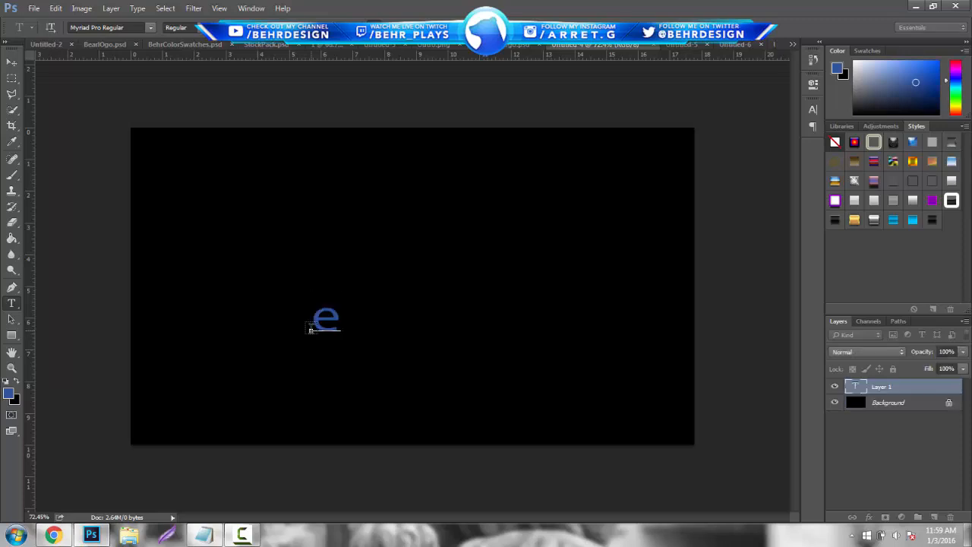
key(BackSpace)
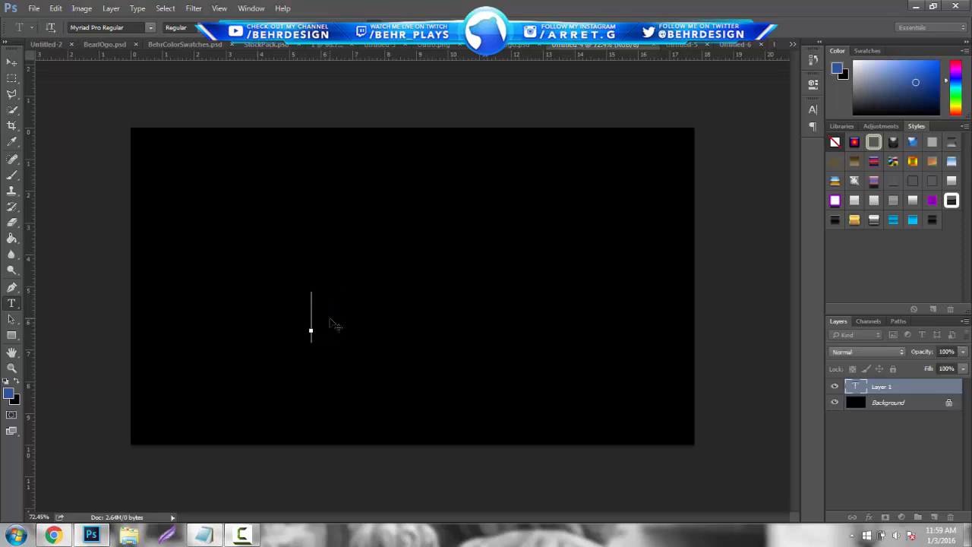
text(ANT)
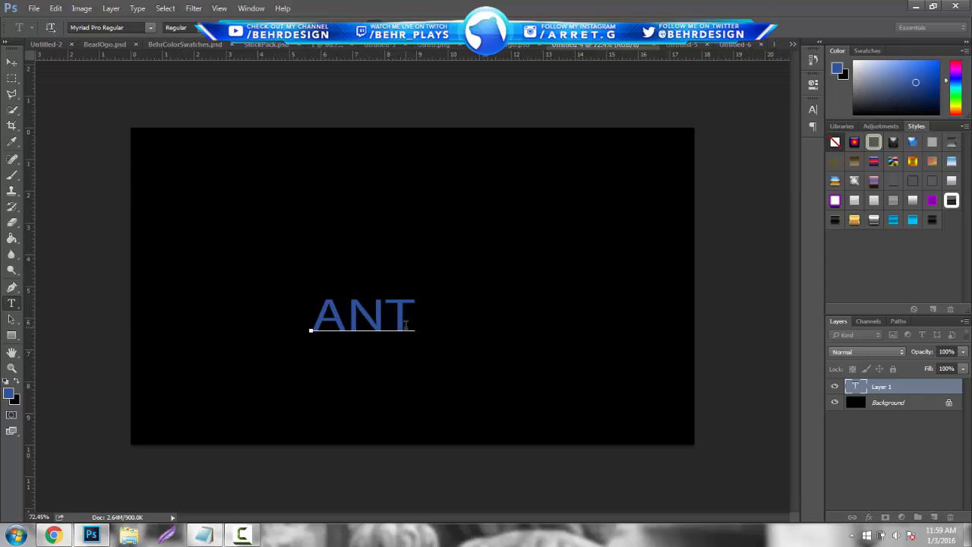
Step: Set the font of the ANT text to Critical Mass LDR Regular
drag(406, 325, 159, 280)
click(95, 29)
text(F)
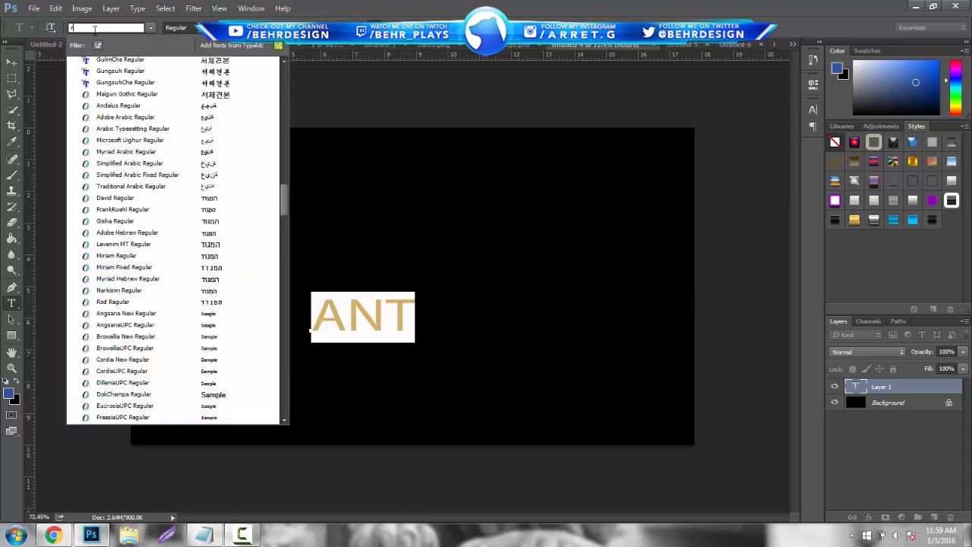
text(rit)
click(127, 63)
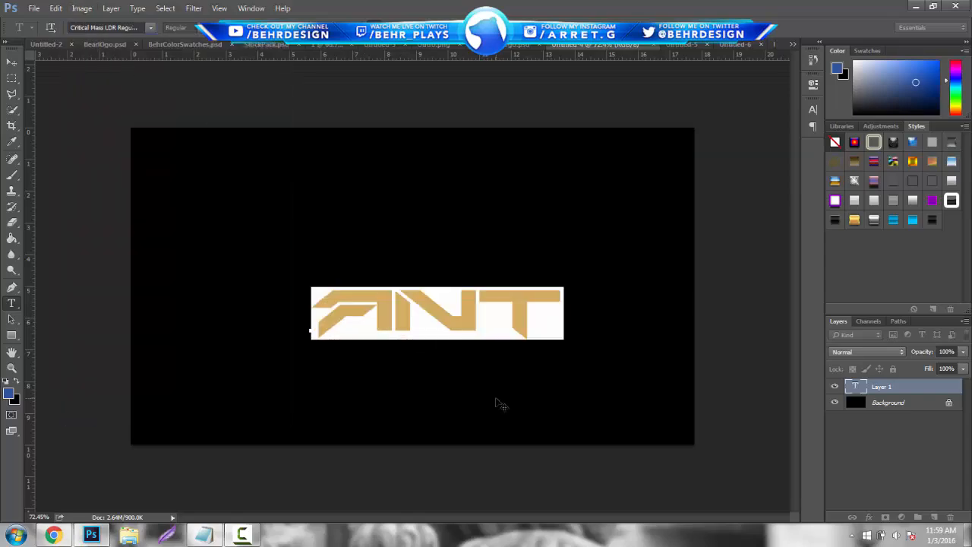
Step: Set the colour of the whole ANT text to white (ffffff)
click(477, 293)
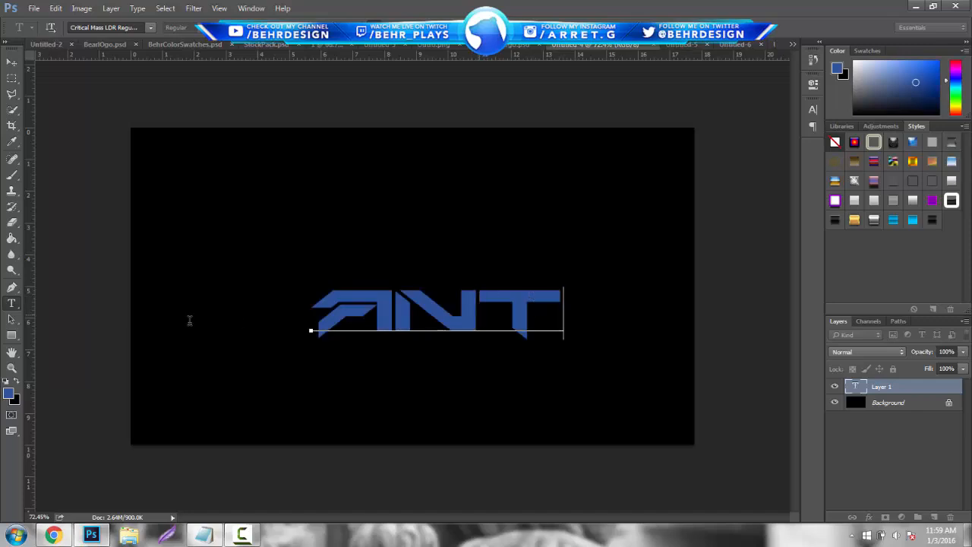
key(ctrl+a)
click(422, 29)
drag(525, 183, 423, 94)
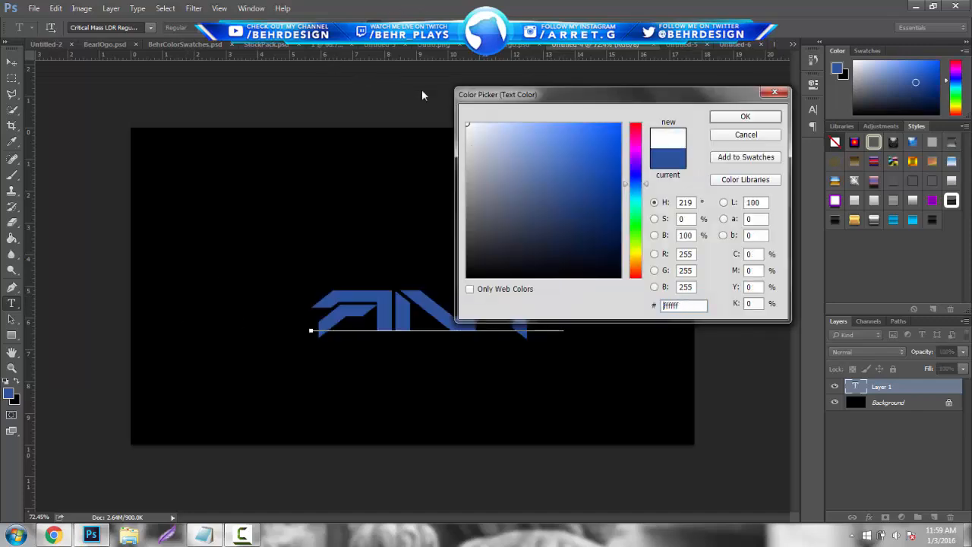
click(744, 115)
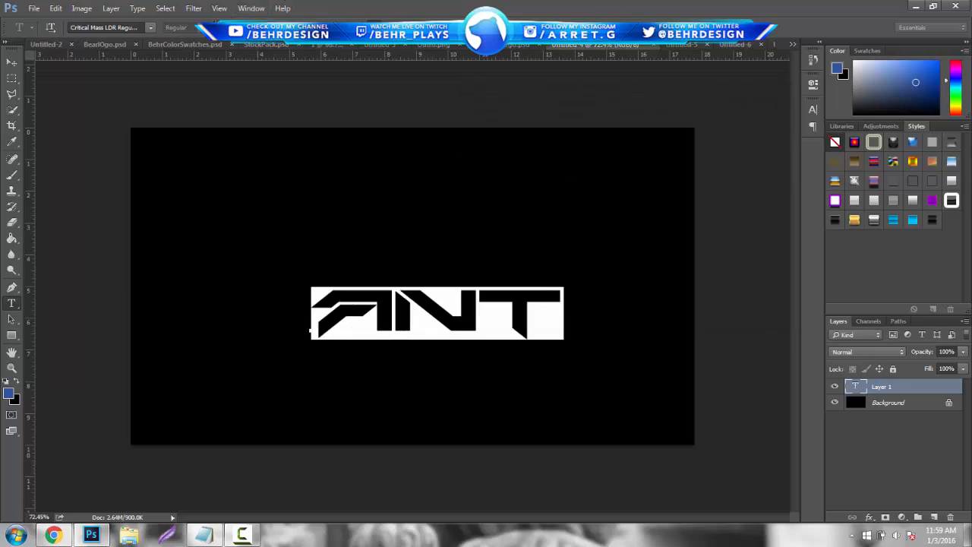
Step: Enlarge the ANT text and move it to the middle of the canvas
drag(226, 29, 262, 34)
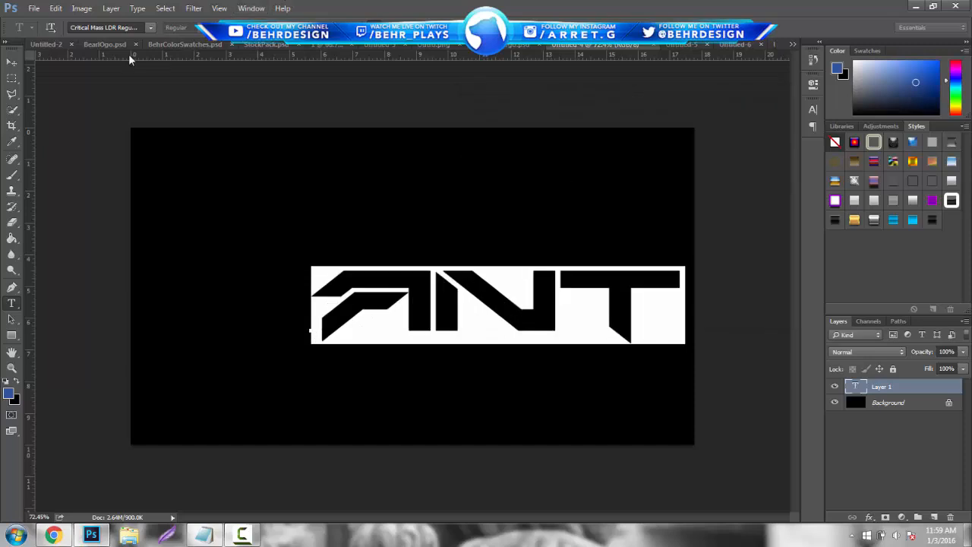
click(17, 62)
drag(501, 273, 422, 273)
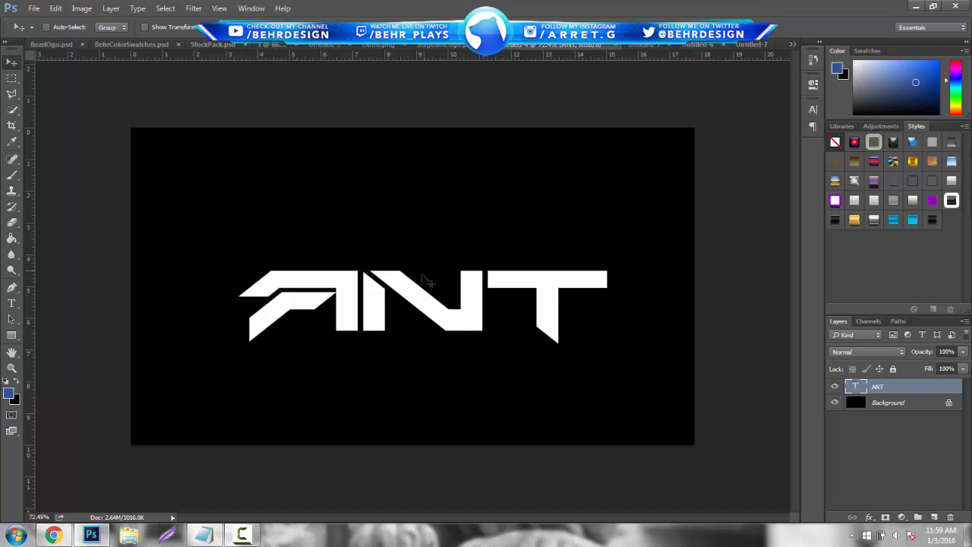
Step: Compare with the Sergeant logo document, then rasterize the ANT text layer
click(459, 46)
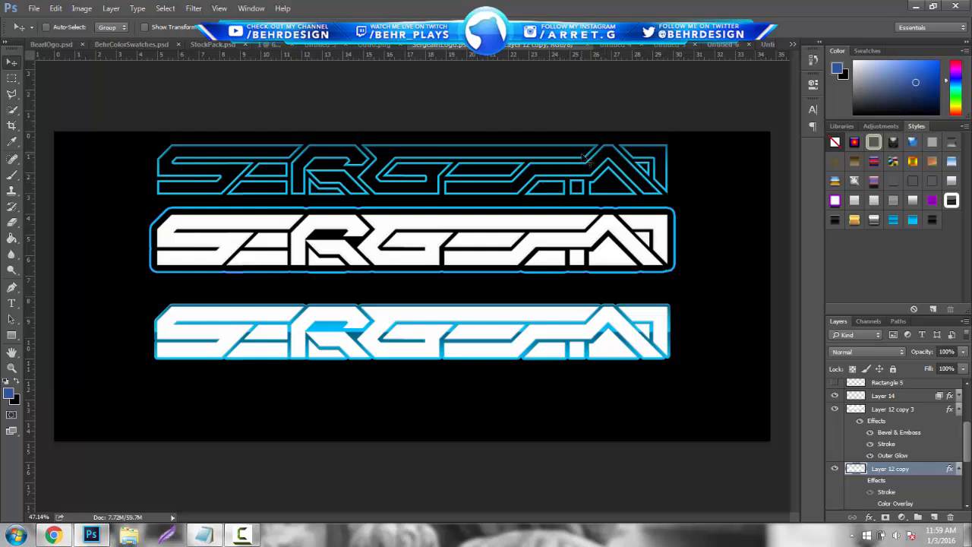
click(615, 46)
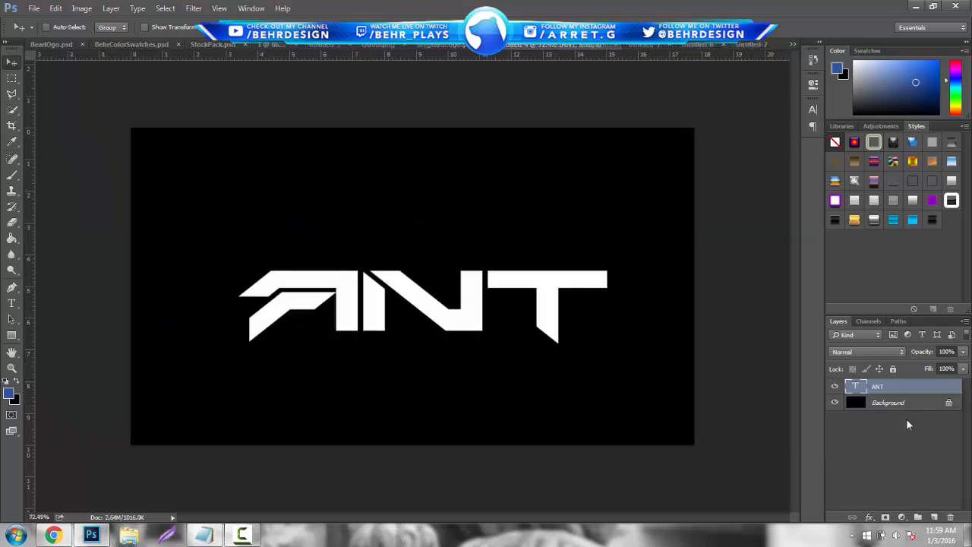
right_click(899, 386)
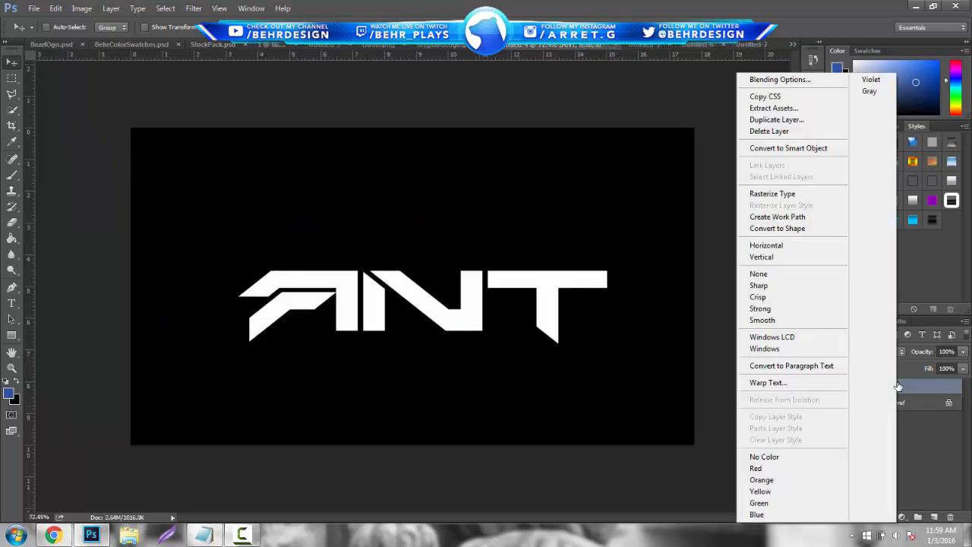
click(812, 198)
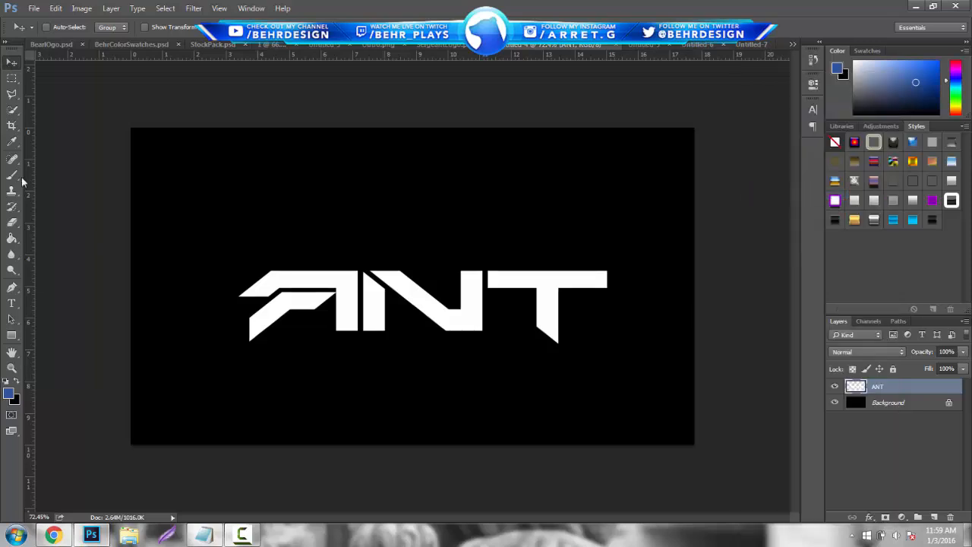
Step: Outline the detached left stem of the N with the Polygonal Lasso and cut it from the ANT layer
click(11, 368)
click(456, 347)
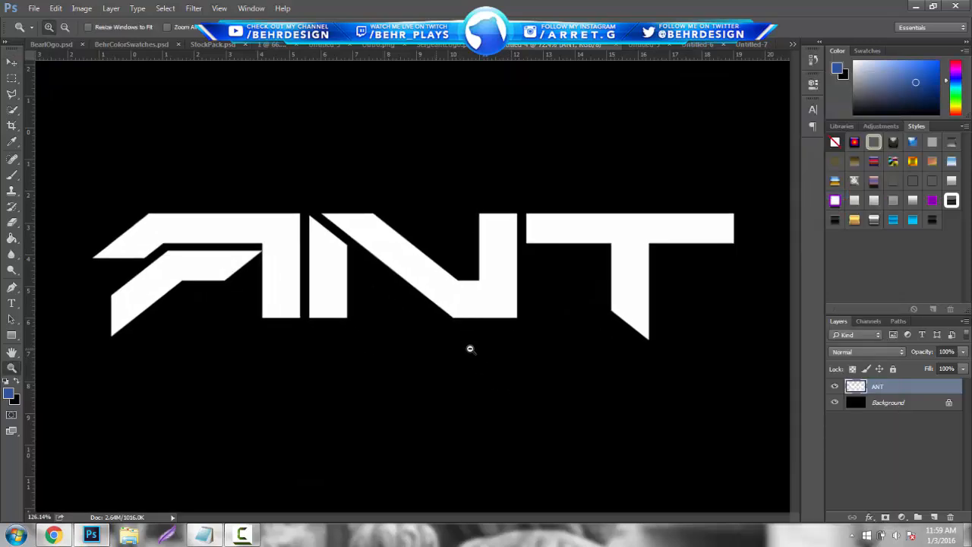
click(474, 348)
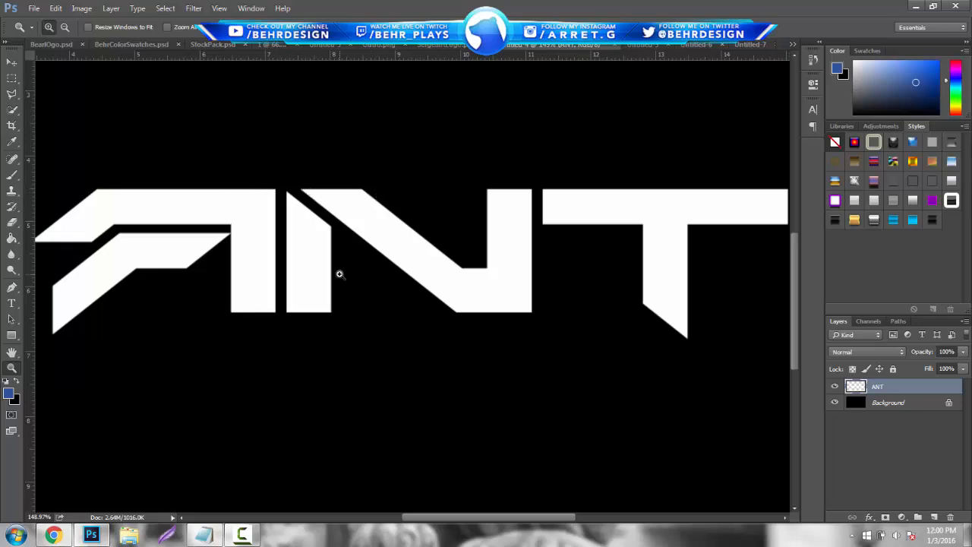
click(11, 94)
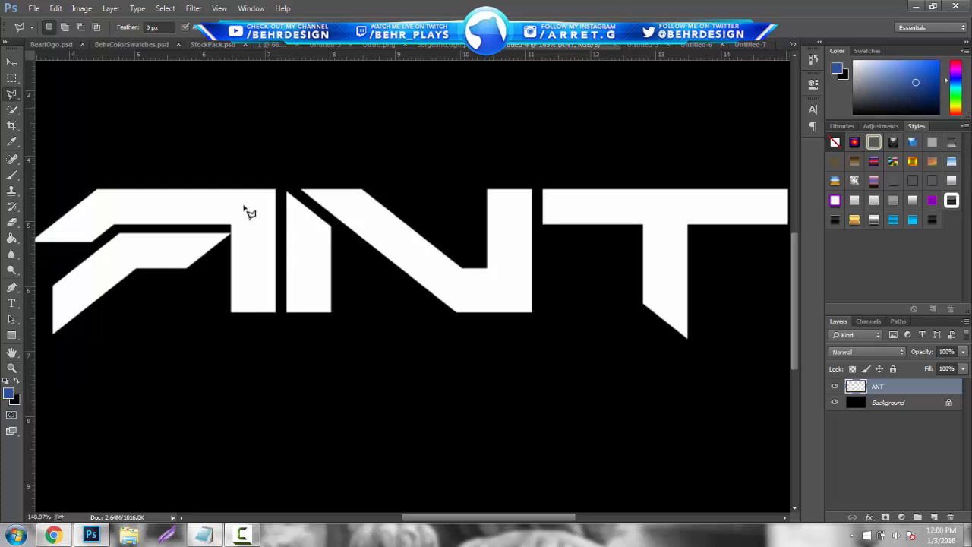
click(282, 180)
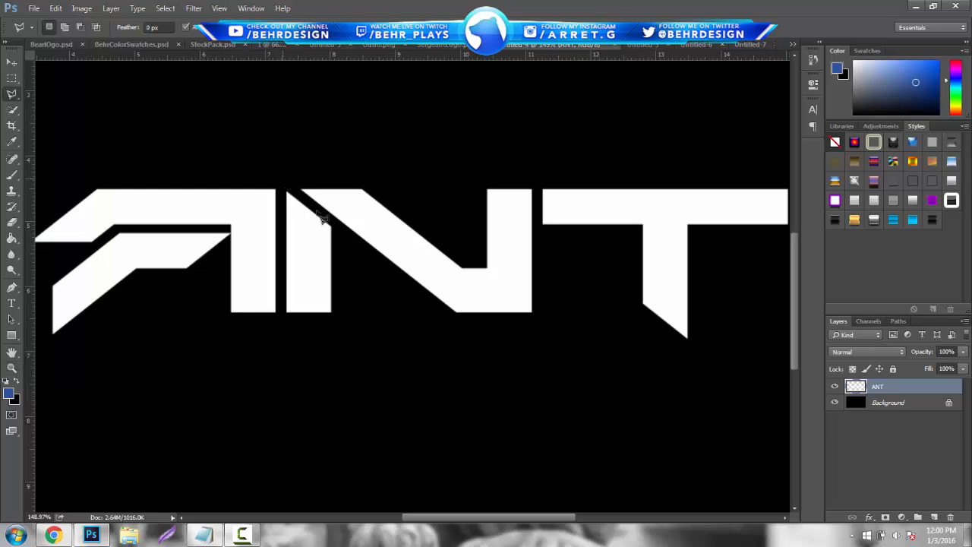
click(357, 247)
click(357, 350)
click(279, 316)
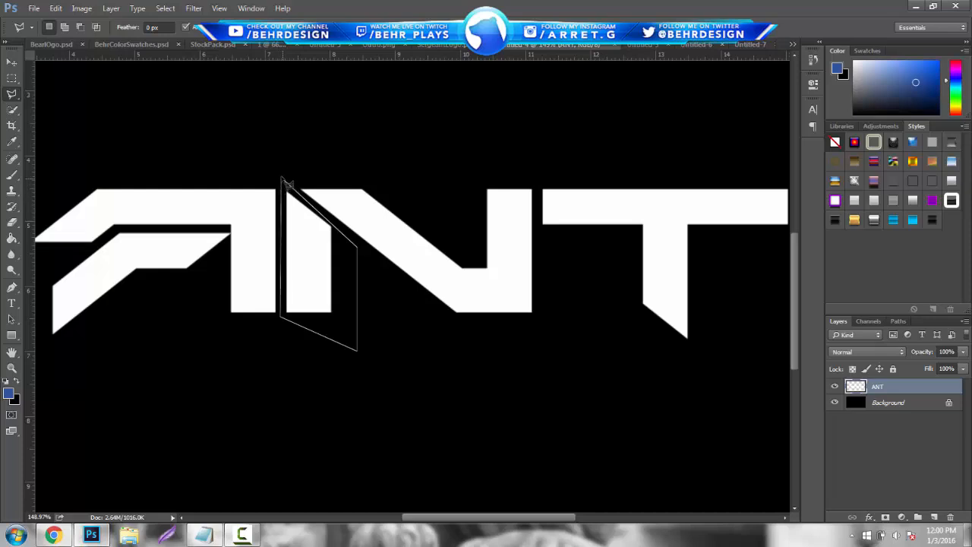
click(285, 186)
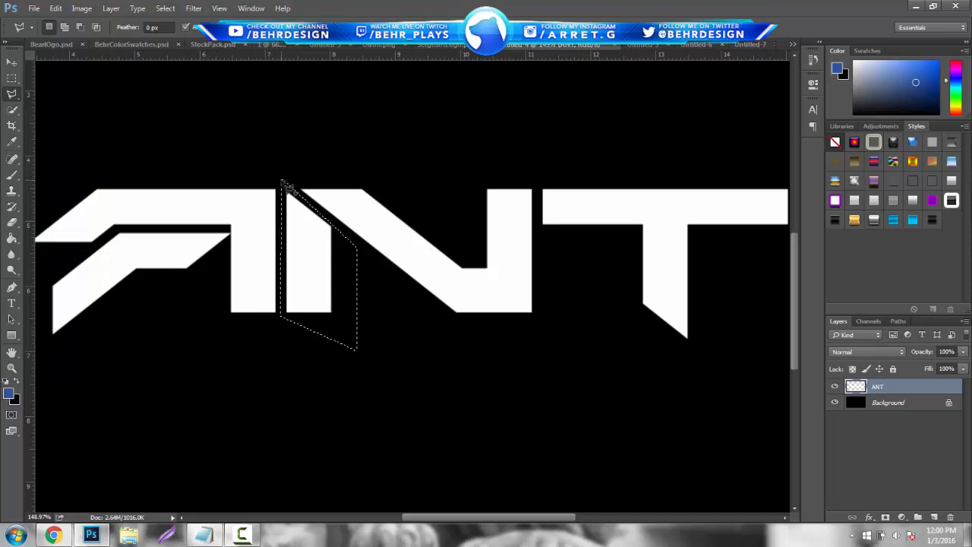
key(ctrl+x)
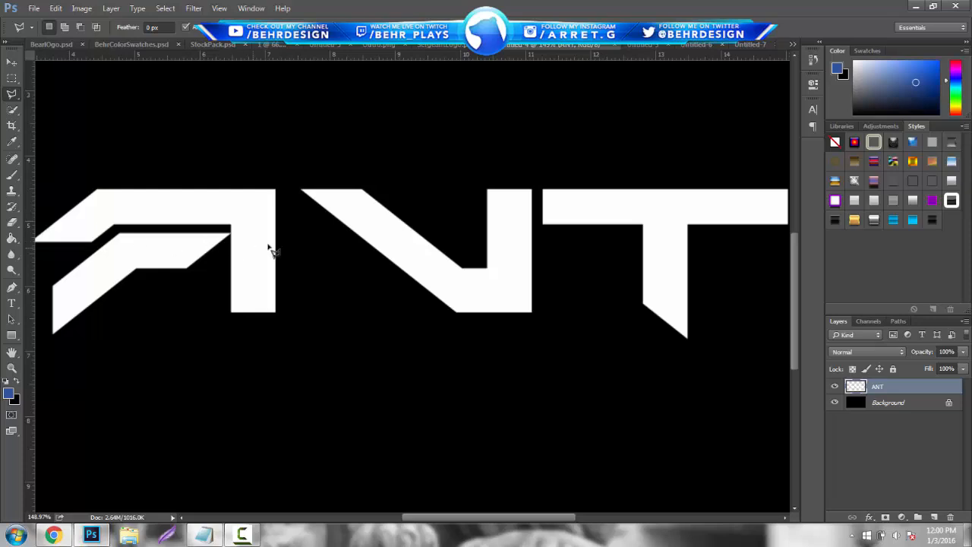
Step: Cut a thin horizontal strip from the A's right stem with the Rectangular Marquee, extending the gap beneath the upper bar
click(12, 77)
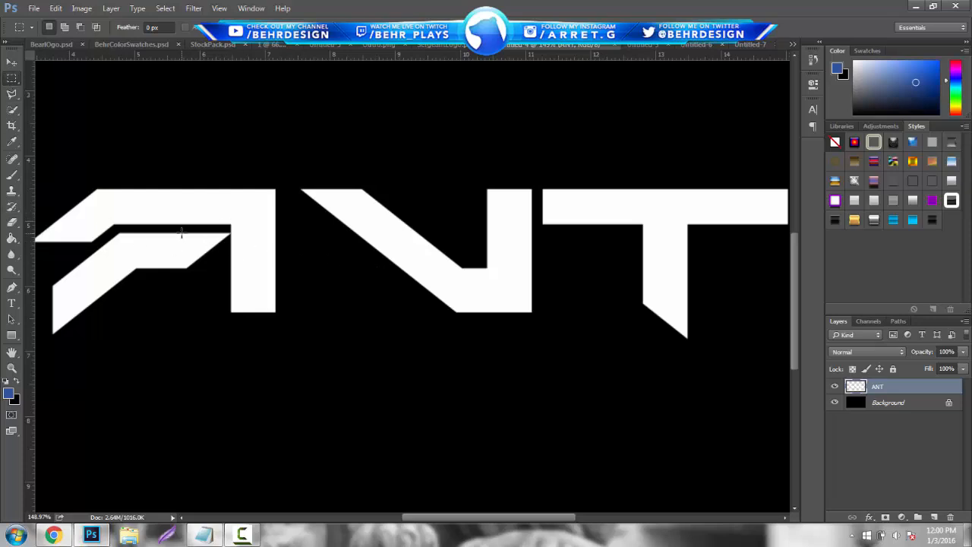
click(11, 367)
drag(255, 258, 286, 254)
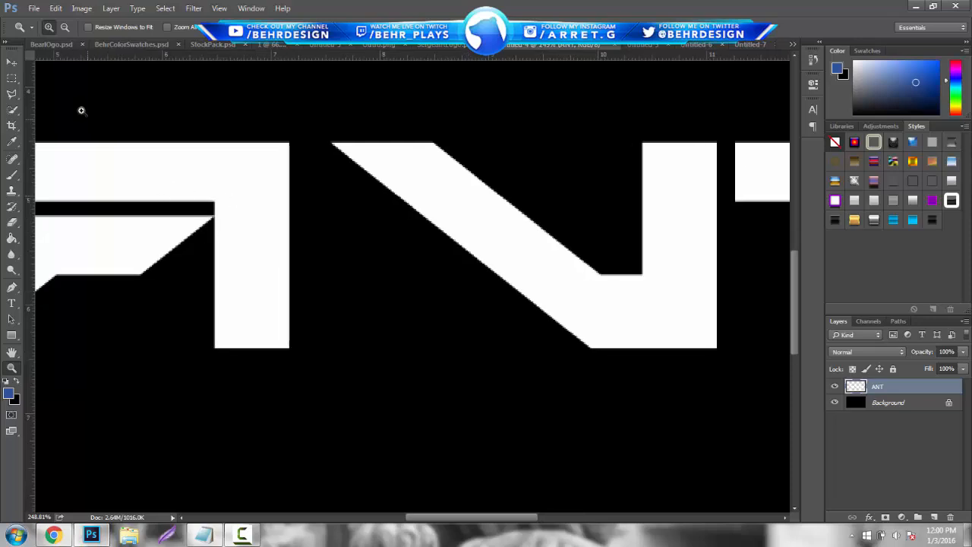
click(12, 77)
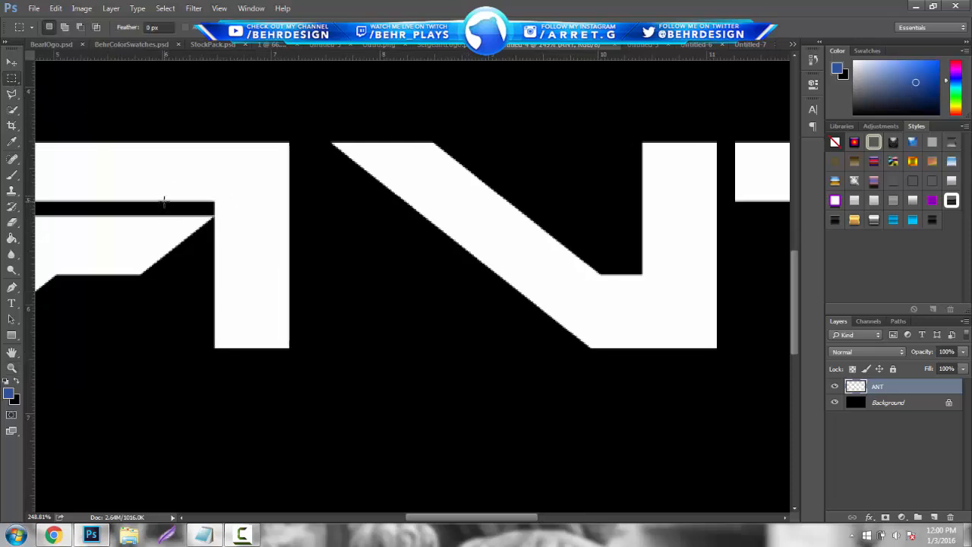
drag(163, 200, 312, 214)
key(Delete)
key(ctrl+d)
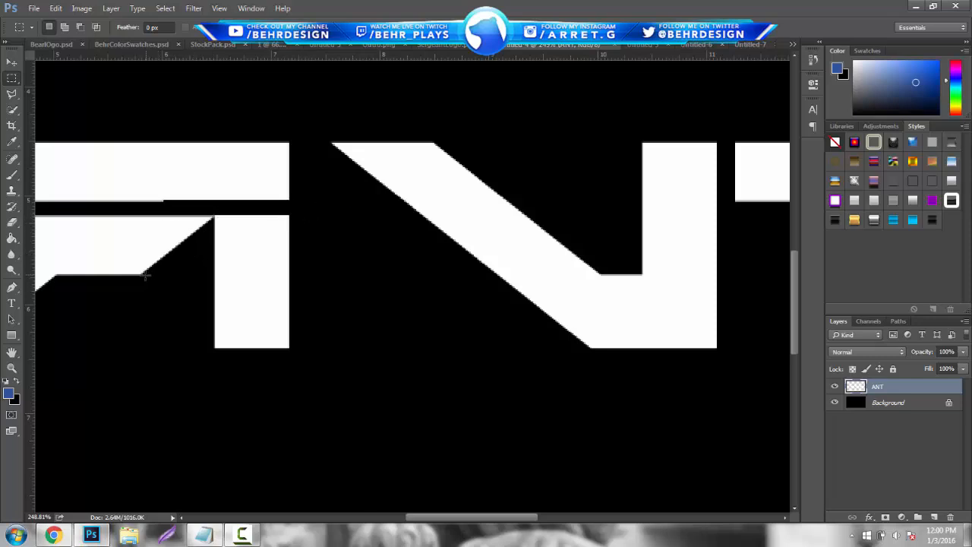
Step: Cut a second thin horizontal strip from the A's right stem, level with the underside of its lower bar
drag(141, 275, 362, 292)
key(Delete)
key(ctrl+d)
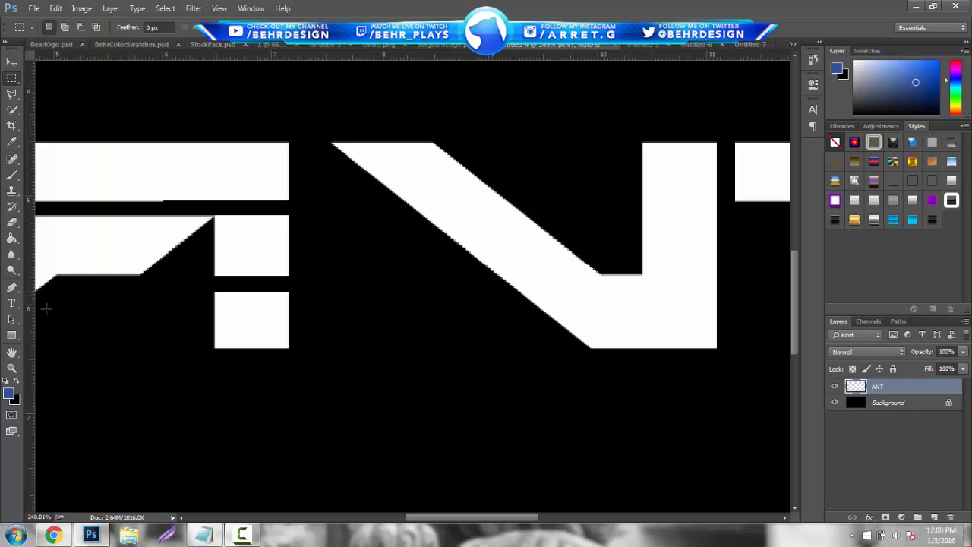
Step: Draw a white rectangle of about 129 × 38 px and place it to bridge the A's lower bar and right stem
click(12, 335)
click(7, 382)
click(16, 381)
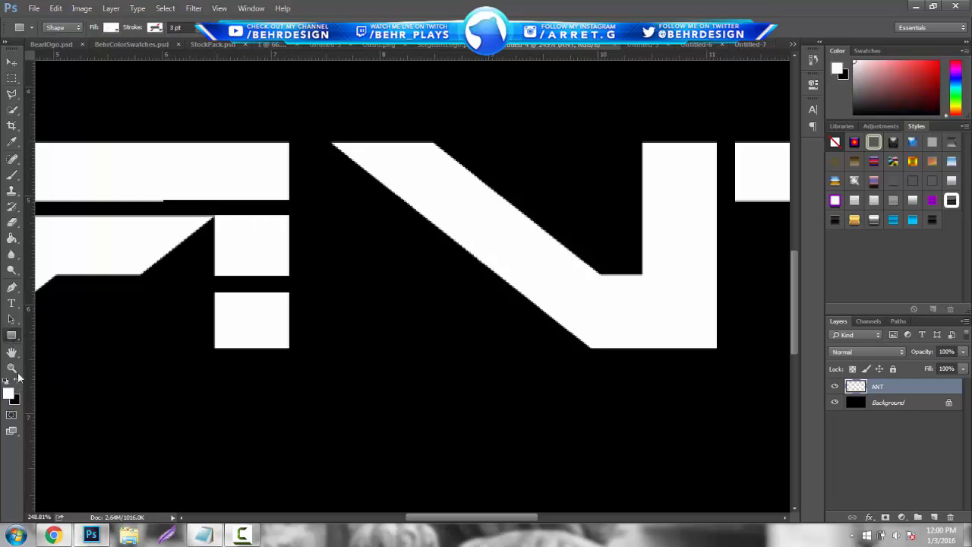
drag(97, 142, 287, 199)
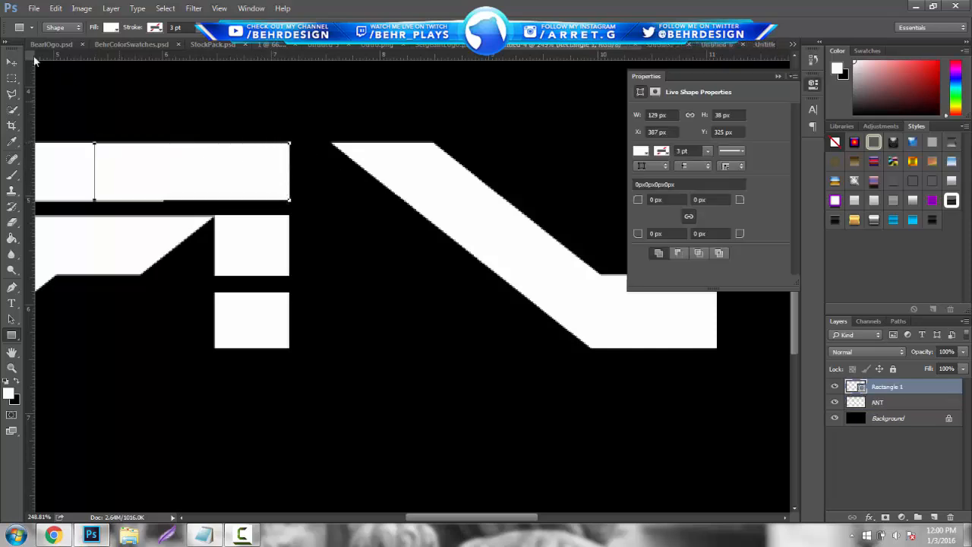
key(v)
drag(226, 191, 219, 264)
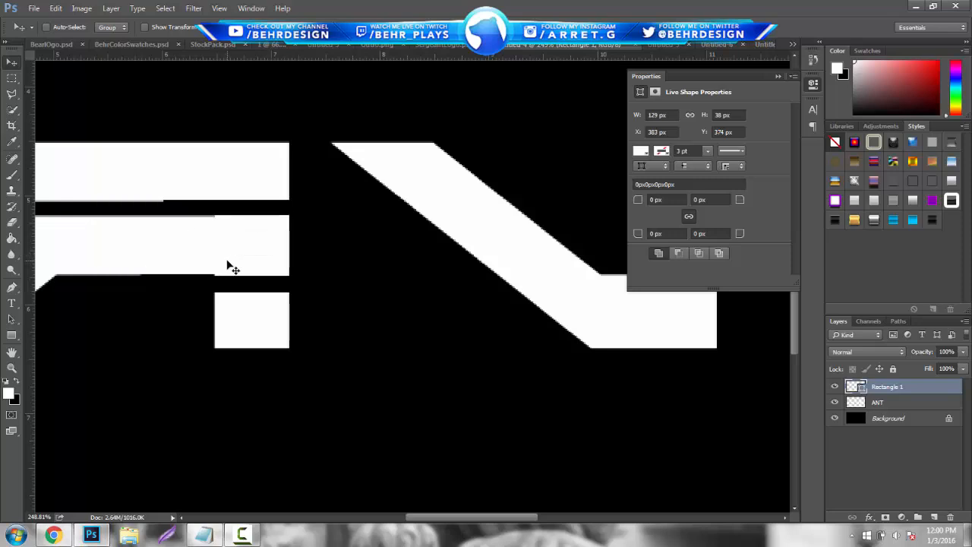
Step: Duplicate the white rectangle, rotate it diagonally and place it to connect the A's lower bar with the top of the N
key(ctrl+j)
click(328, 256)
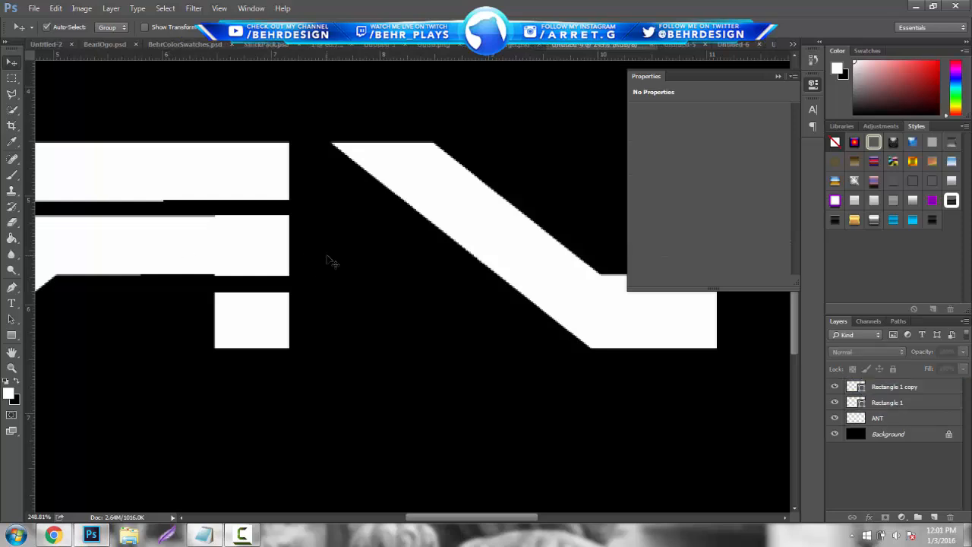
click(902, 390)
key(ctrl+t)
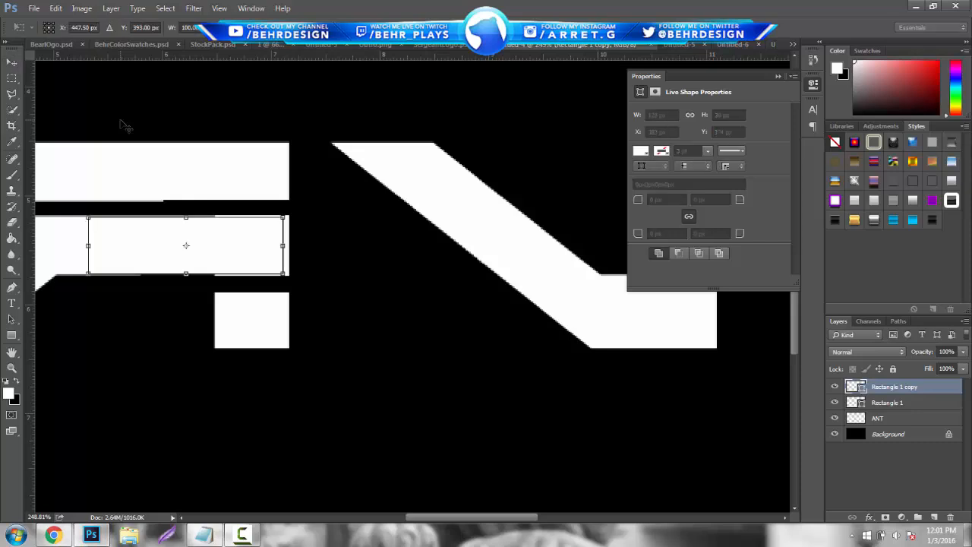
drag(378, 322, 419, 185)
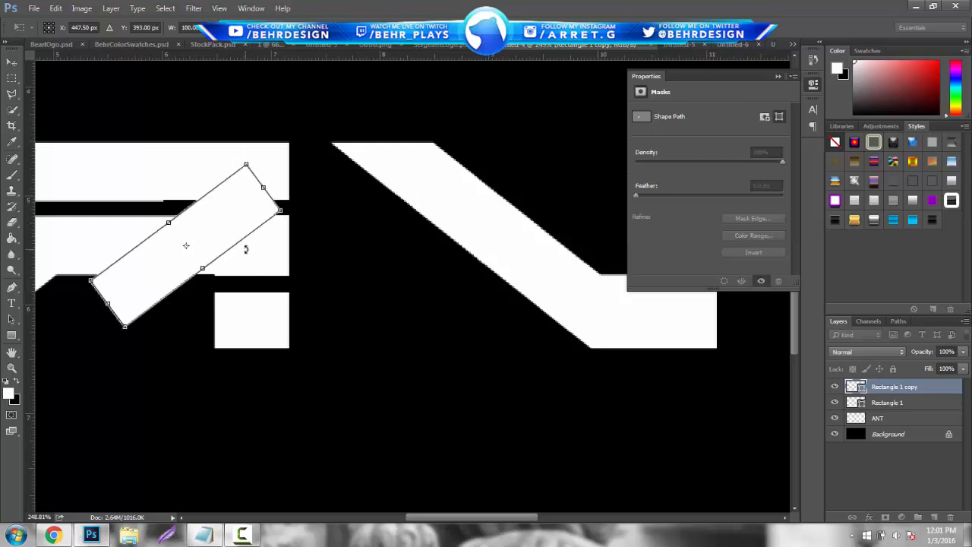
key(ctrl+z)
drag(312, 223, 312, 162)
drag(244, 242, 377, 207)
drag(372, 220, 443, 206)
drag(517, 190, 523, 154)
key(Return)
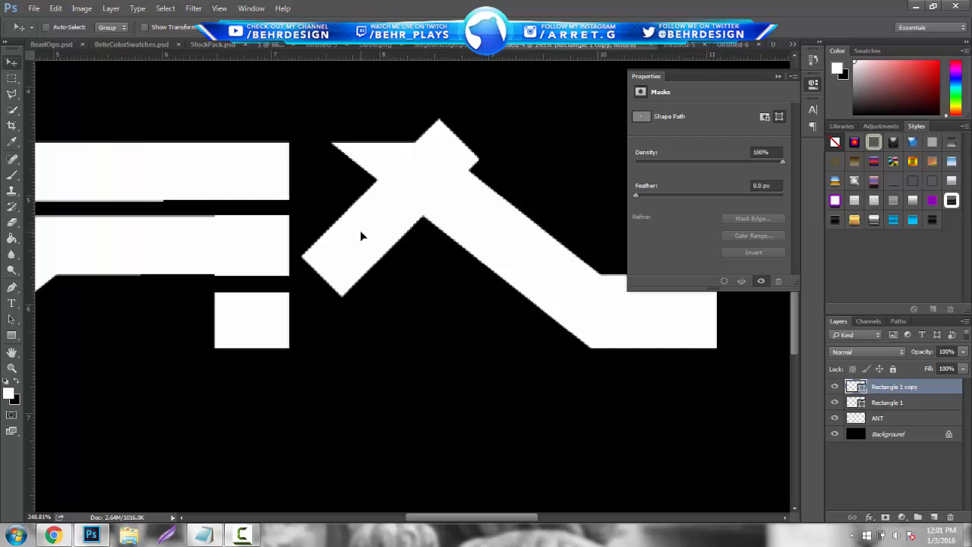
drag(389, 268, 339, 250)
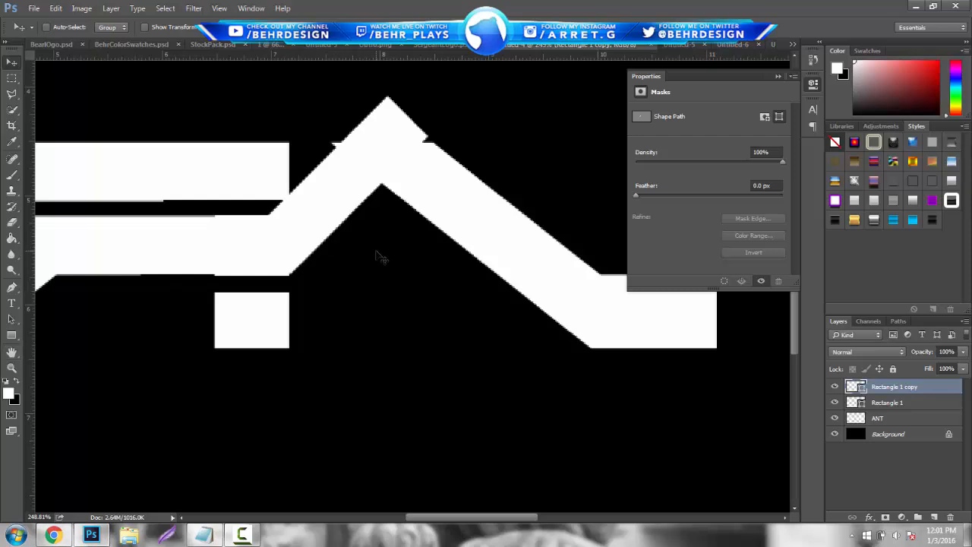
Step: Cut an angled corner from the A's upper bar on the ANT layer with the Polygonal Lasso, parallel to the diagonal connector
click(11, 95)
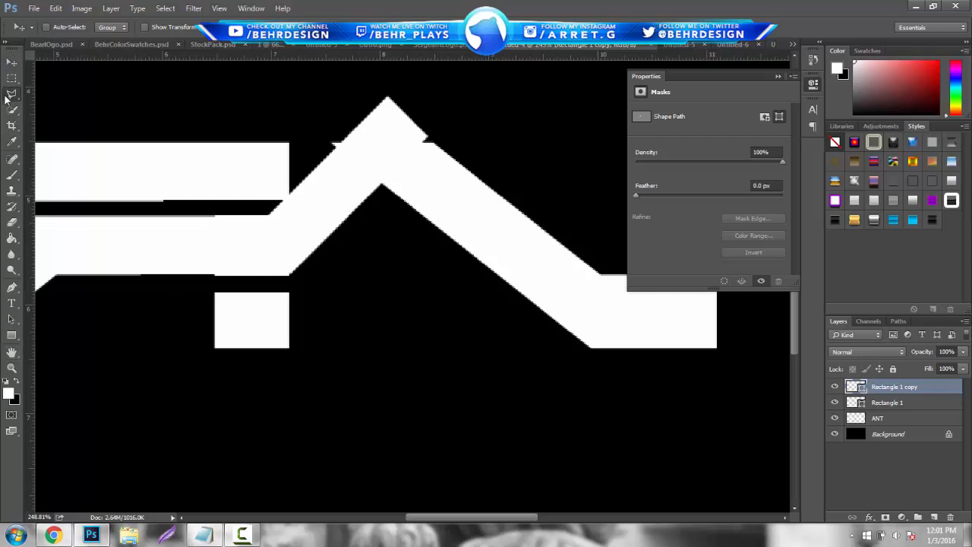
click(898, 420)
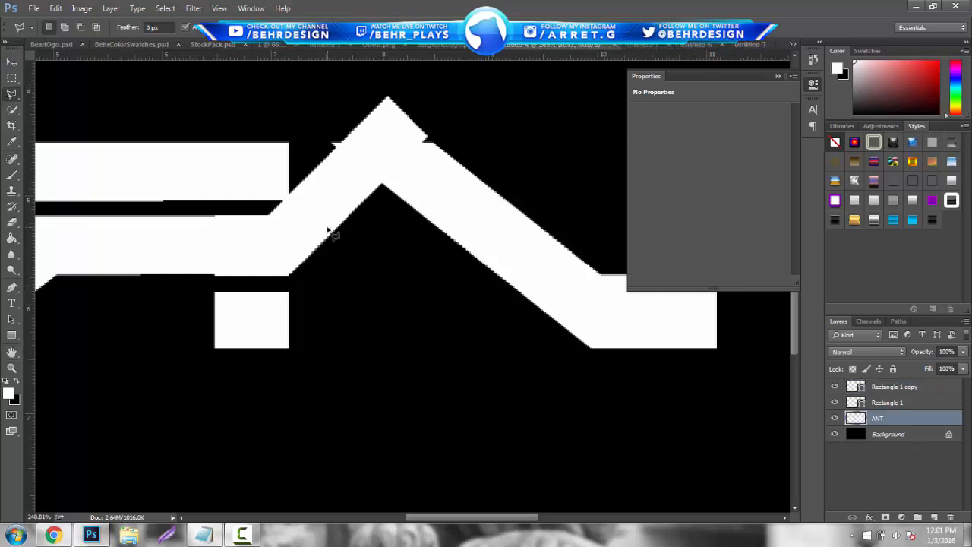
click(241, 216)
click(369, 89)
double_click(294, 258)
key(Delete)
key(ctrl+d)
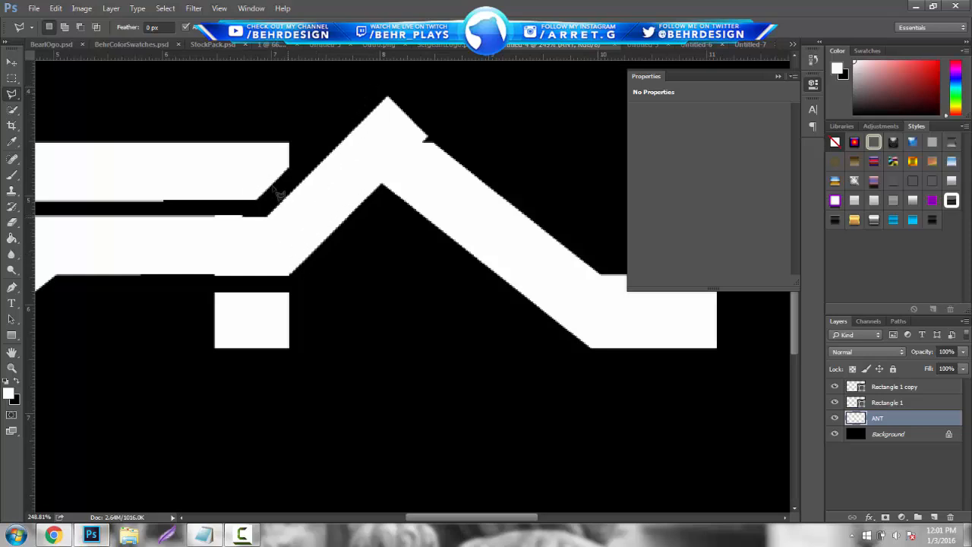
Step: Rasterize the rectangle copy and delete the part of its peak that rises above the top edge of the letters
drag(448, 519, 464, 519)
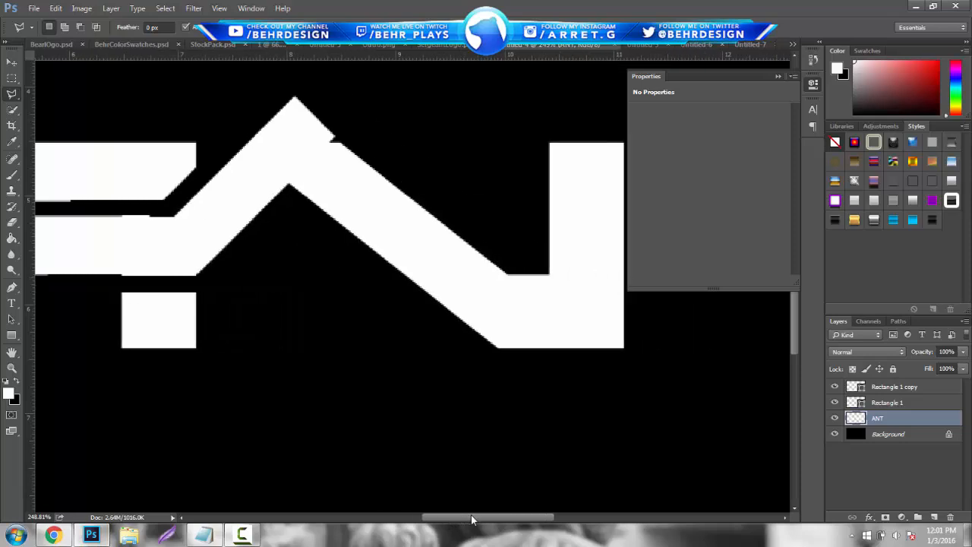
click(11, 78)
drag(89, 95, 477, 142)
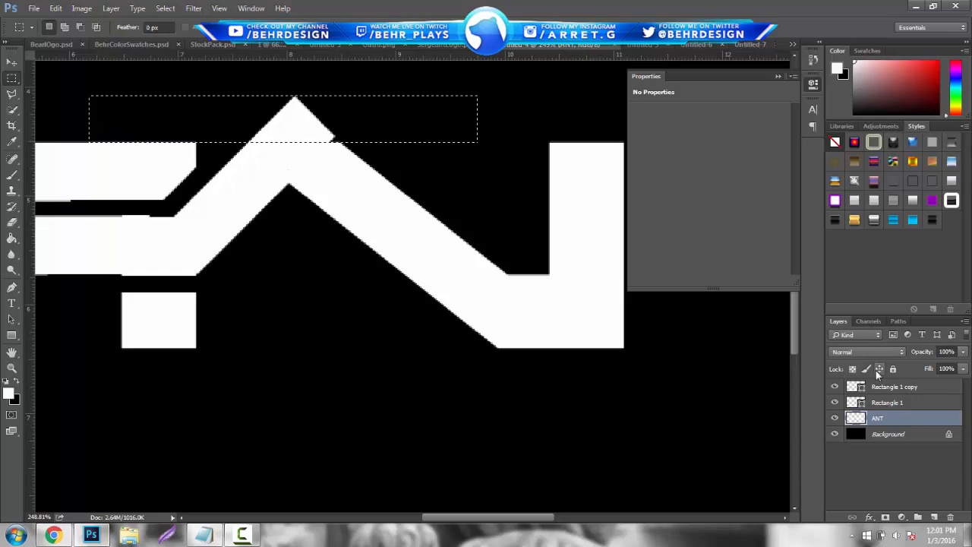
right_click(886, 389)
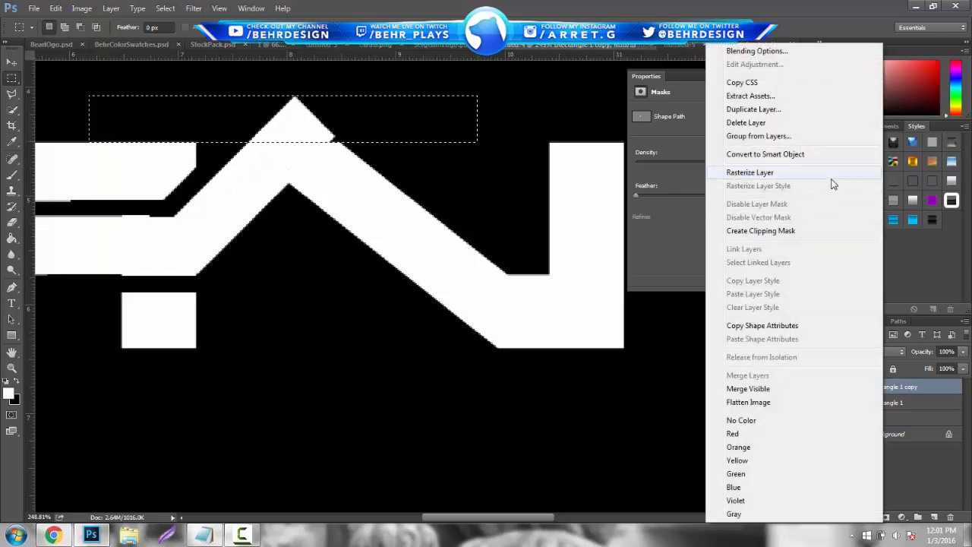
click(832, 184)
key(Delete)
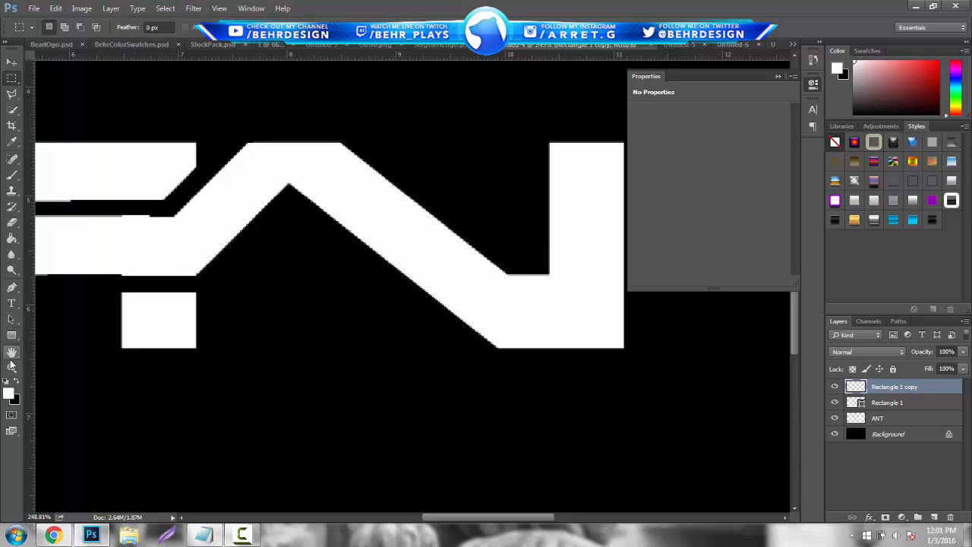
Step: Hide the shape properties and add a new empty layer above the rectangle copy
key(z)
drag(312, 211, 255, 214)
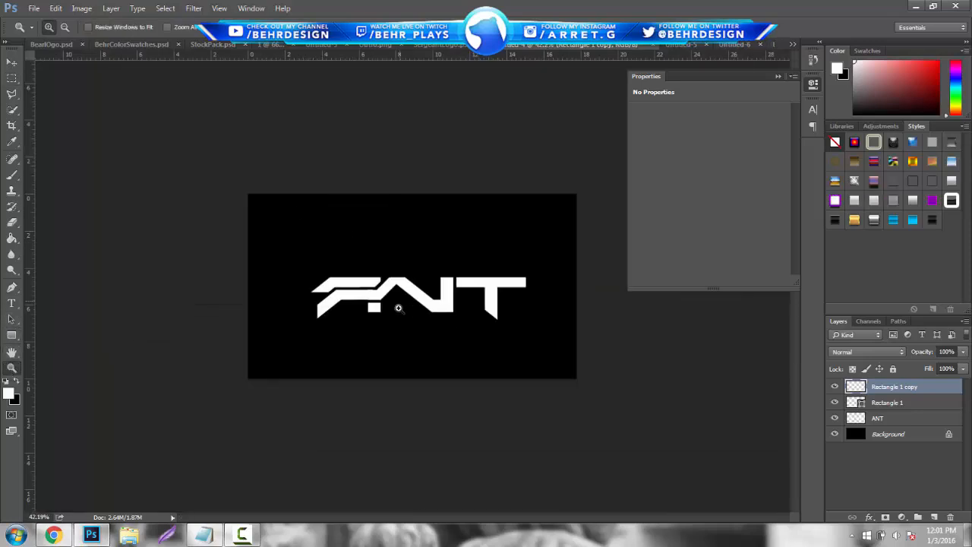
drag(389, 309, 443, 263)
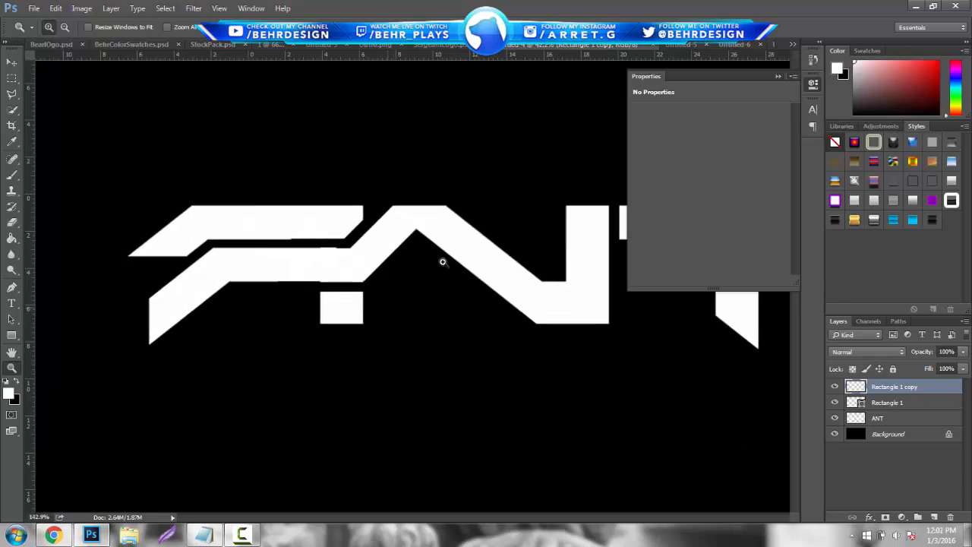
click(779, 76)
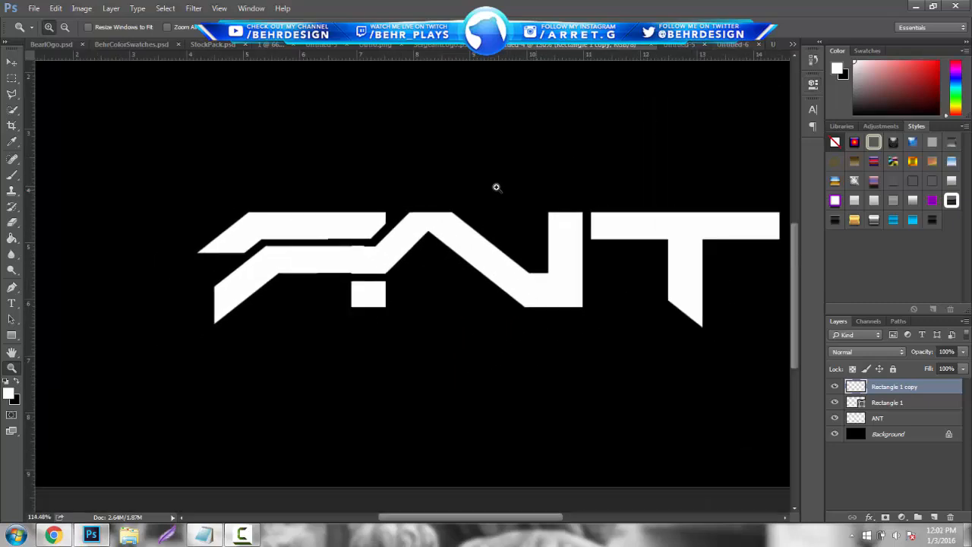
drag(497, 187, 490, 323)
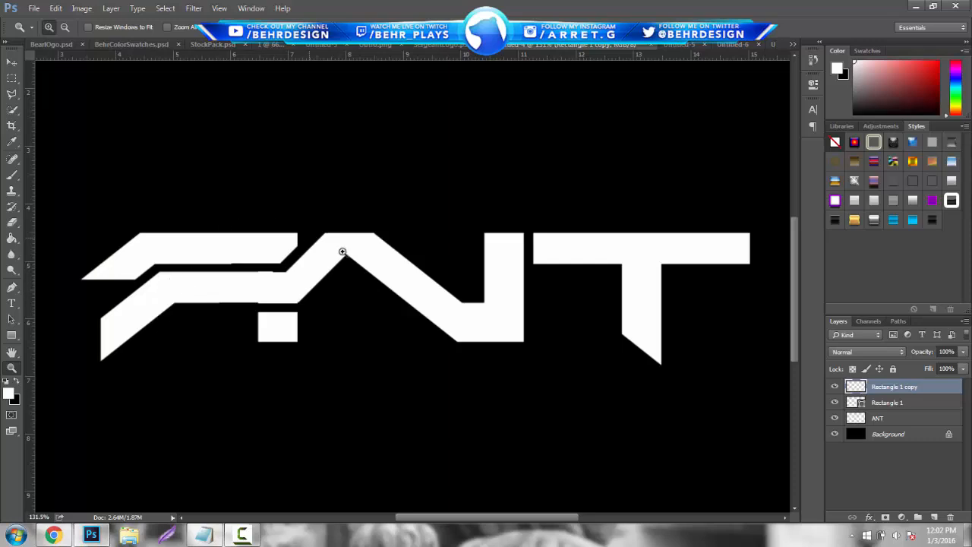
mouse_move(237, 285)
mouse_down()
mouse_move(264, 287)
mouse_move(241, 286)
mouse_up()
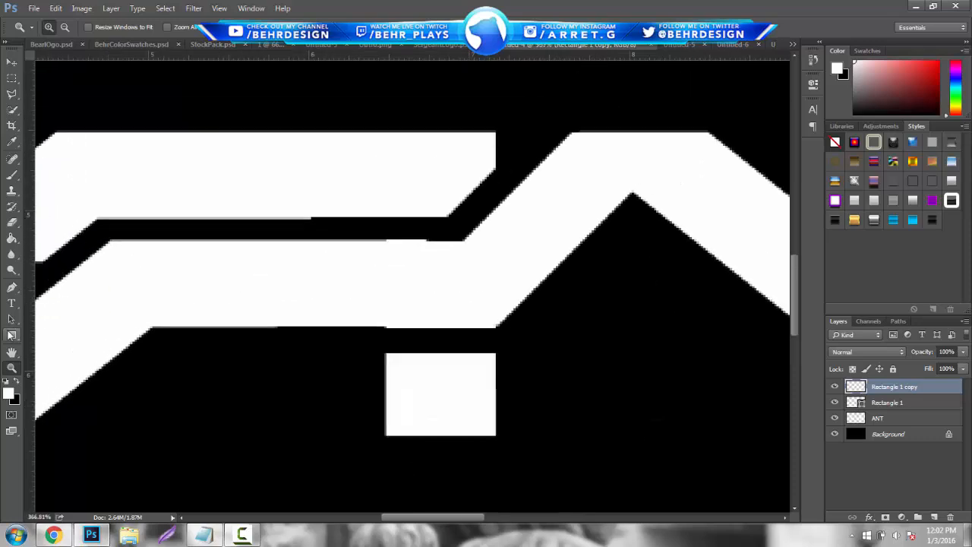
click(11, 94)
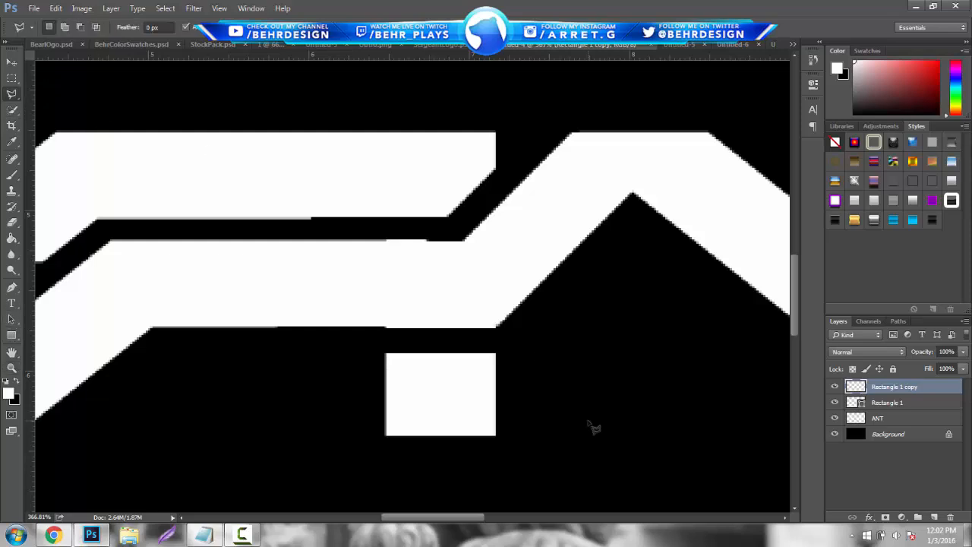
click(935, 517)
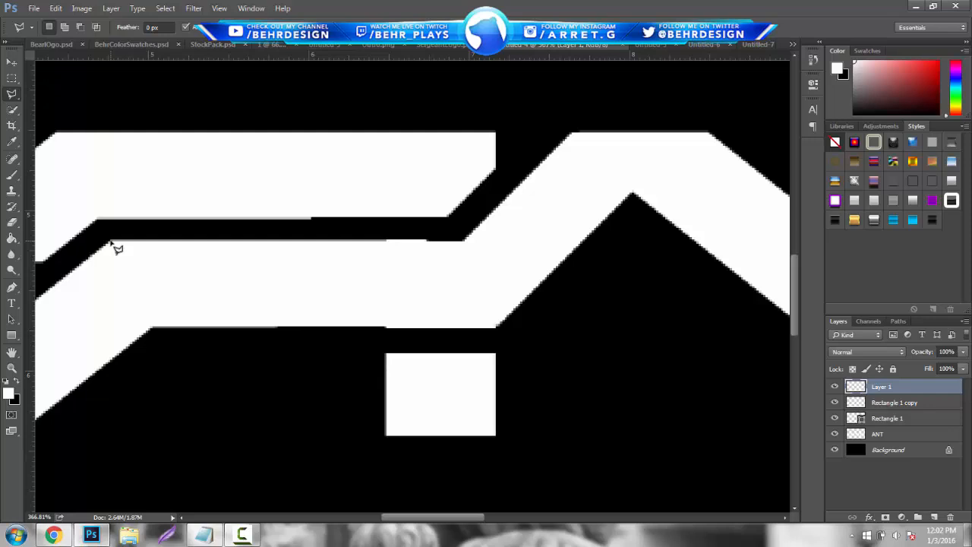
Step: Outline the A's lower bar with the Polygonal Lasso and fill it with white on the new layer to even its edges
click(494, 241)
click(495, 328)
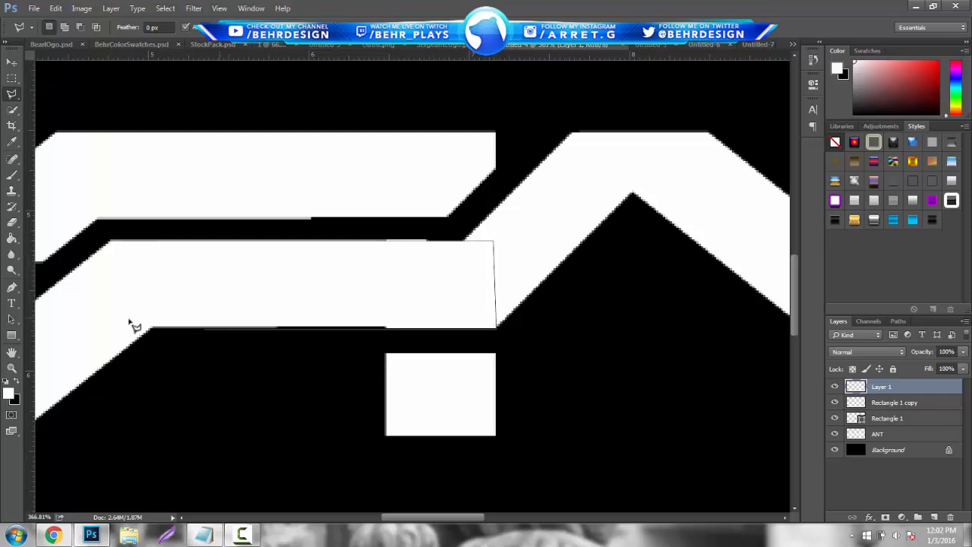
click(120, 328)
double_click(114, 300)
right_click(114, 301)
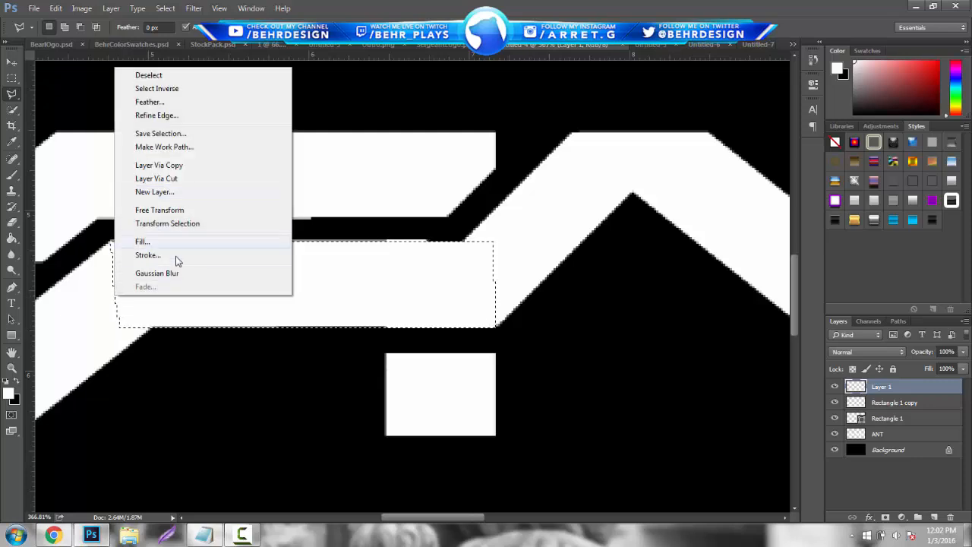
click(142, 241)
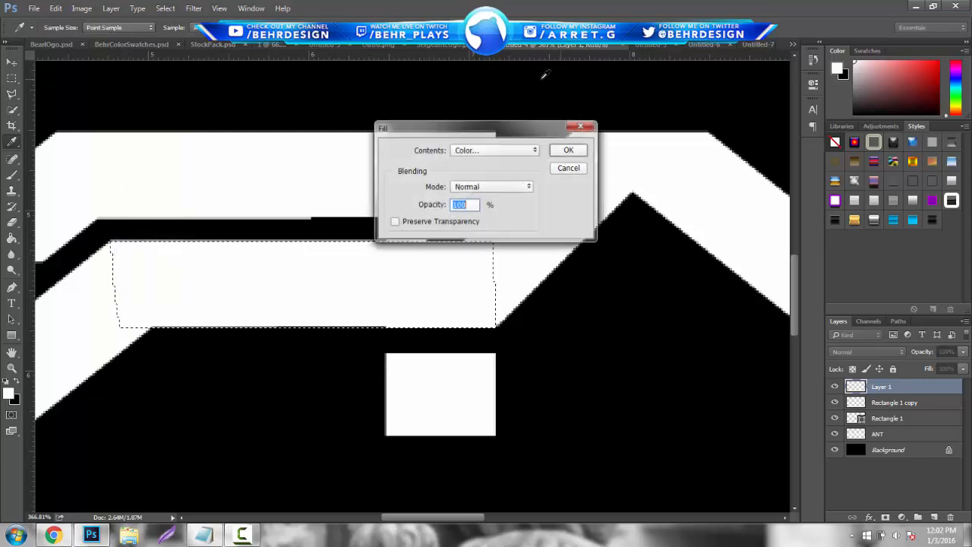
click(579, 150)
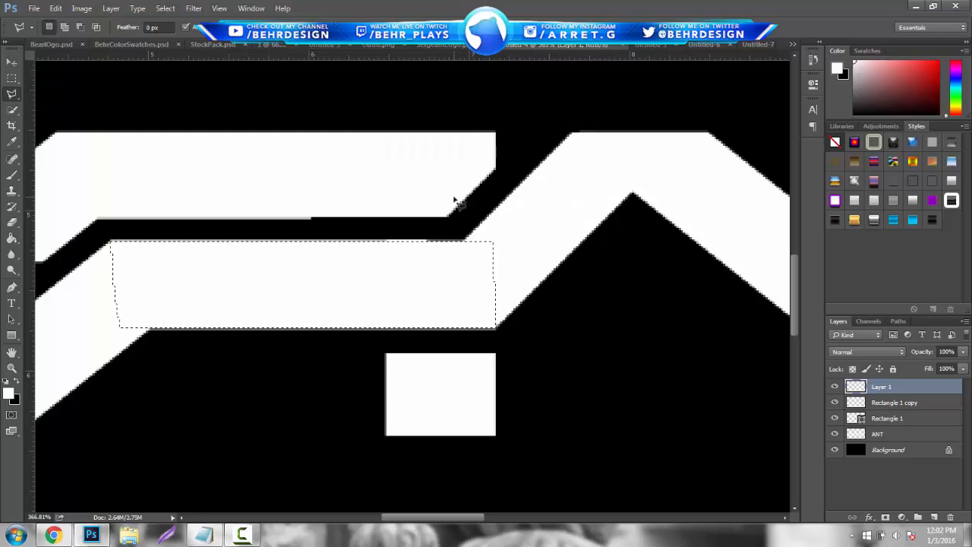
right_click(445, 198)
click(456, 202)
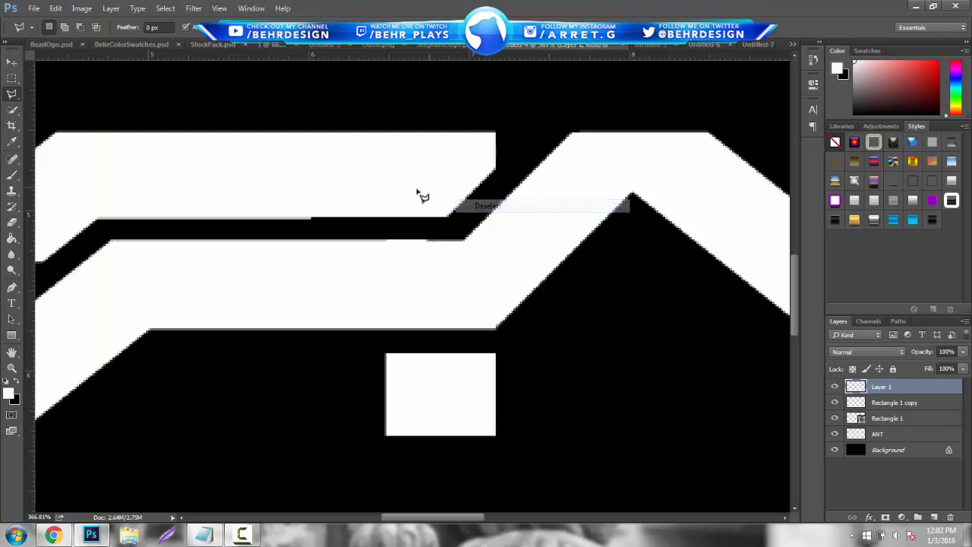
Step: Outline the A's upper bar with the Polygonal Lasso and fill it with white on Layer 1 to even its lower edge, then deselect
click(97, 221)
click(448, 221)
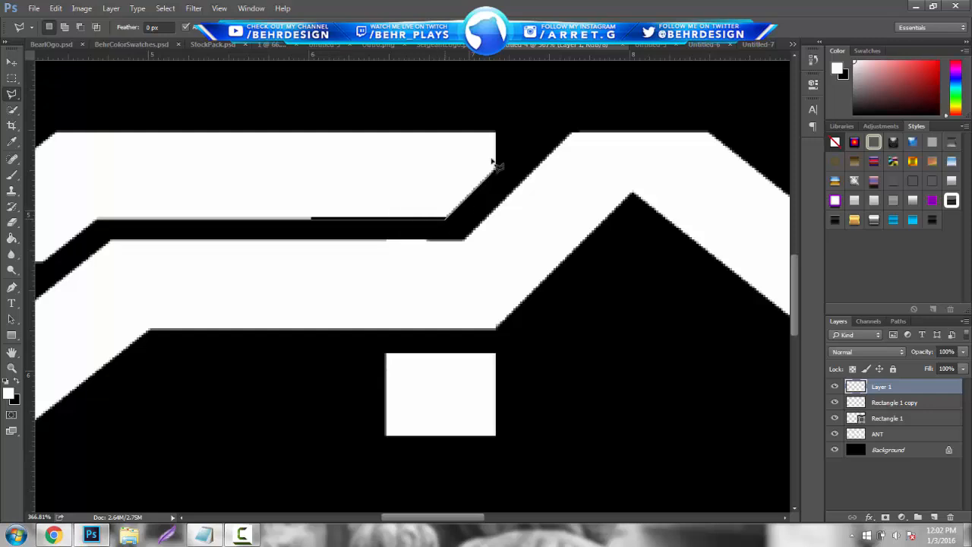
click(493, 168)
click(493, 137)
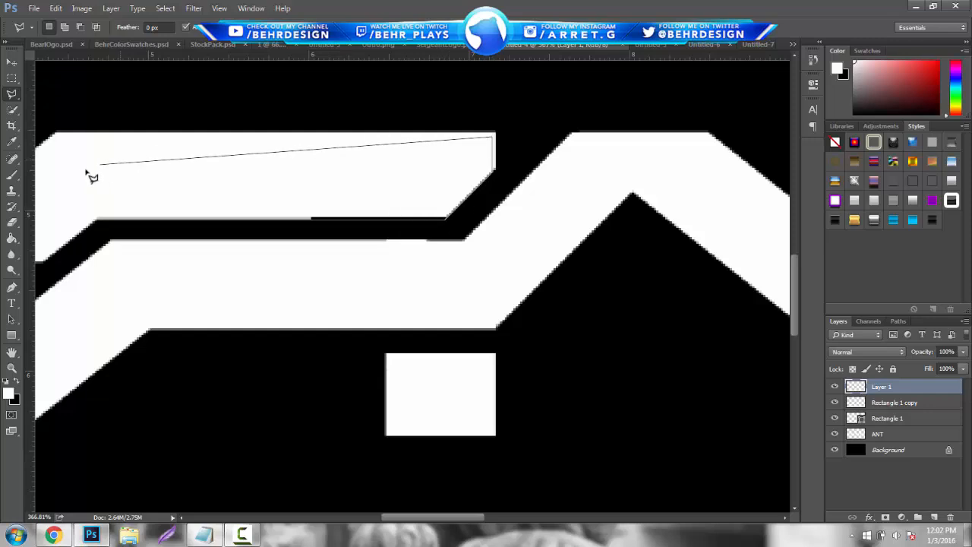
right_click(71, 174)
click(150, 348)
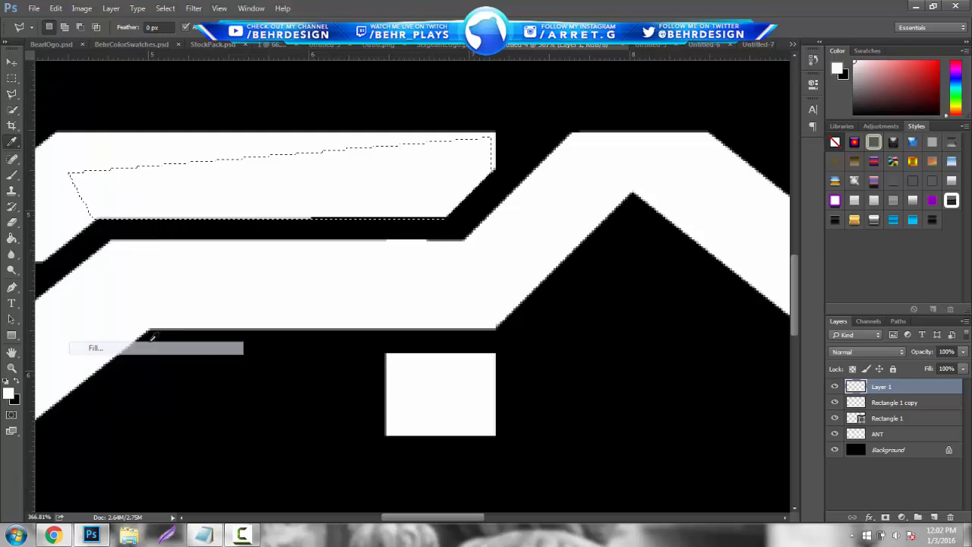
key(Return)
right_click(382, 256)
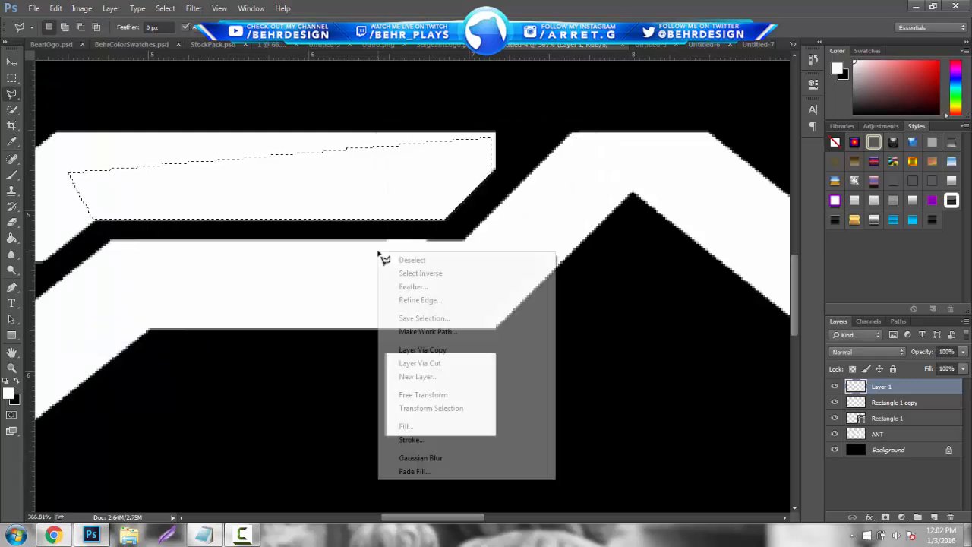
click(392, 259)
Step: Cut a narrow diagonal gap through the N on the ANT layer with the Polygonal Lasso, extending the upper edge of its diagonal stroke
click(12, 368)
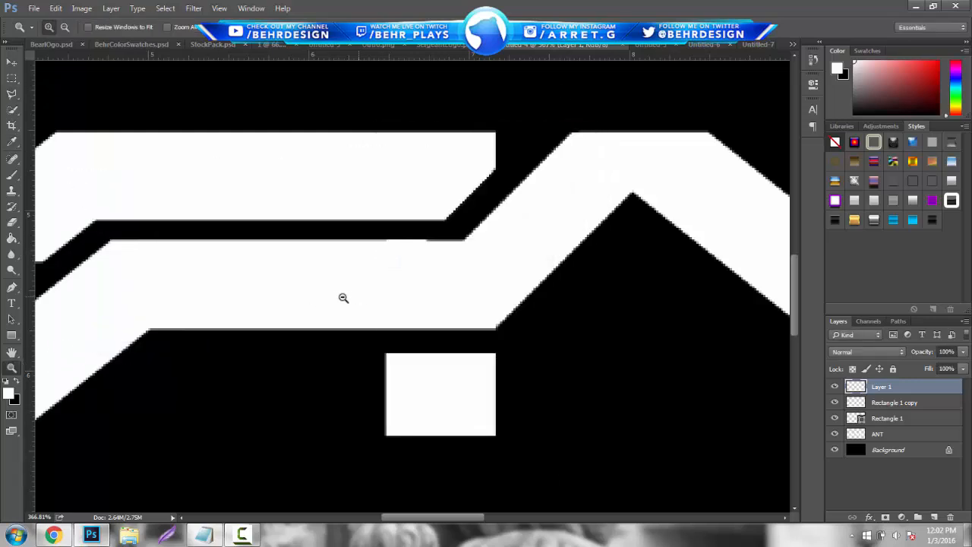
drag(344, 297, 275, 301)
mouse_move(423, 329)
mouse_down()
mouse_move(406, 330)
mouse_move(445, 330)
mouse_move(436, 326)
mouse_up()
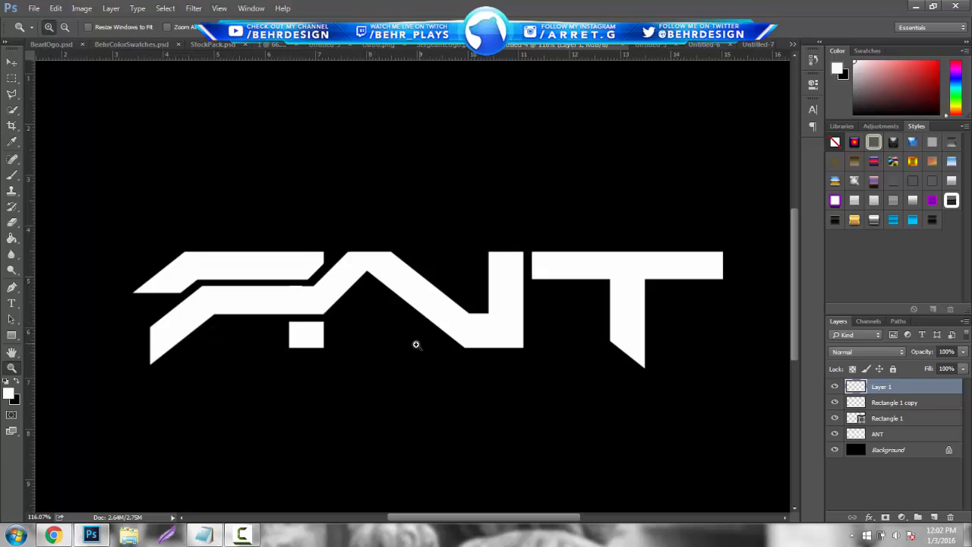
mouse_move(409, 345)
mouse_down()
mouse_move(340, 336)
mouse_move(397, 338)
mouse_up()
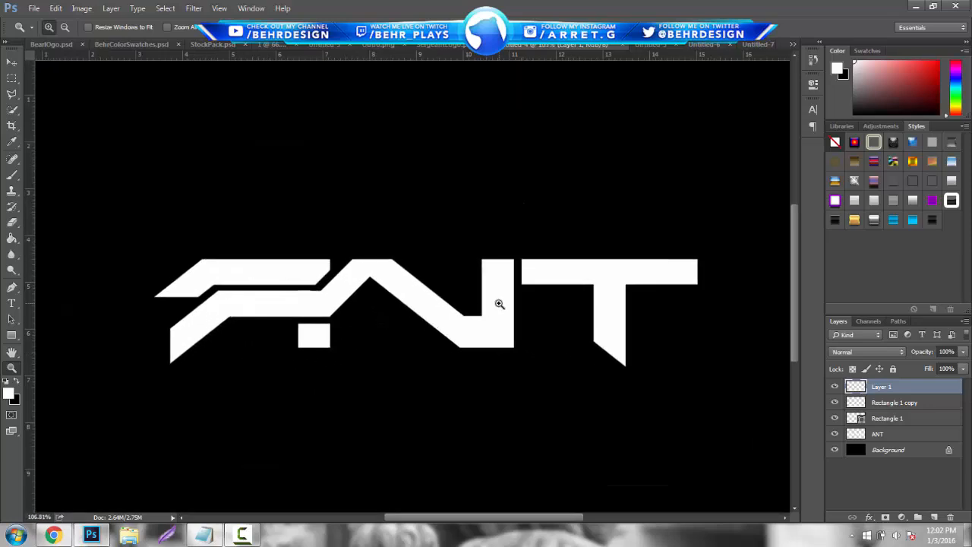
drag(496, 303, 519, 302)
click(11, 95)
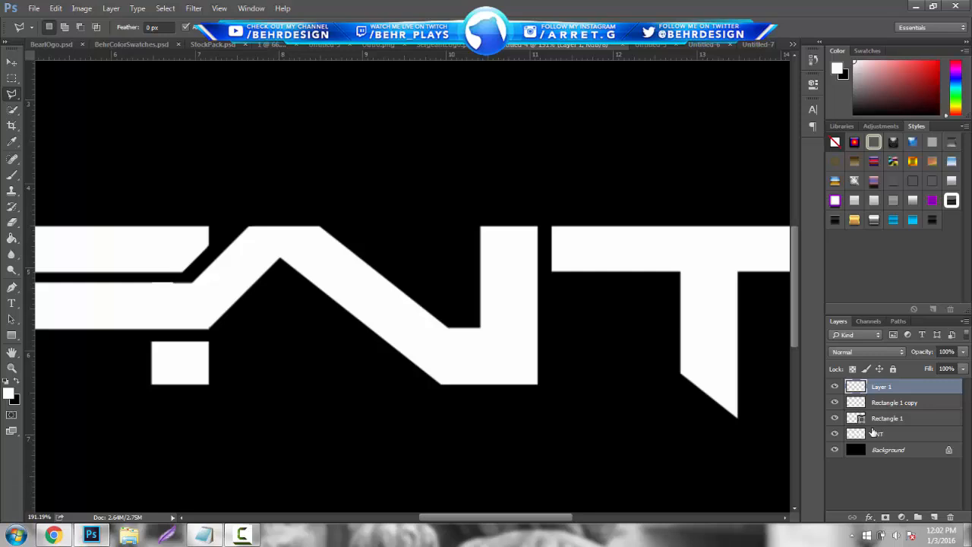
click(835, 434)
click(834, 433)
click(878, 434)
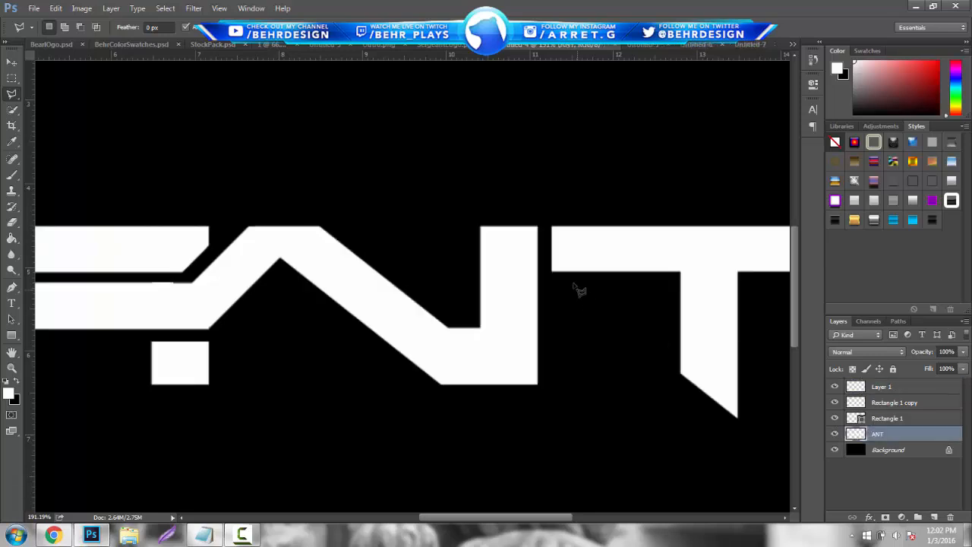
click(11, 62)
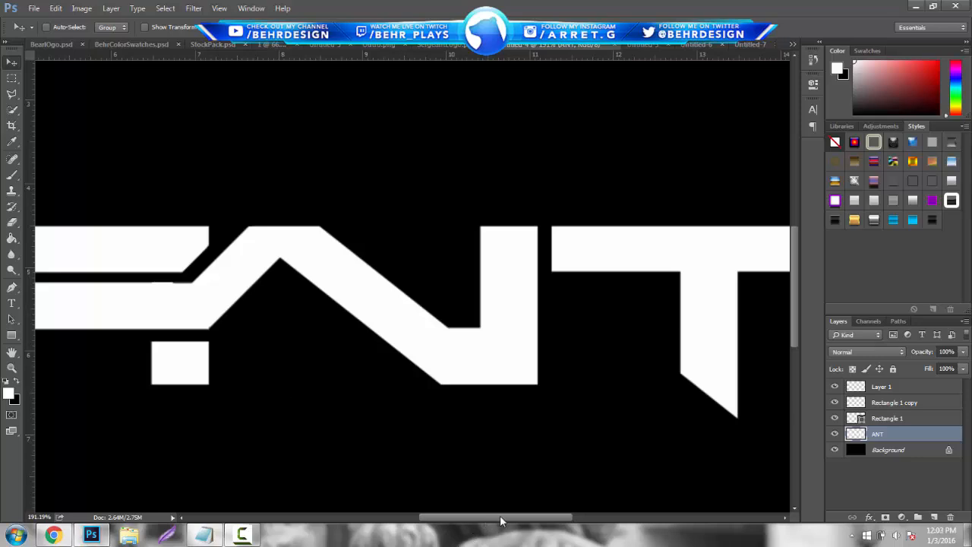
drag(516, 516, 545, 516)
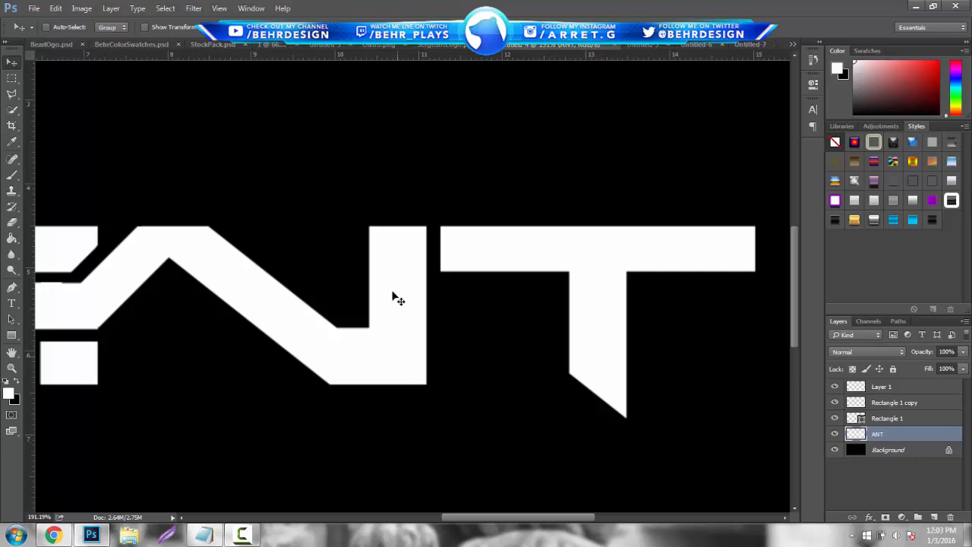
click(11, 94)
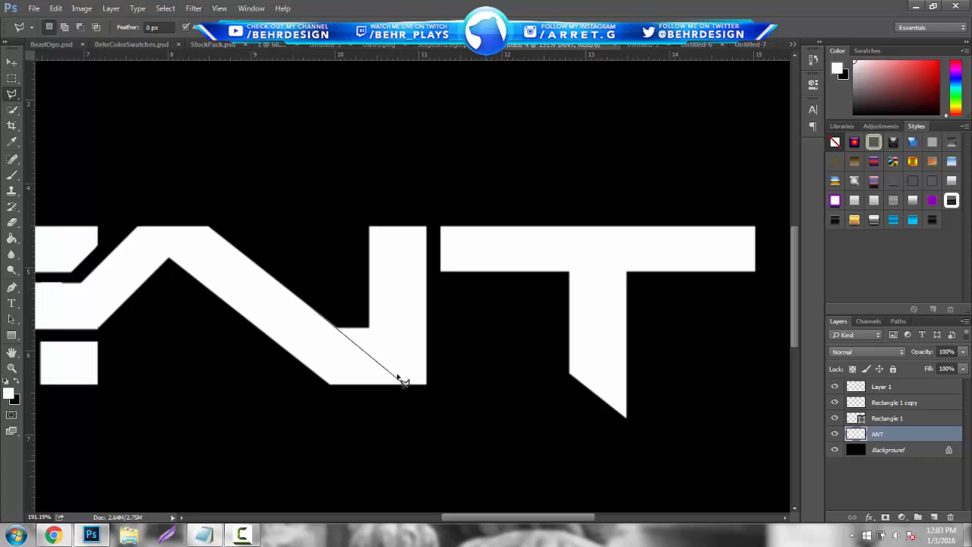
click(460, 421)
click(459, 410)
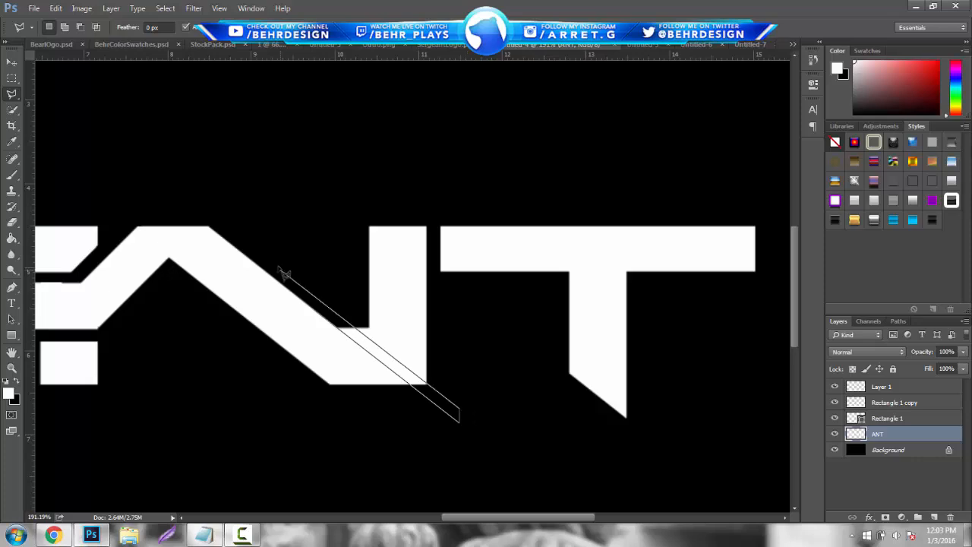
click(281, 270)
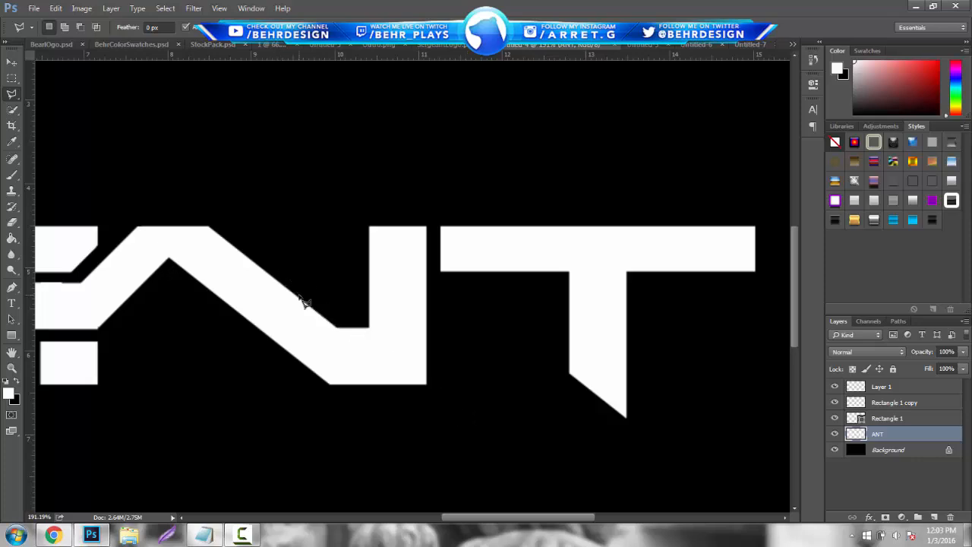
key(Delete)
key(ctrl+d)
Step: Select the T's stem and the bar section before it with the Rectangular Marquee, then cut and paste them onto a new layer
click(11, 78)
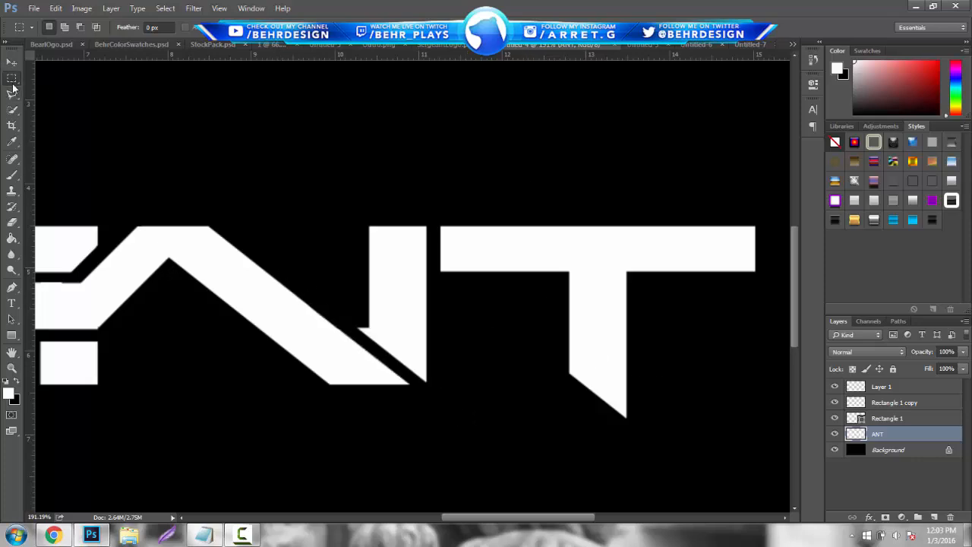
drag(432, 213, 627, 477)
key(ctrl+x)
key(ctrl+v)
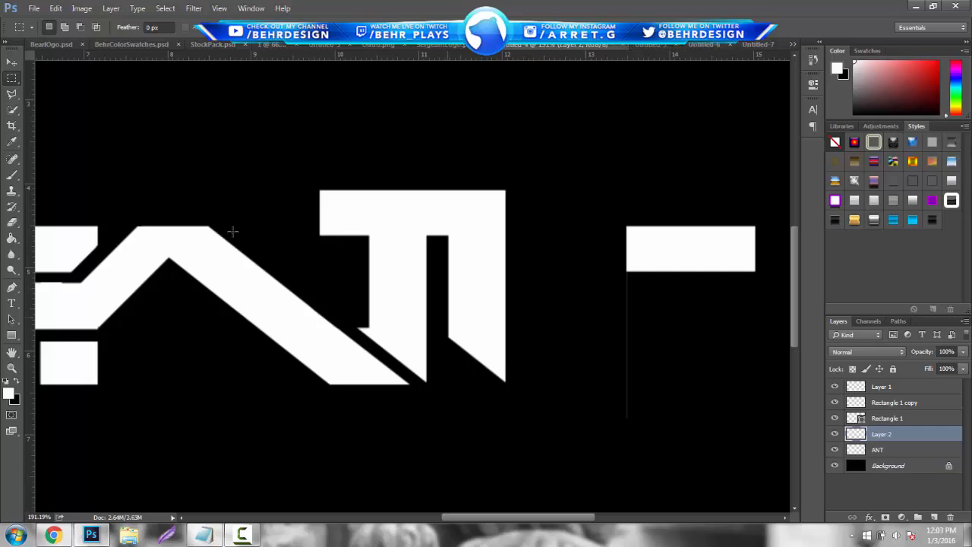
Step: Move the pasted T piece over the N's upright, aligning its outer side and its top edge with the letters, and deselect
click(10, 59)
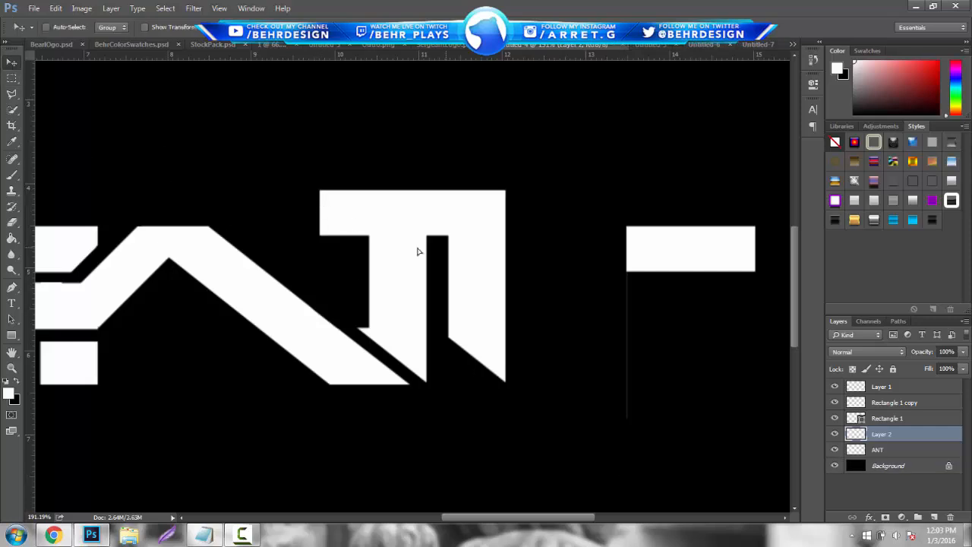
drag(417, 252, 370, 245)
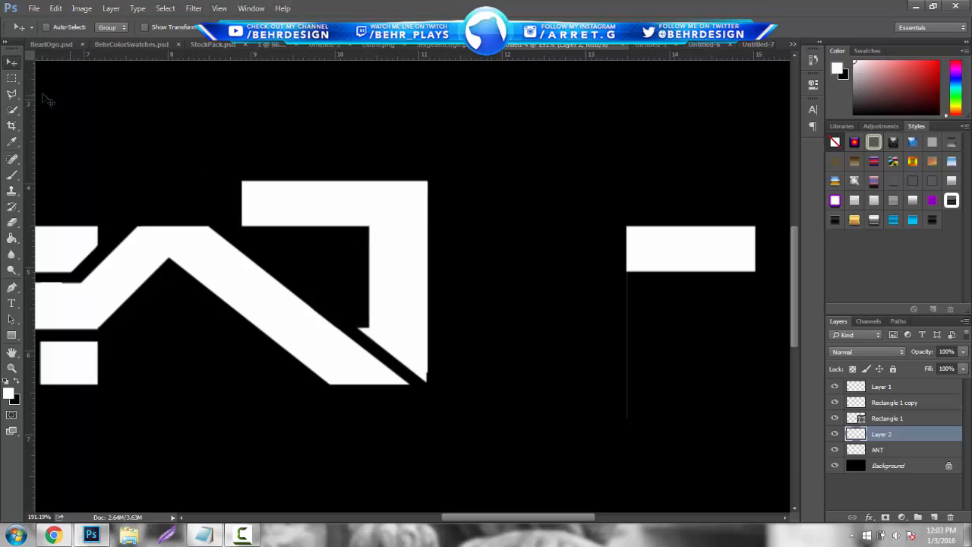
click(11, 79)
drag(560, 446, 434, 154)
click(12, 62)
drag(362, 220, 355, 259)
click(11, 94)
key(ctrl+d)
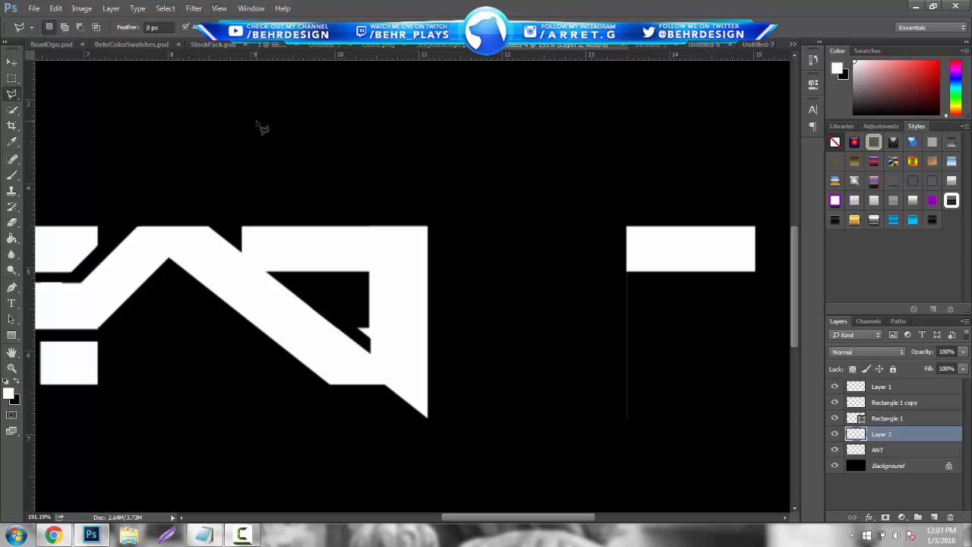
Step: Remove the part of the T piece that overlaps the N's diagonal with the Polygonal Lasso, continuing the diagonal gap up to the top edge
click(256, 121)
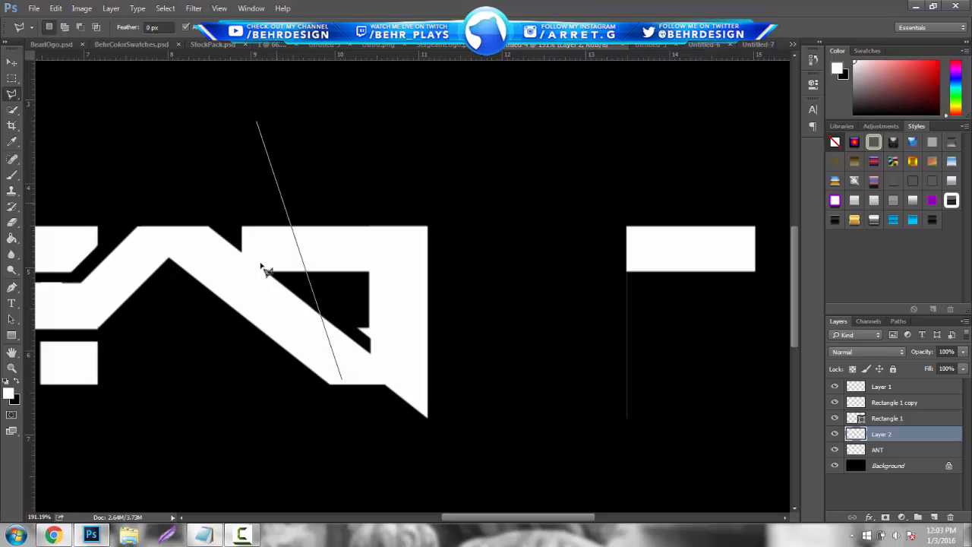
click(221, 217)
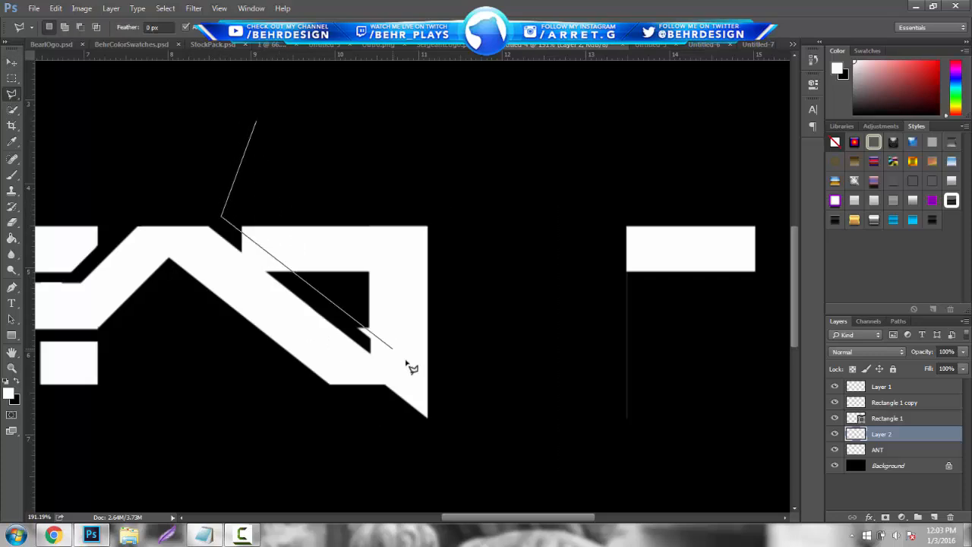
click(243, 227)
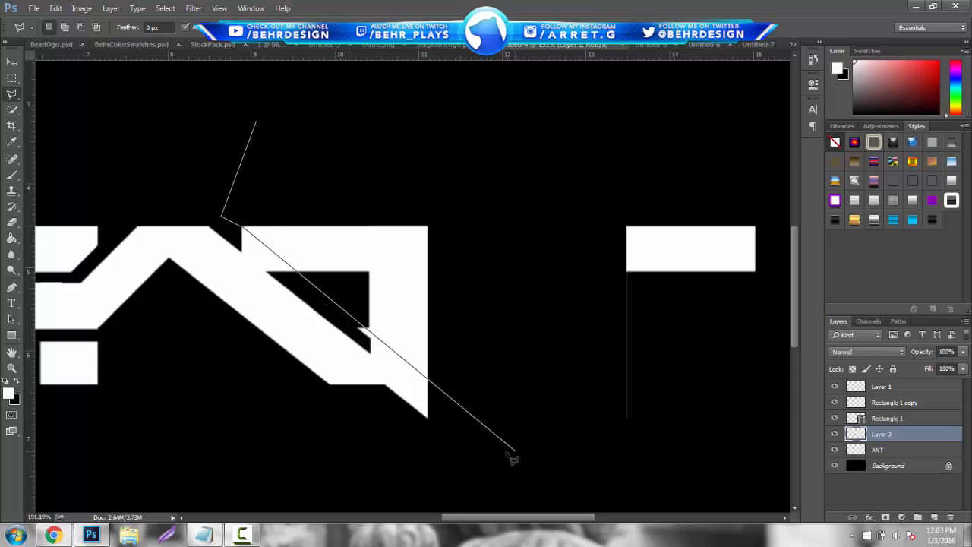
click(515, 452)
click(419, 462)
double_click(131, 224)
key(ctrl+x)
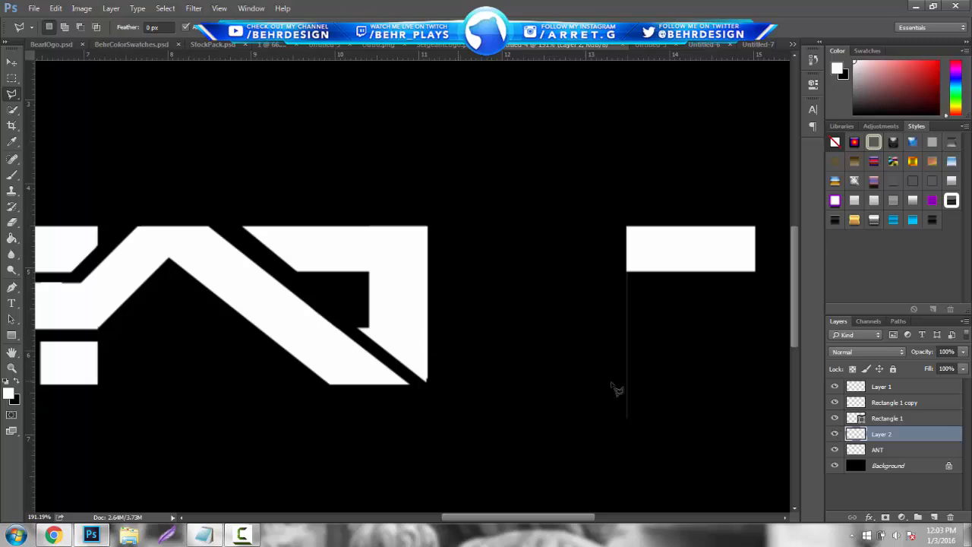
Step: Try to trim the slanted lower end of the N's upright on the ANT layer with the Polygonal Lasso
click(852, 449)
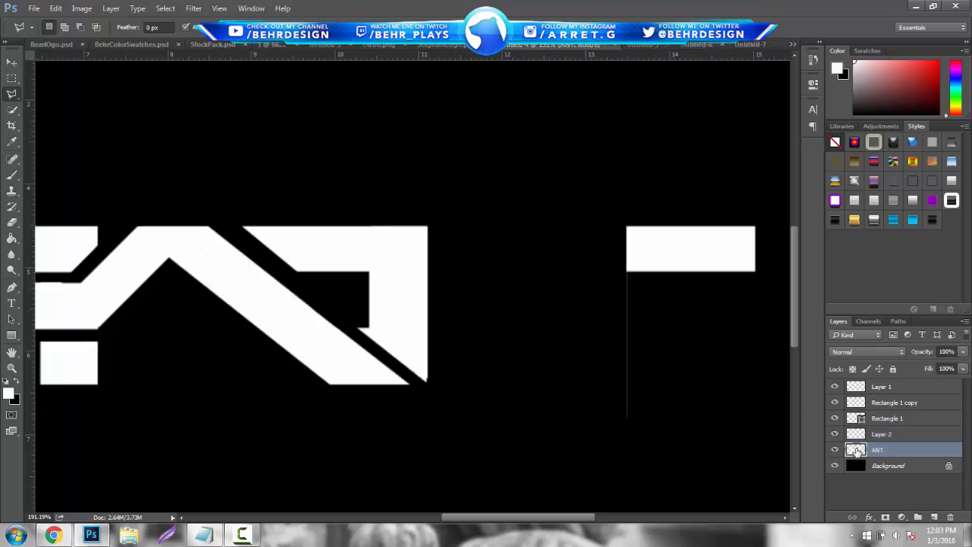
click(445, 424)
click(404, 350)
key(Escape)
click(425, 379)
click(298, 270)
click(336, 390)
double_click(416, 433)
key(Delete)
key(ctrl+alt+z)
key(ctrl+alt+z)
key(ctrl+alt+z)
Step: Trim the leftover spur and uneven edge from the upright's slanted lower end on the ANT layer with the Polygonal Lasso
click(334, 305)
click(404, 358)
click(366, 327)
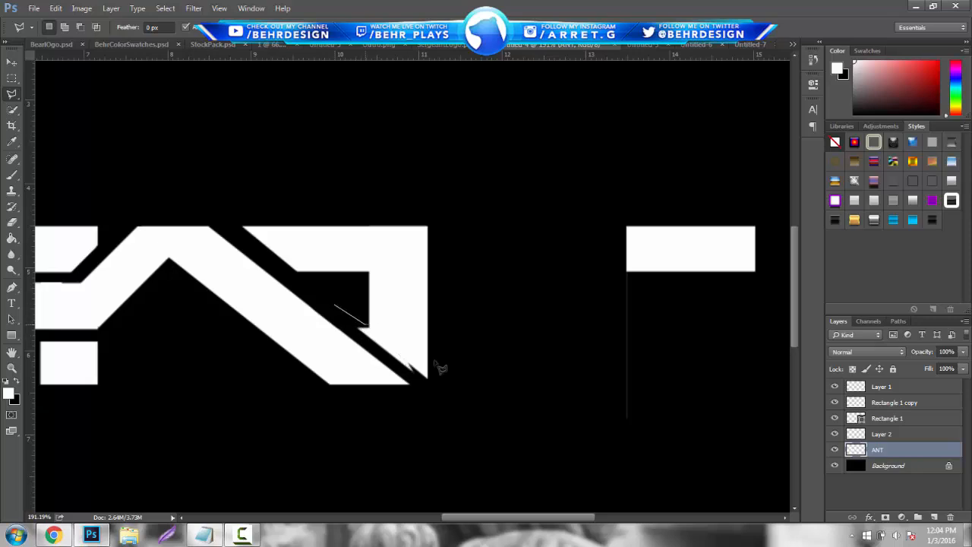
click(489, 429)
click(378, 354)
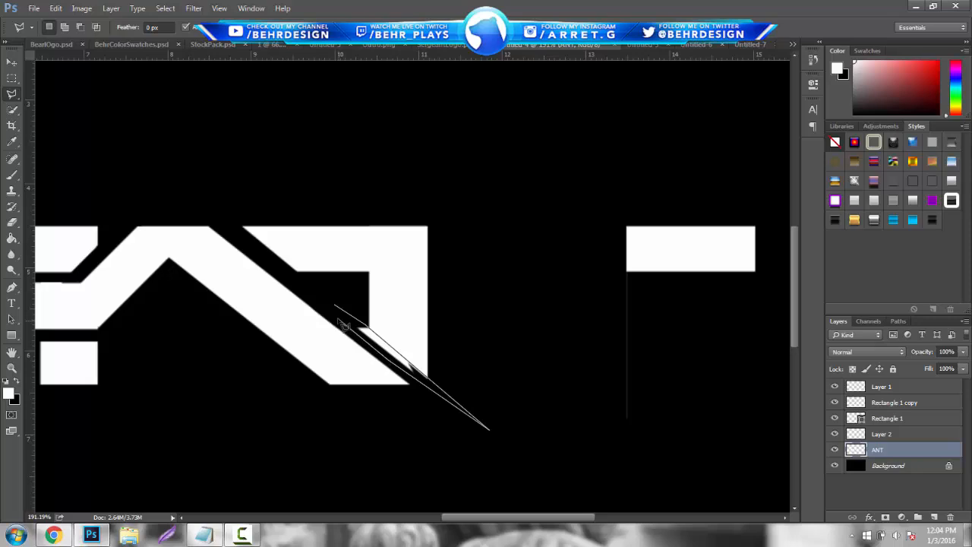
double_click(338, 319)
key(Delete)
key(ctrl+d)
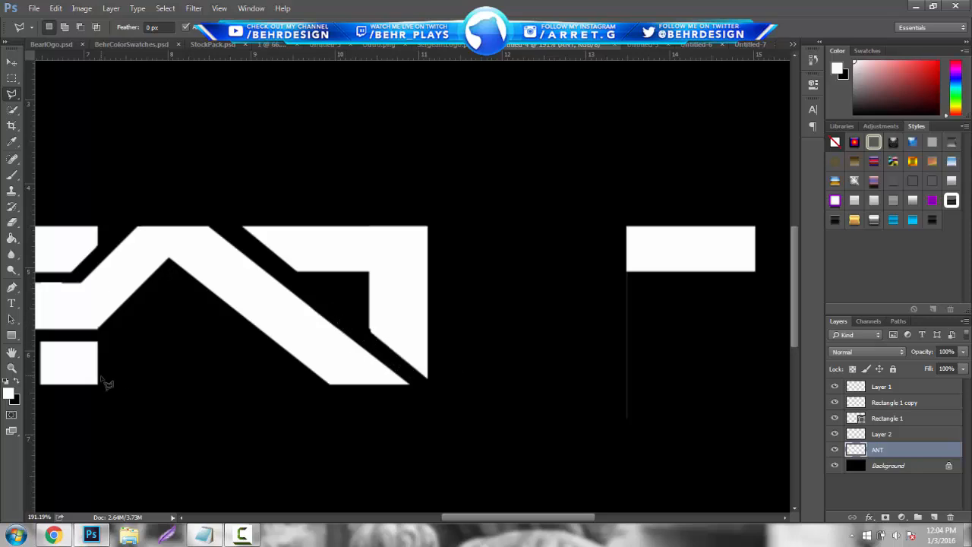
Step: Delete all the logo layers from Layer 1 down to ANT, keeping only the Background
click(12, 367)
drag(307, 298, 239, 302)
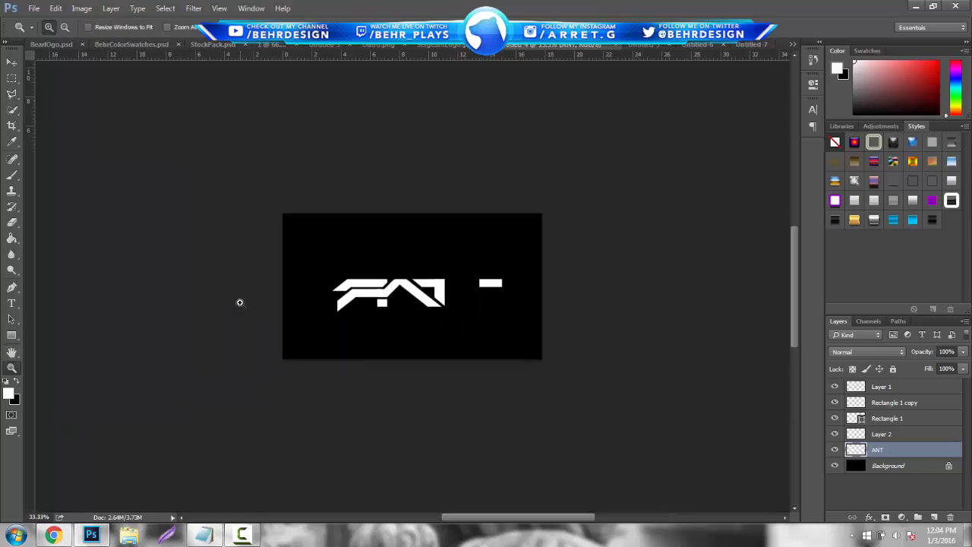
drag(415, 310, 501, 330)
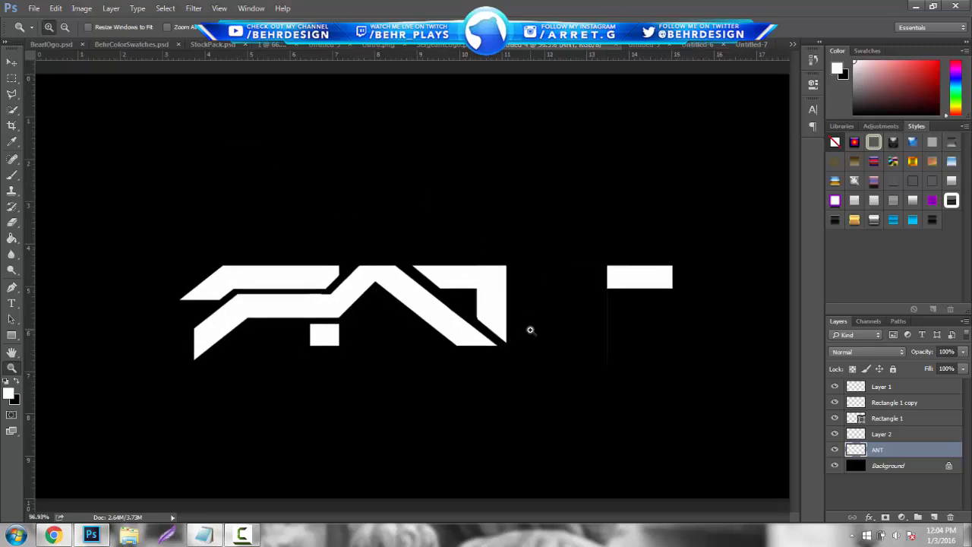
double_click(895, 389)
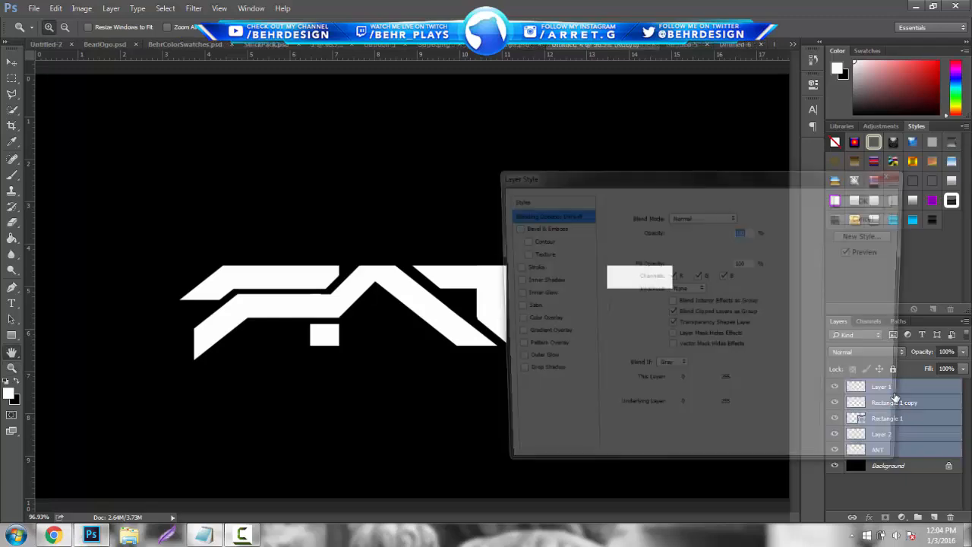
click(874, 218)
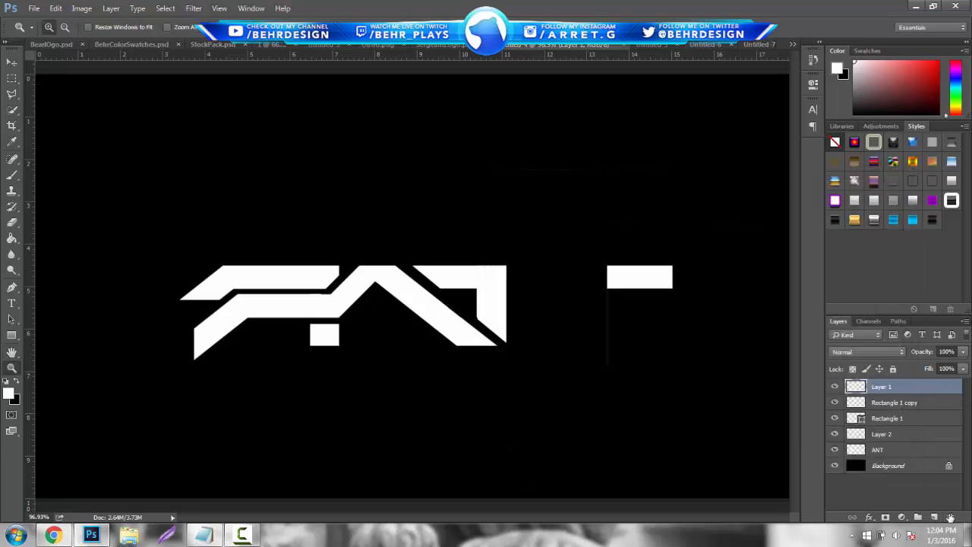
shift+click(887, 448)
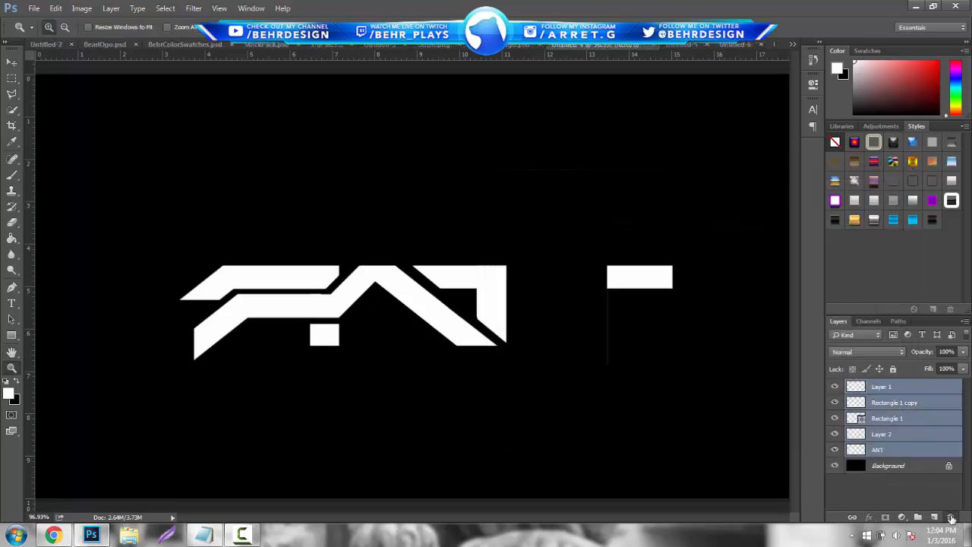
click(951, 517)
Step: Add the text SEX in Critical Mass LDR as a new text layer on the black canvas
click(15, 306)
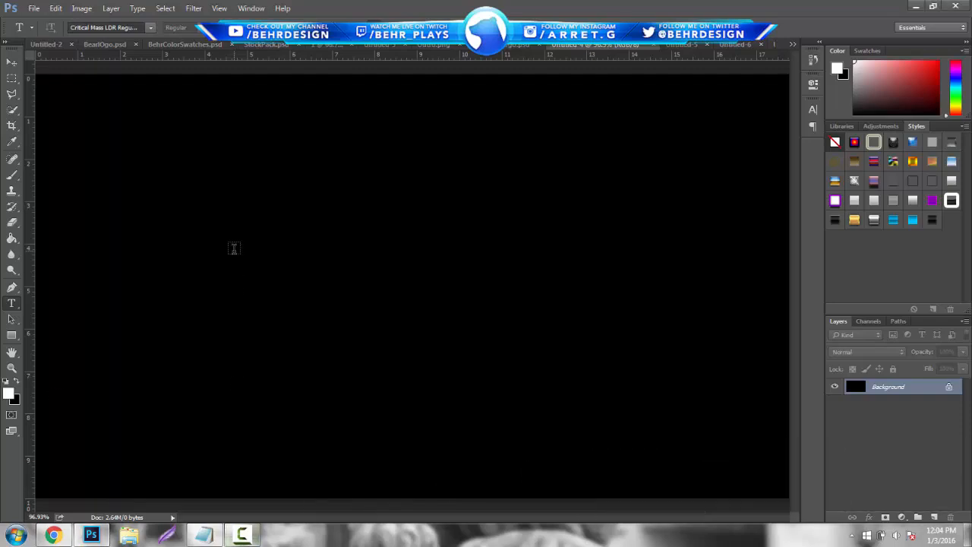
click(233, 250)
text(SEX)
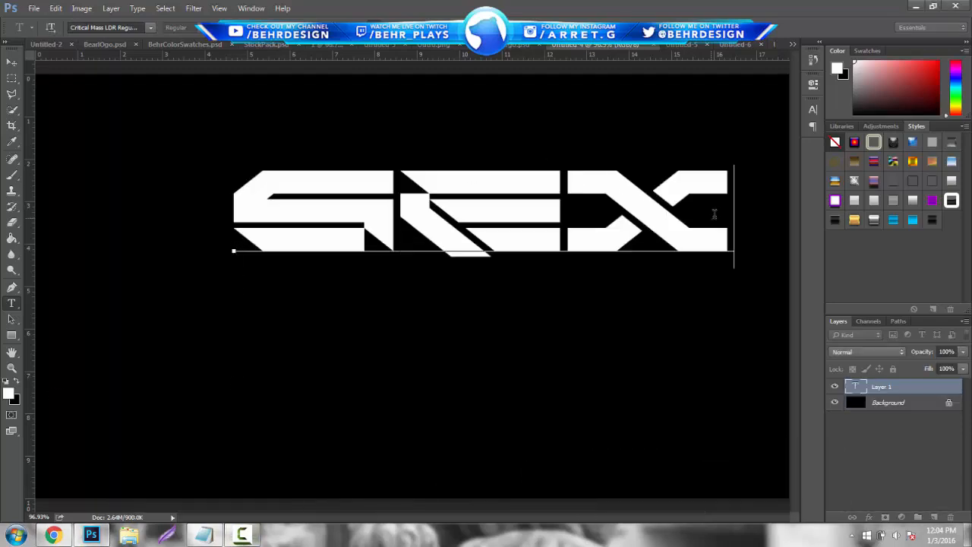
drag(715, 214, 233, 250)
click(12, 60)
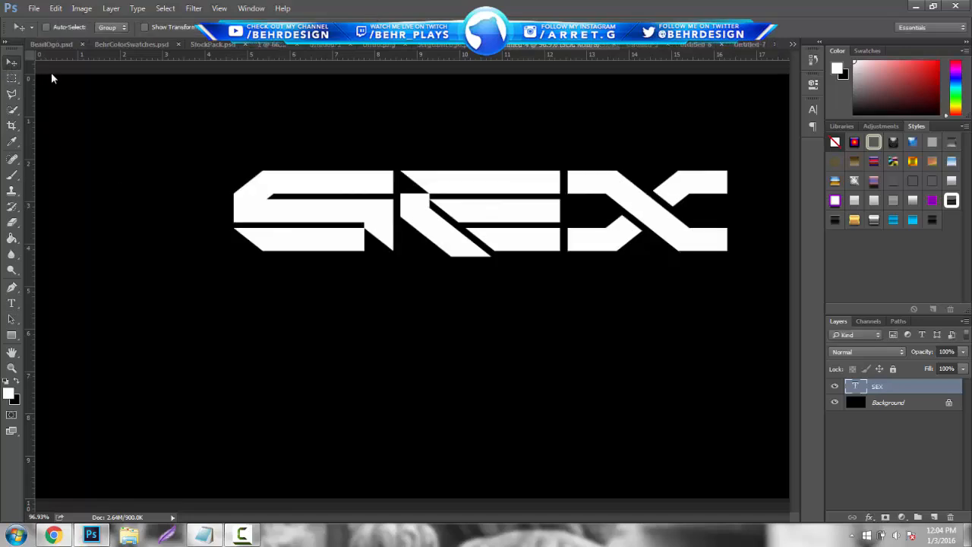
Step: Move the SEX text toward the canvas centre and shorten it to the single letter S
drag(307, 148, 245, 190)
click(9, 302)
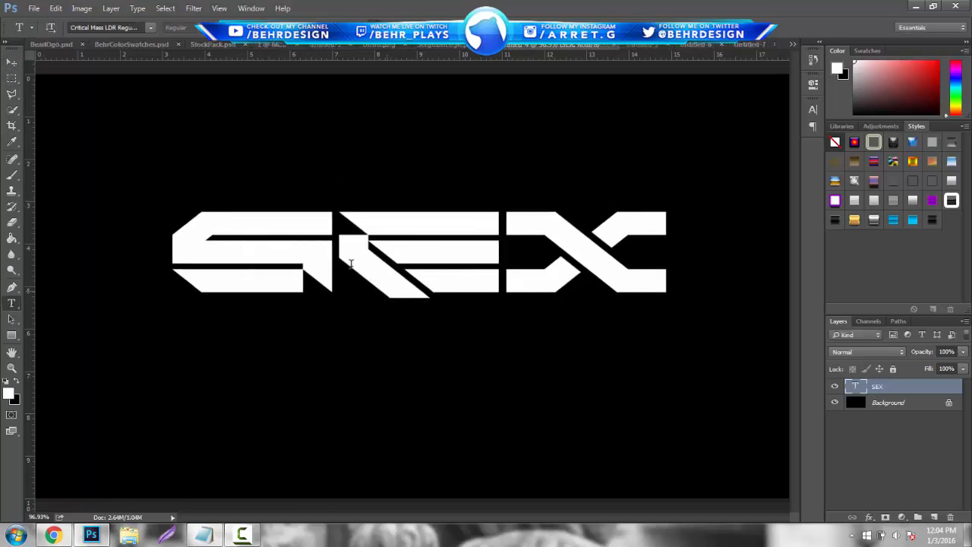
drag(351, 250, 820, 302)
key(BackSpace)
text(T)
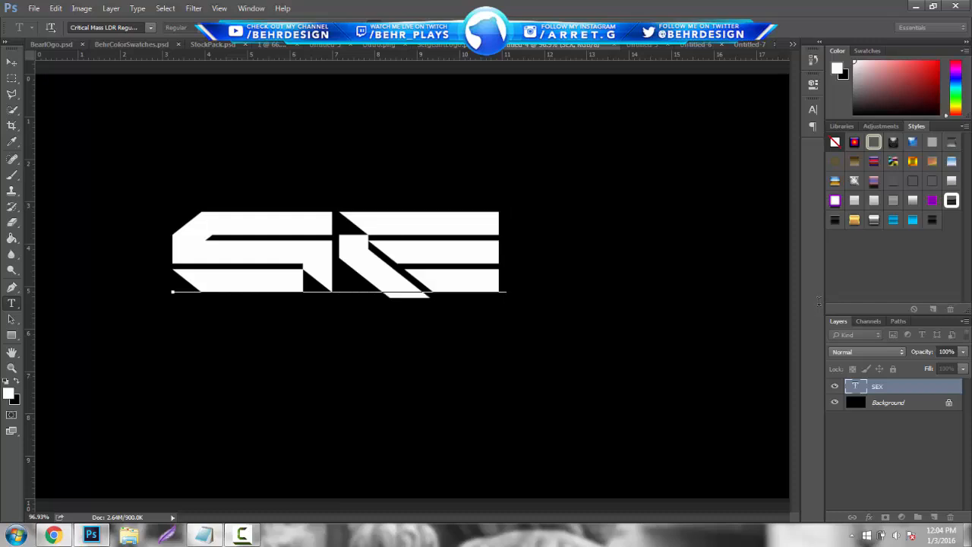
key(BackSpace)
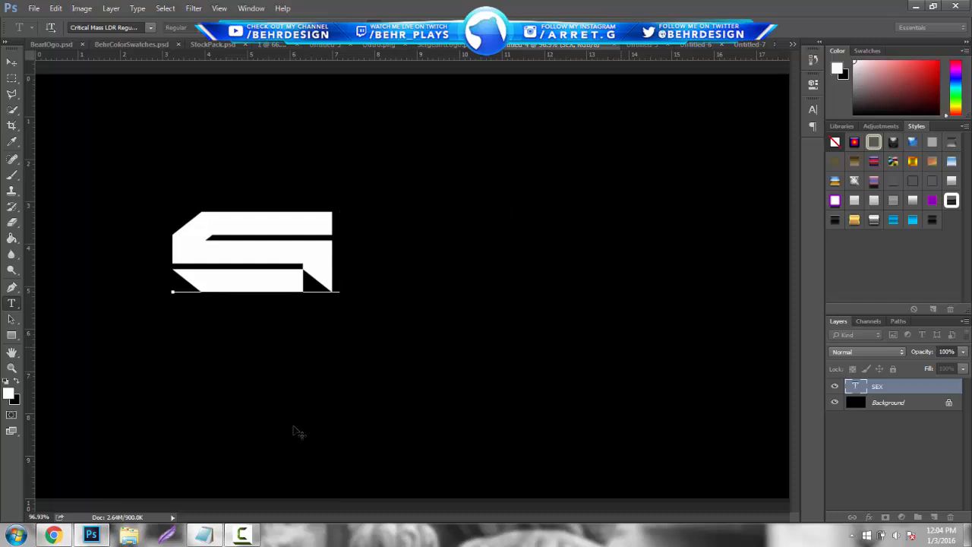
click(10, 319)
Step: Add the letter E as a separate Critical Mass LDR text layer, spaced well to the right of the S
click(11, 304)
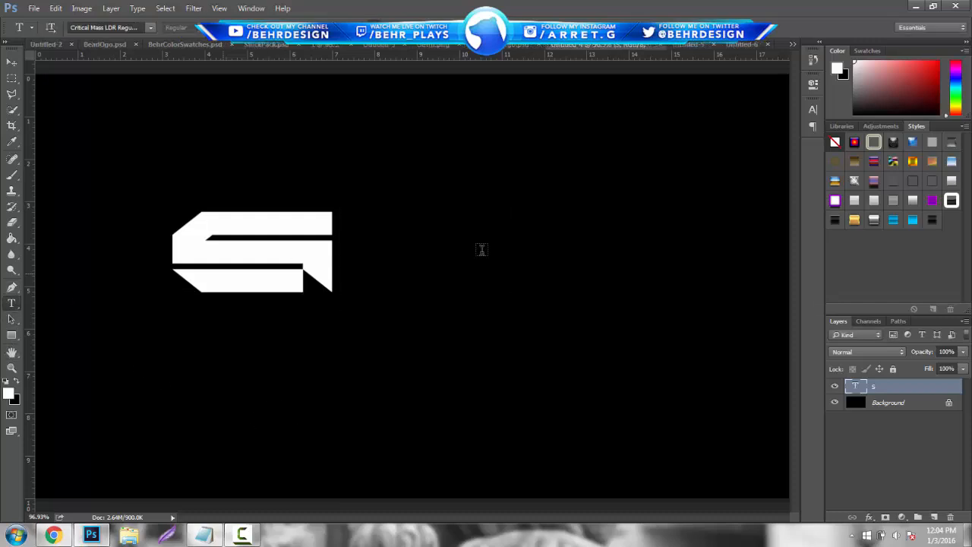
click(538, 250)
text(E)
click(12, 64)
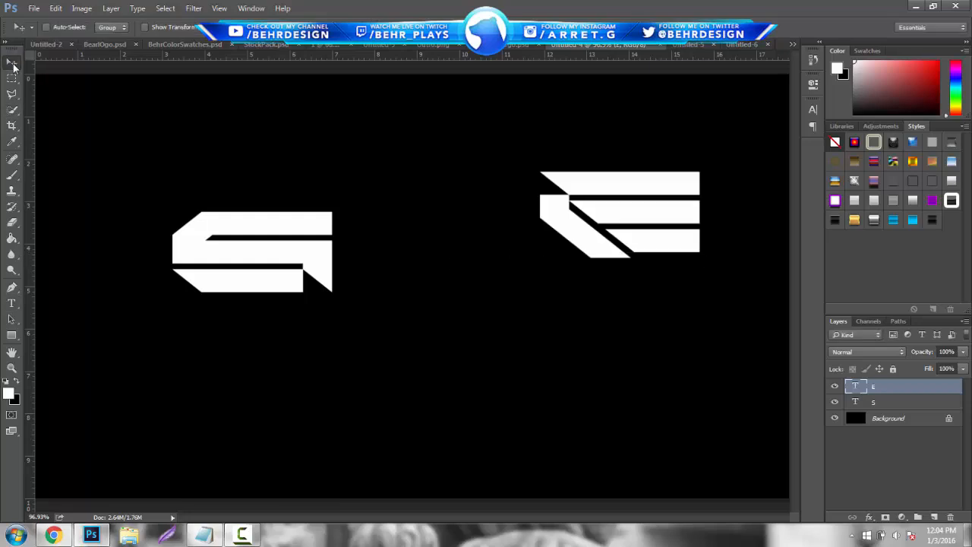
Step: Rasterize the S text layer
click(12, 368)
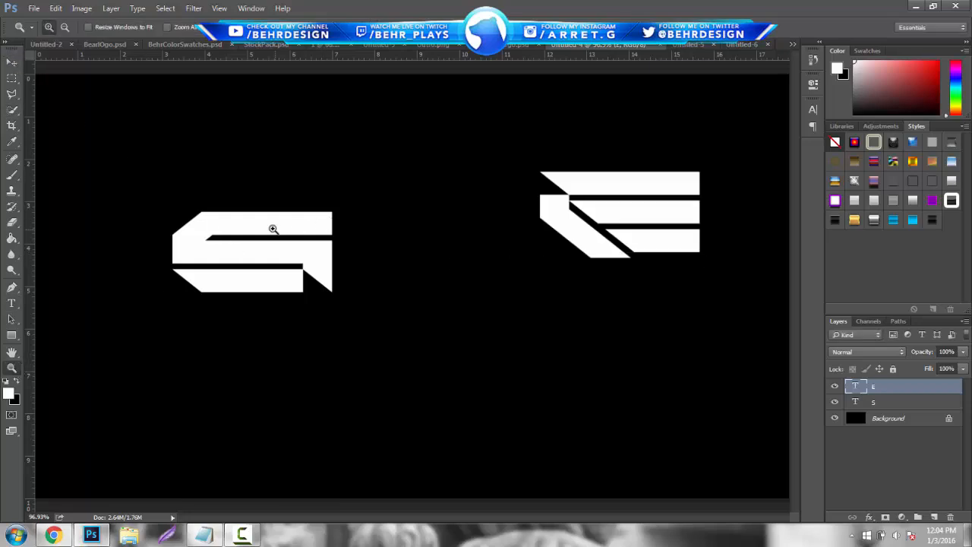
mouse_move(273, 229)
mouse_down()
mouse_move(274, 239)
mouse_move(291, 235)
mouse_up()
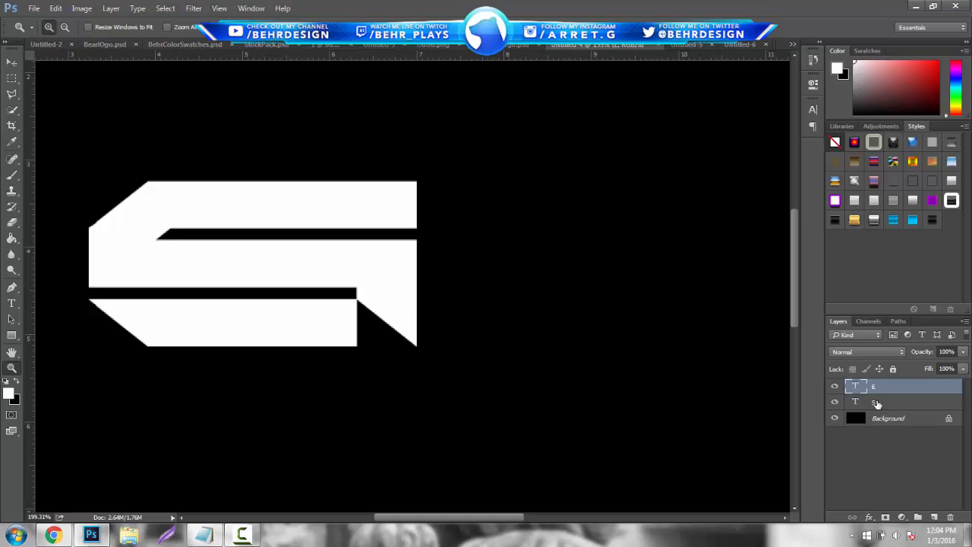
right_click(877, 403)
click(758, 193)
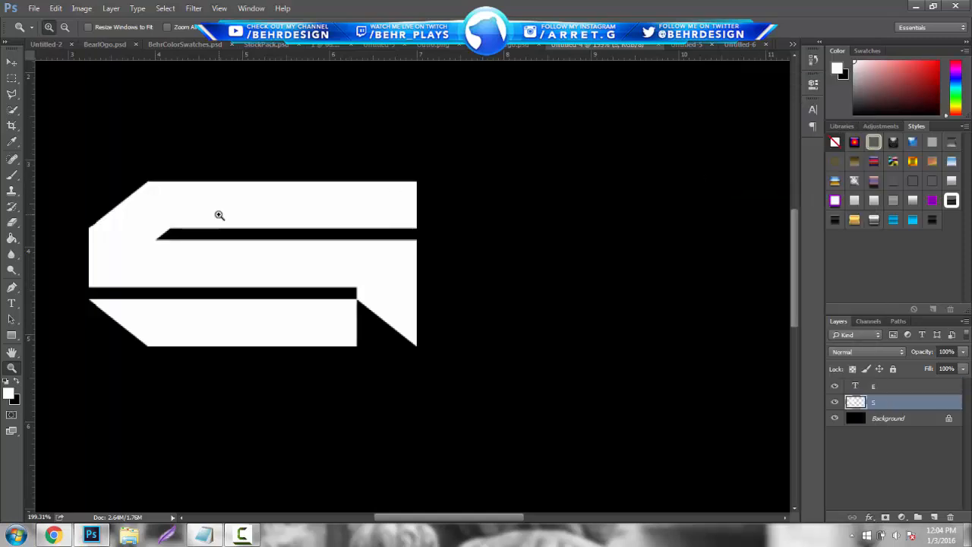
Step: Place a vertical guide through the horizontal centre of the S, using its transform box as the reference
key(ctrl+t)
drag(31, 405, 253, 378)
key(Return)
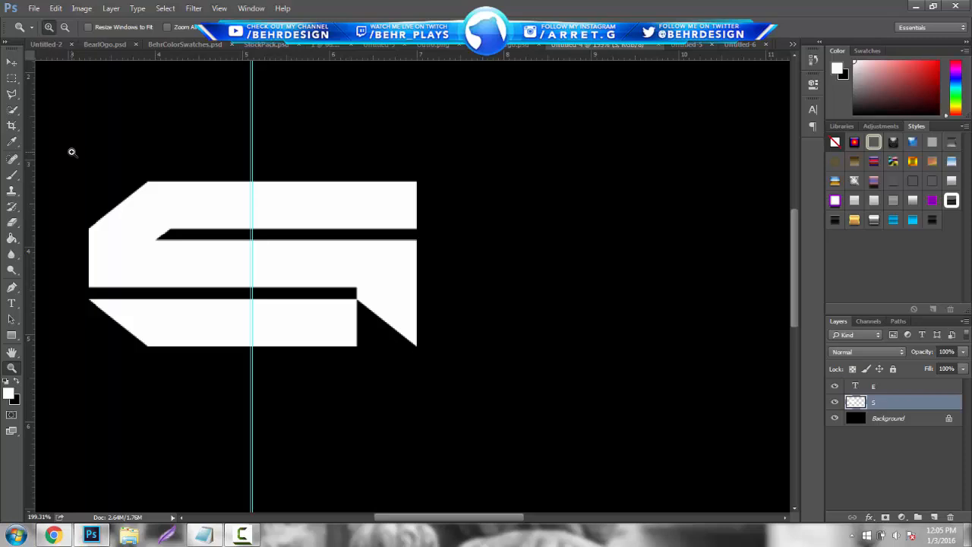
key(ctrl+t)
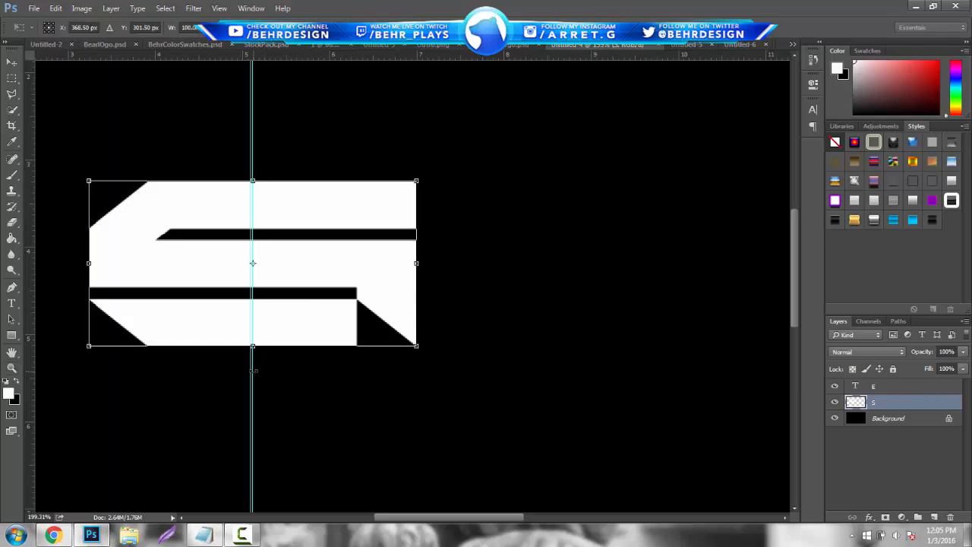
key(Return)
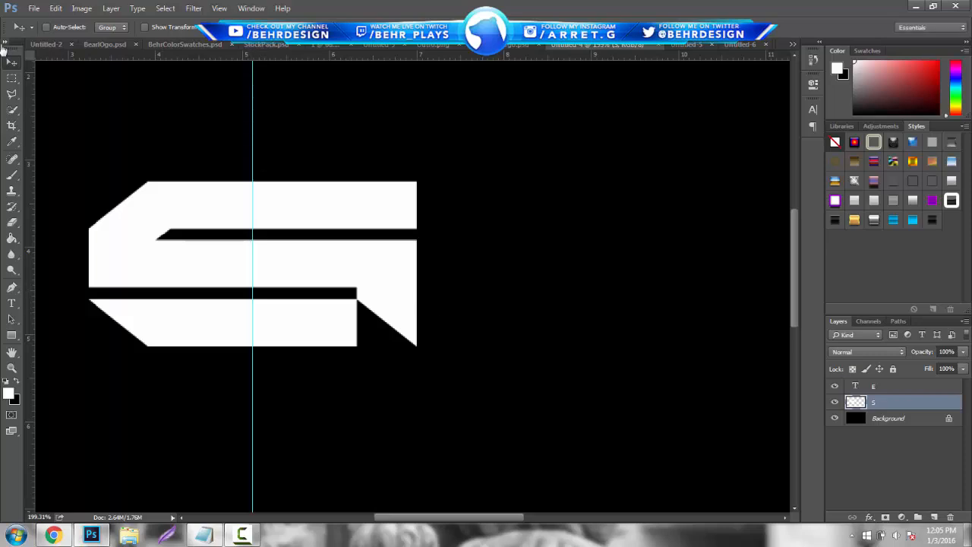
Step: Delete the part of the S right of the guide below its upper bar, plus the remaining bottom bar
click(11, 78)
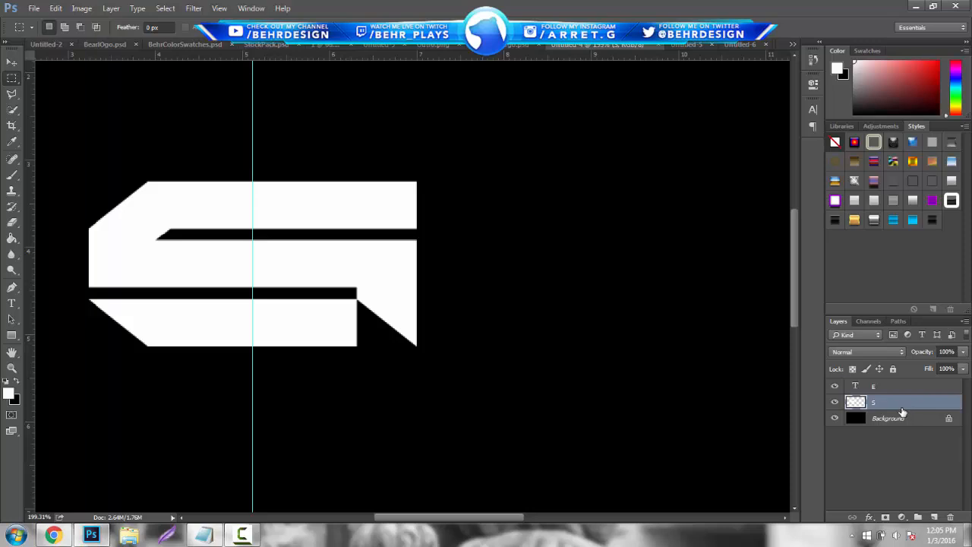
drag(559, 455, 254, 238)
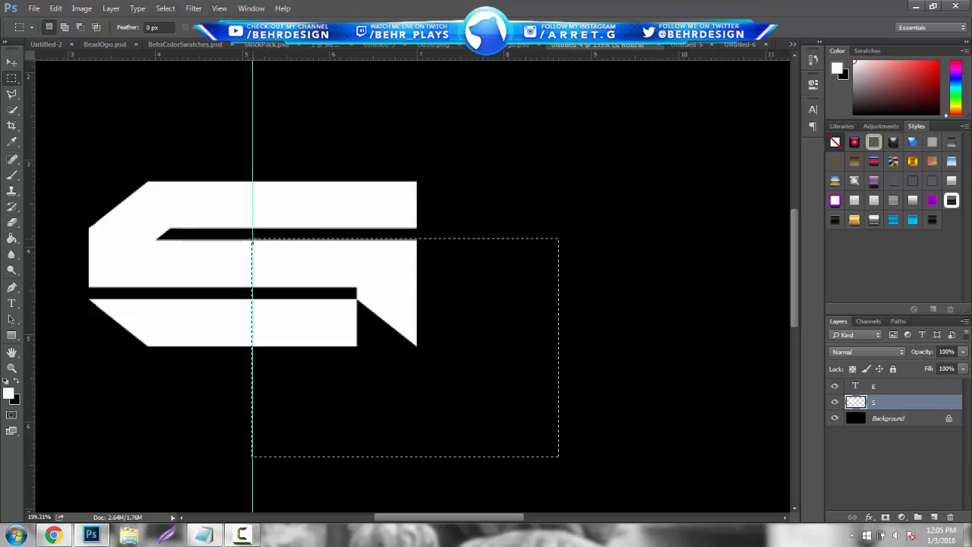
key(Delete)
key(ctrl+d)
drag(401, 482, 30, 295)
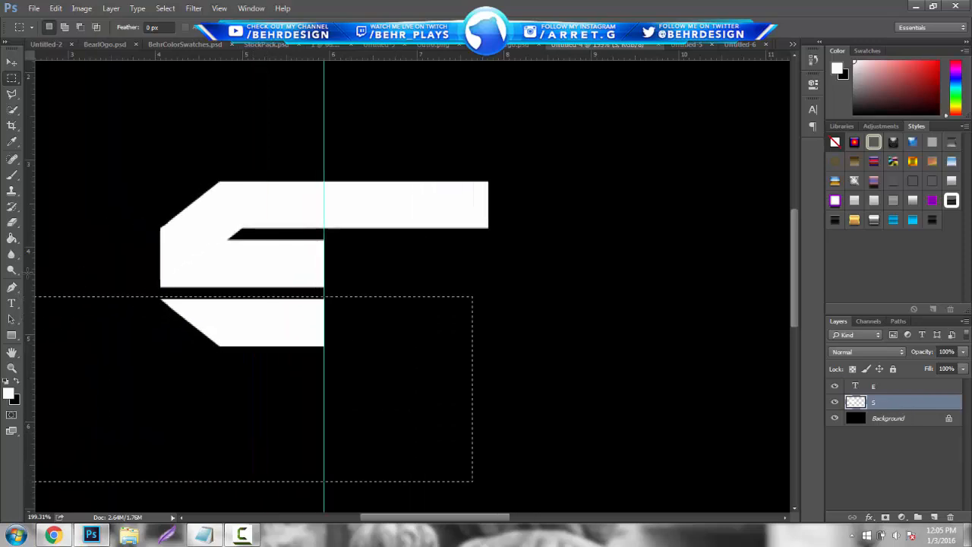
key(Delete)
key(ctrl+d)
Step: Duplicate the trimmed S, rotate the copy 180°, and move it down to complete a symmetrical S, hiding the guide
key(ctrl+j)
click(57, 9)
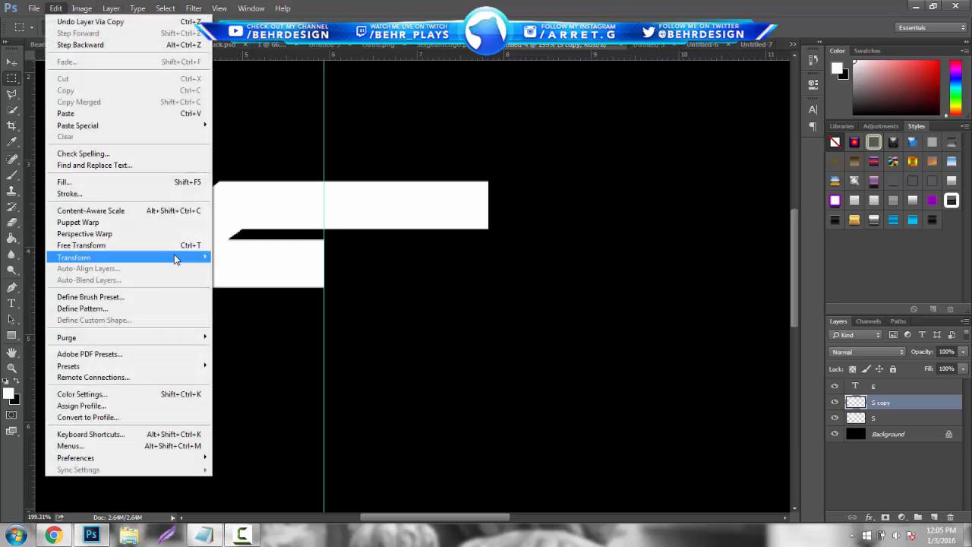
mouse_move(176, 259)
click(239, 348)
click(12, 62)
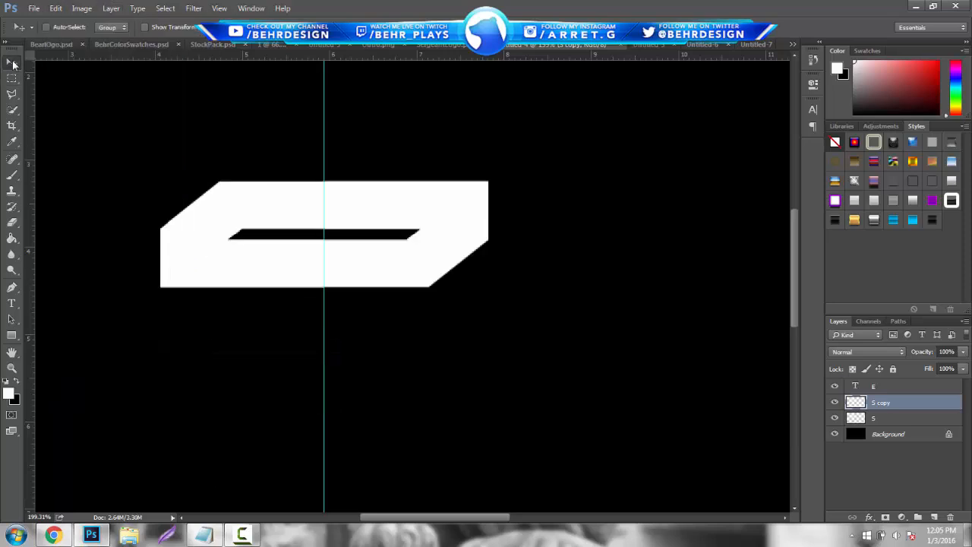
drag(390, 198, 385, 256)
key(ctrl+semicolon)
Step: Cover the seam in the S's middle bar with a white rectangle about 148 × 39 px
click(10, 338)
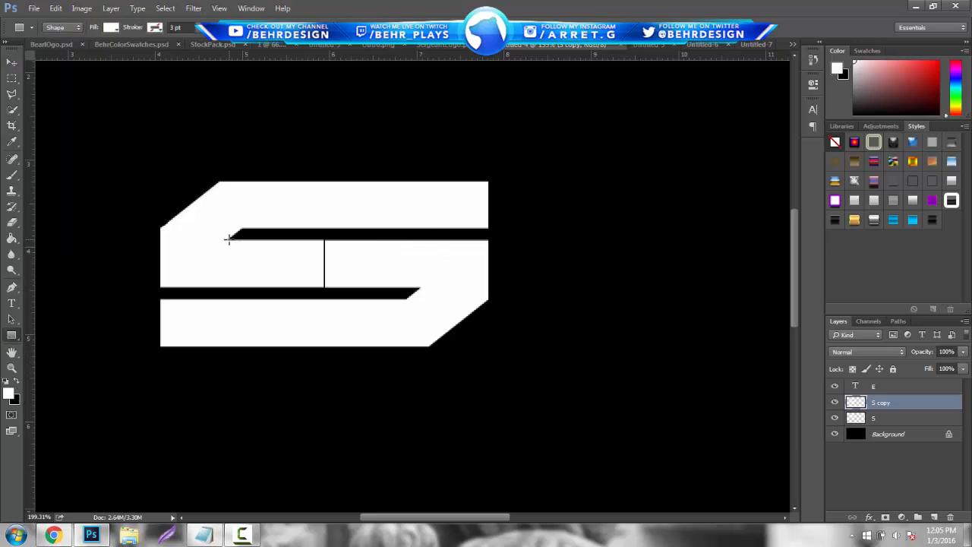
drag(228, 240, 407, 286)
click(12, 62)
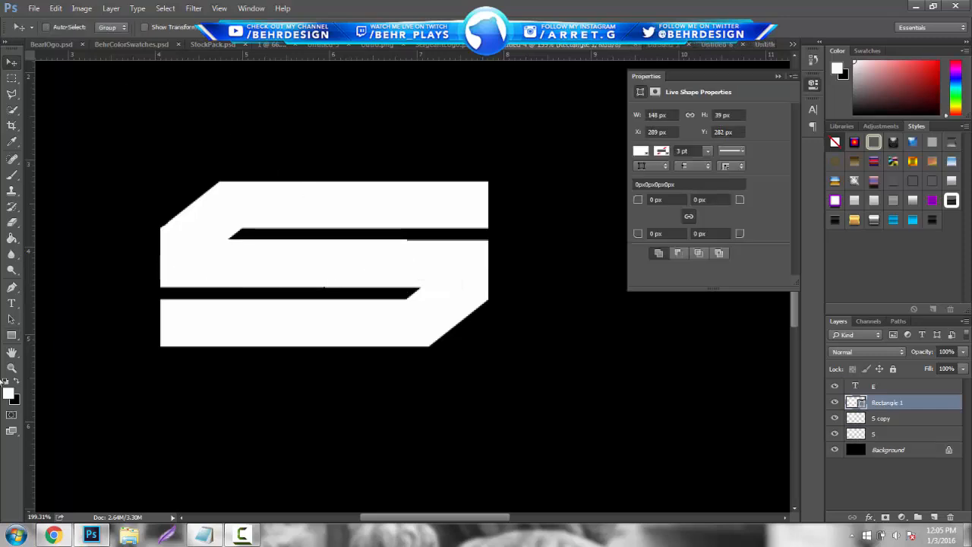
Step: Draw a white rectangle about 201 × 39 px over the S's top bar and move it right to extend the bar
click(12, 368)
drag(504, 370, 395, 367)
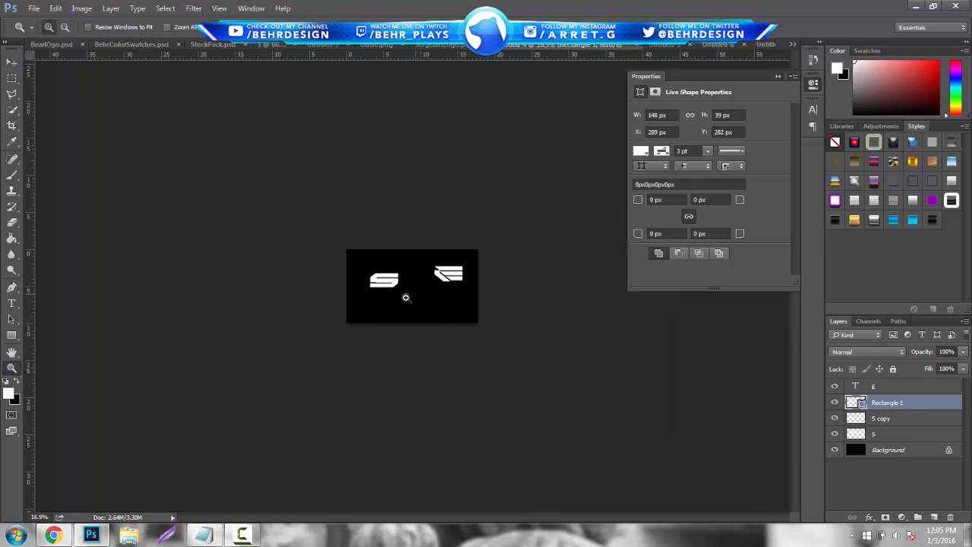
drag(420, 301, 516, 293)
click(777, 76)
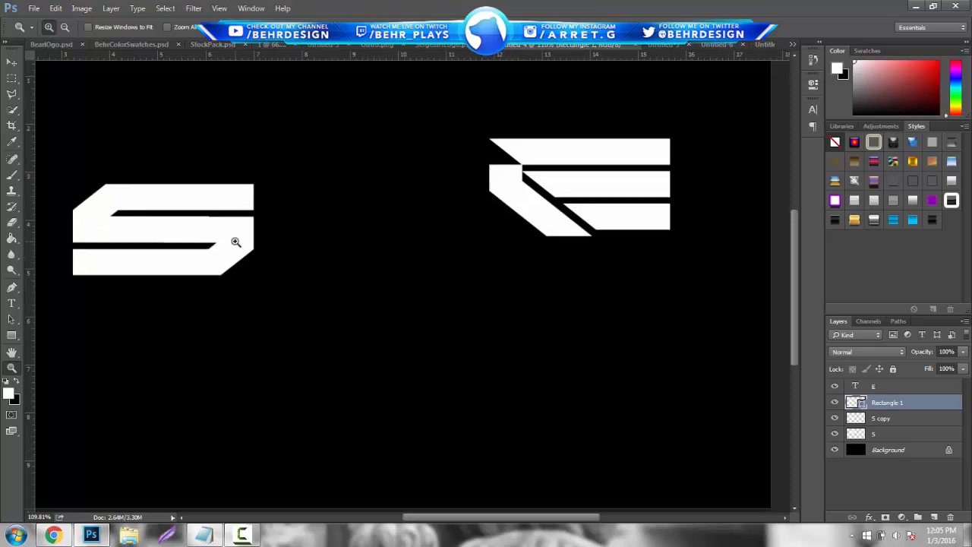
drag(199, 214, 252, 210)
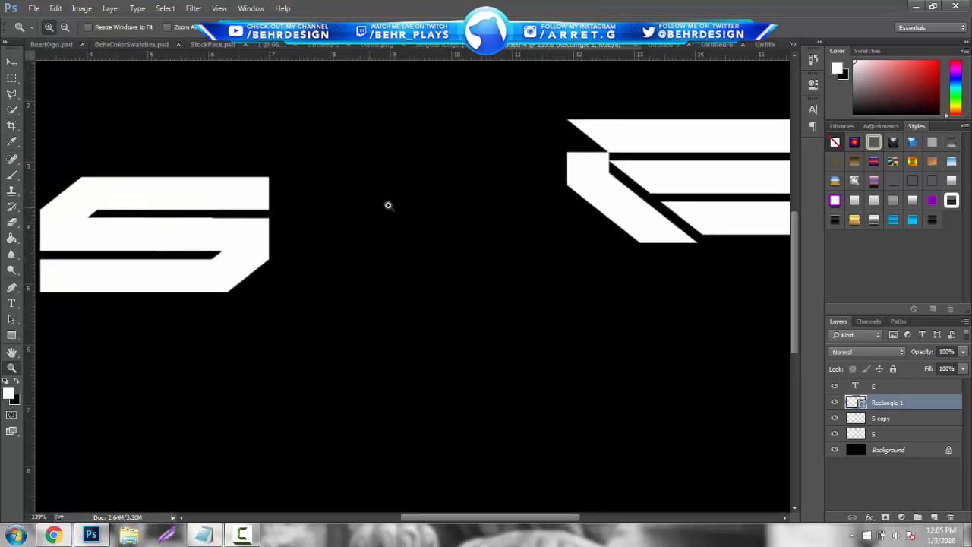
click(11, 335)
drag(87, 218, 212, 250)
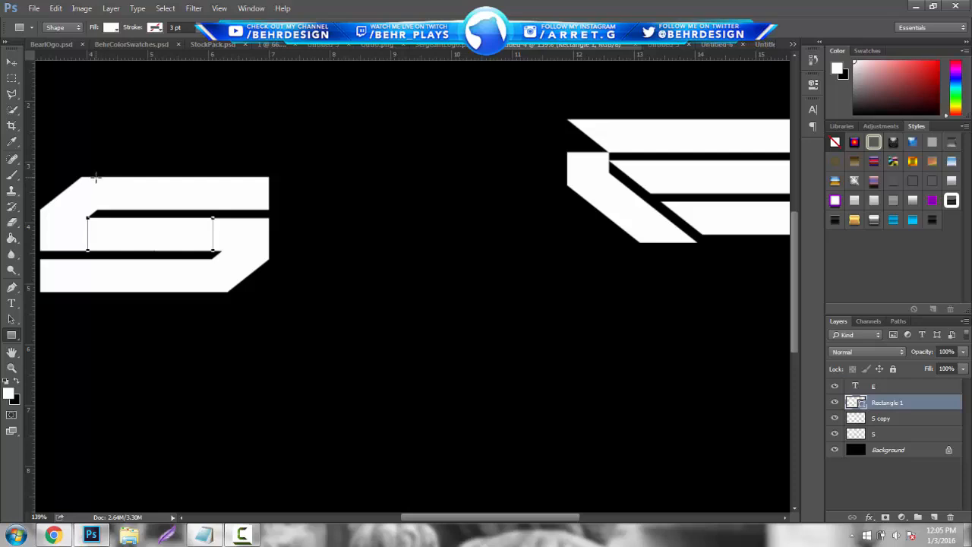
drag(98, 177, 267, 207)
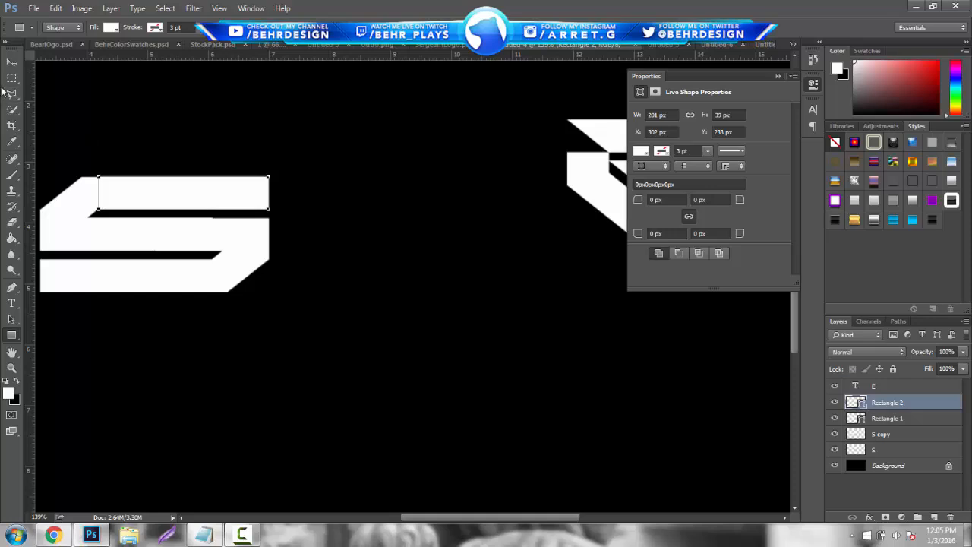
click(11, 62)
drag(197, 122, 410, 149)
Step: Resize the top extension rectangle to a height of 40 px to match the S's top bar
click(12, 367)
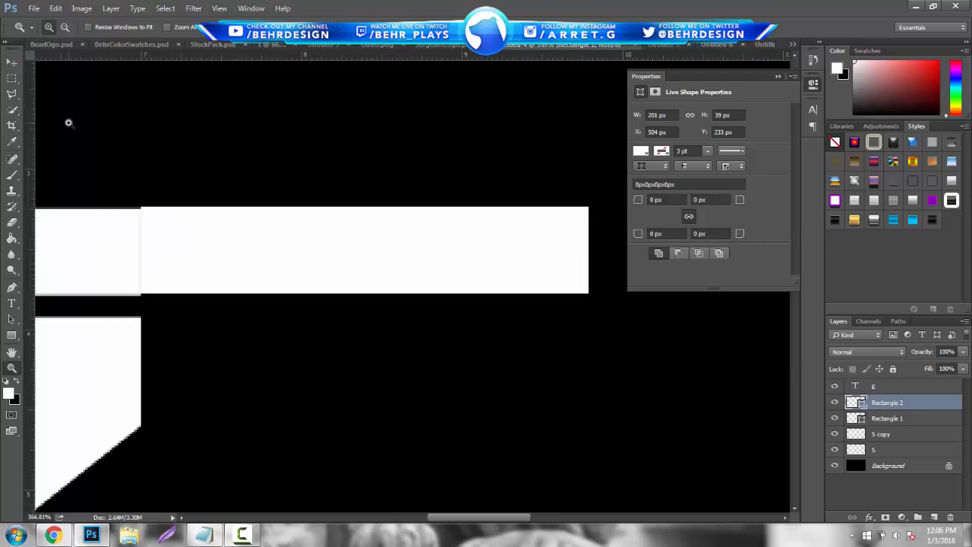
click(11, 61)
drag(277, 209, 277, 209)
key(ctrl+t)
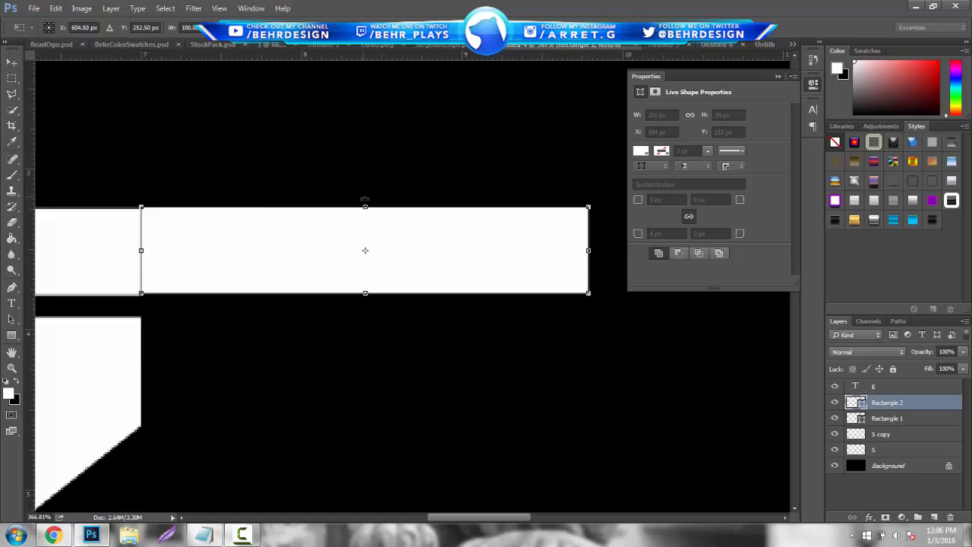
drag(367, 211, 368, 215)
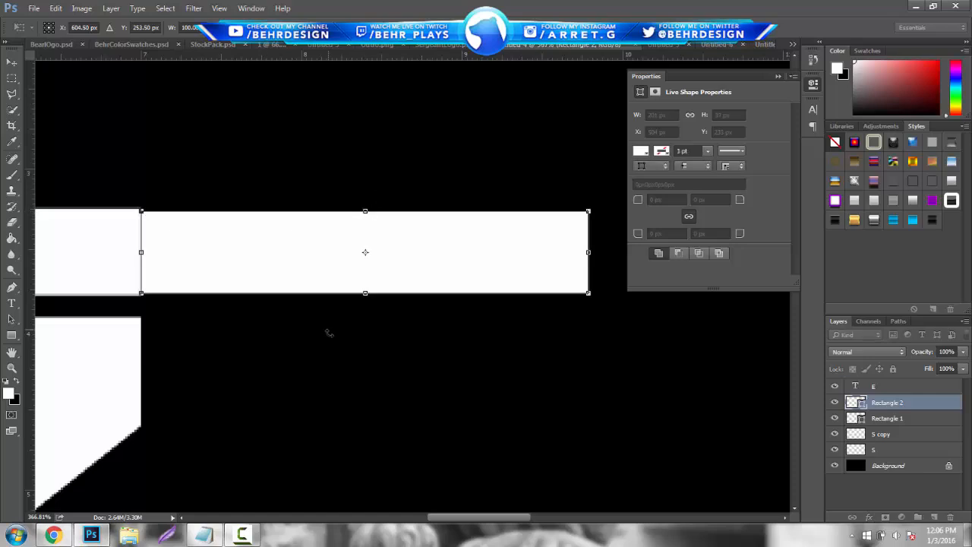
drag(366, 293, 365, 294)
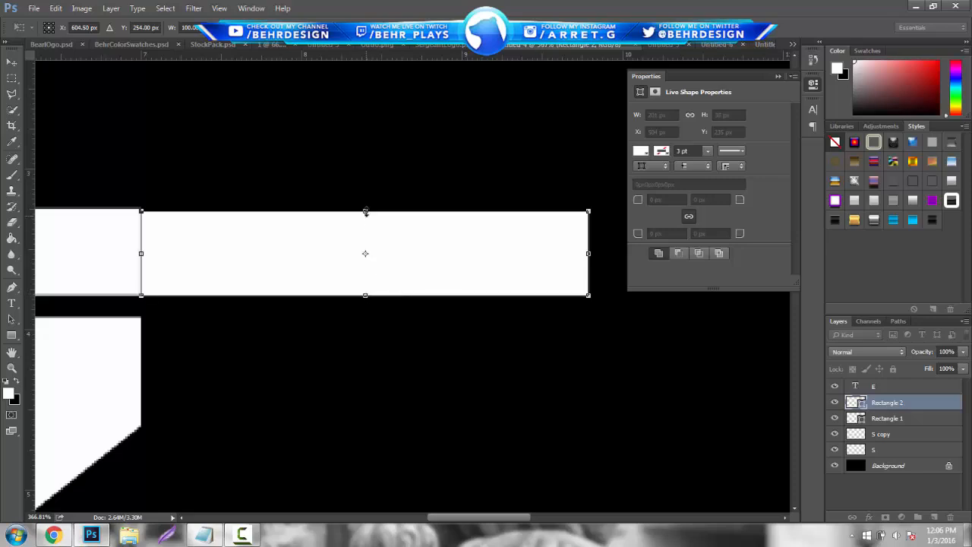
drag(366, 210, 366, 205)
key(Return)
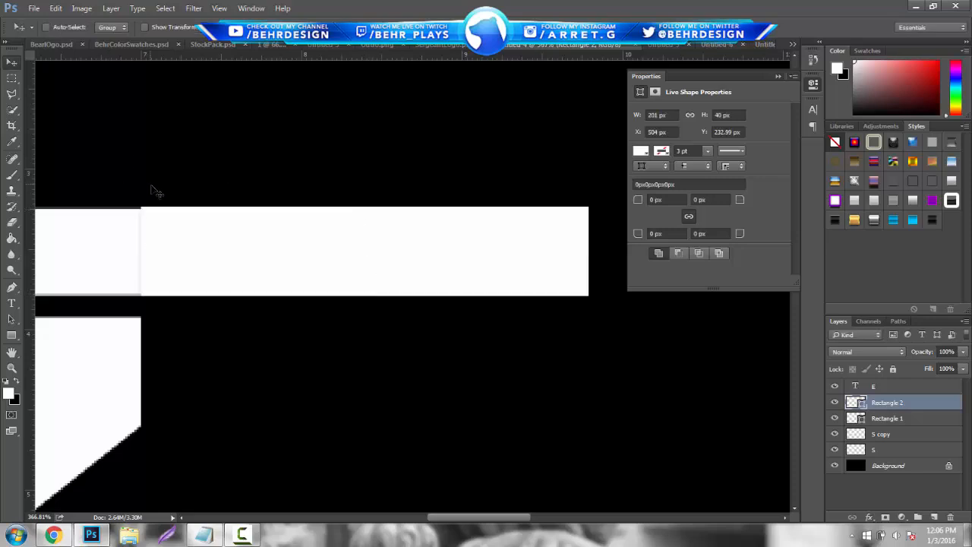
Step: Shift the top extension rectangle left to X 495 px so it overlaps the end of the S's top bar
key(Left)
key(Left)
key(Left)
key(Left)
key(Left)
key(Left)
key(Left)
key(Left)
key(Left)
key(Left)
key(Left)
key(Left)
key(Left)
key(Left)
key(Left)
key(Left)
key(Left)
key(Left)
key(Left)
key(Left)
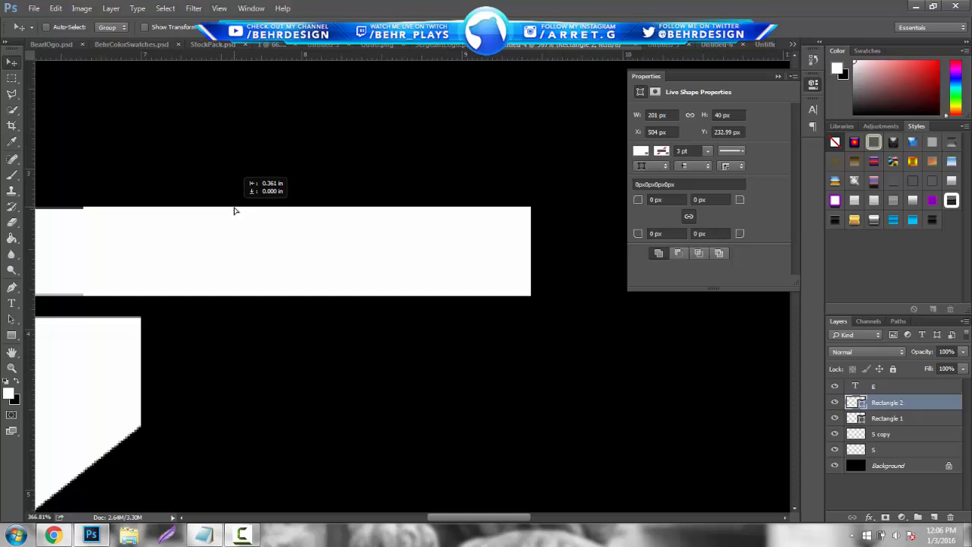
drag(251, 292, 223, 278)
Step: Duplicate the top extension rectangle and move the copy down level with the S's bottom bar
click(11, 367)
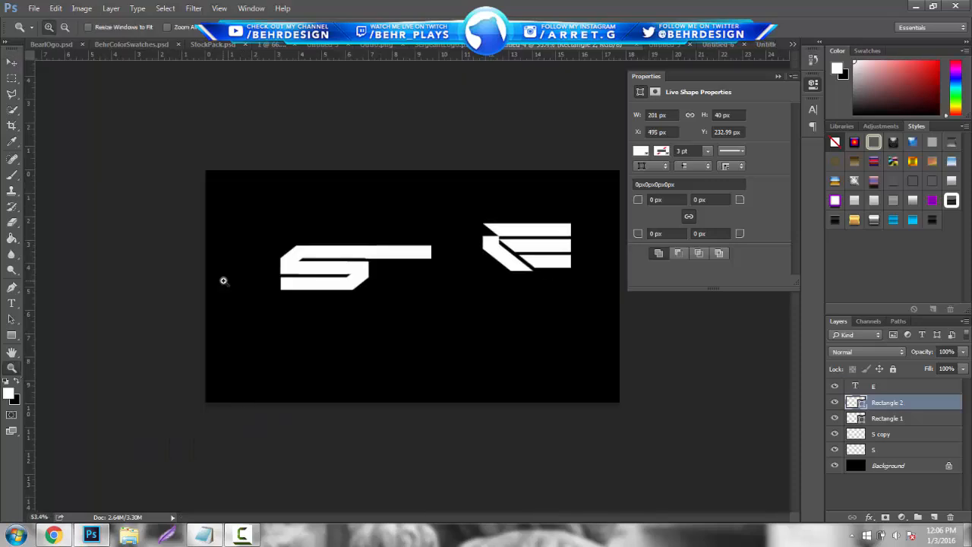
drag(445, 275, 492, 274)
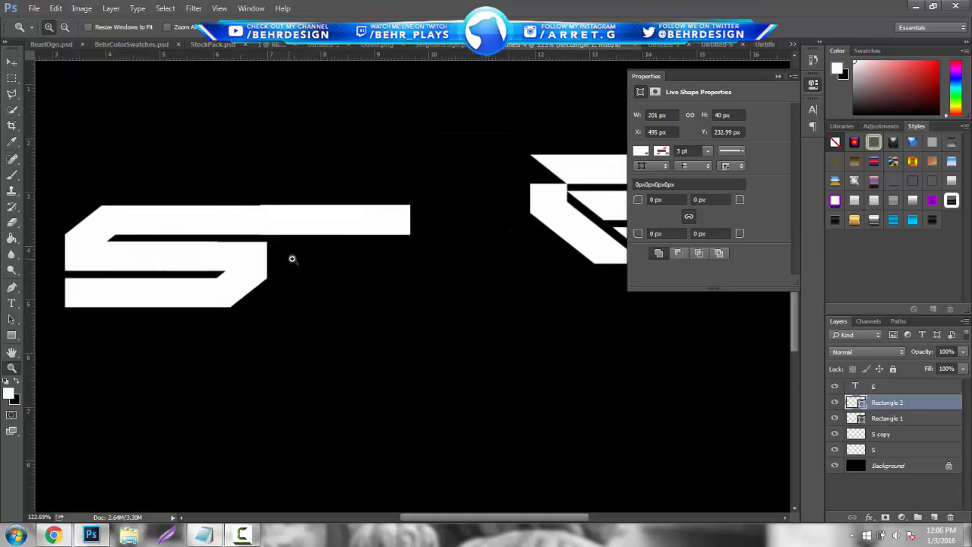
drag(291, 258, 299, 258)
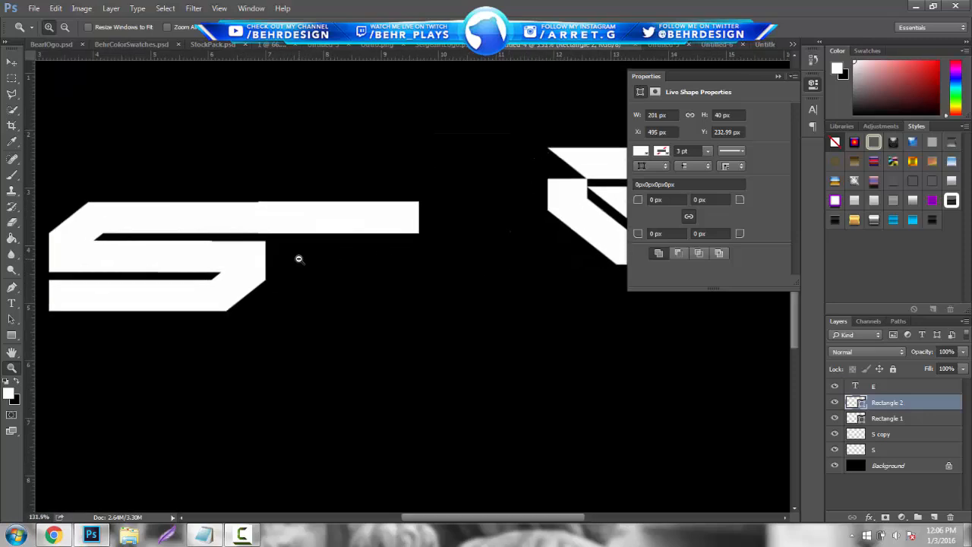
click(777, 77)
key(ctrl+j)
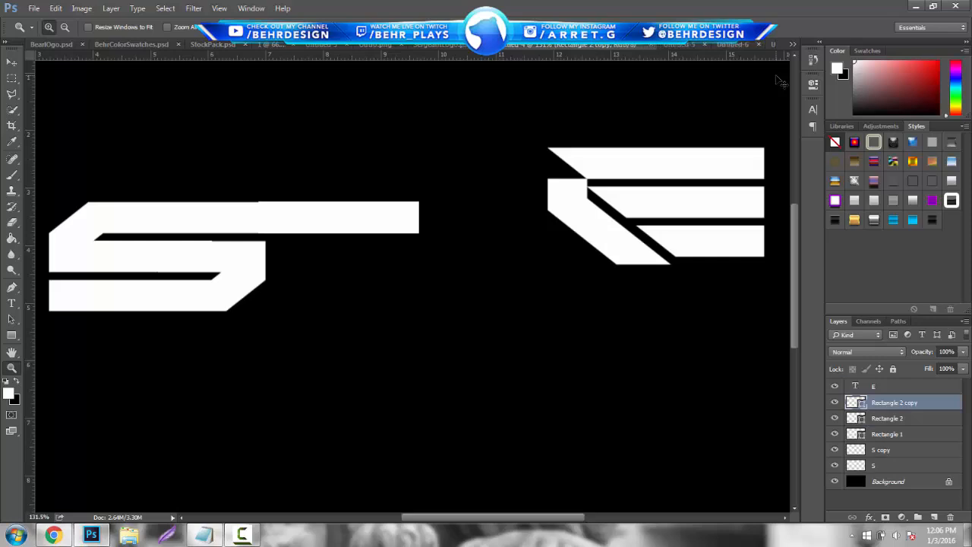
key(v)
drag(378, 219, 318, 299)
key(ctrl+z)
Step: Duplicate the bottom extension rectangle twice and merge the three stacked rectangle layers into one
key(ctrl+j)
key(ctrl+j)
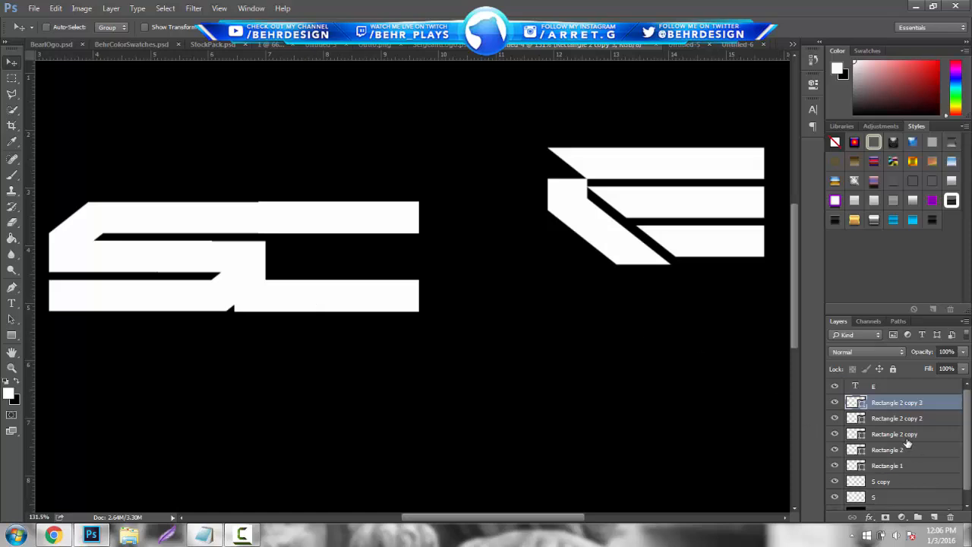
shift+click(886, 434)
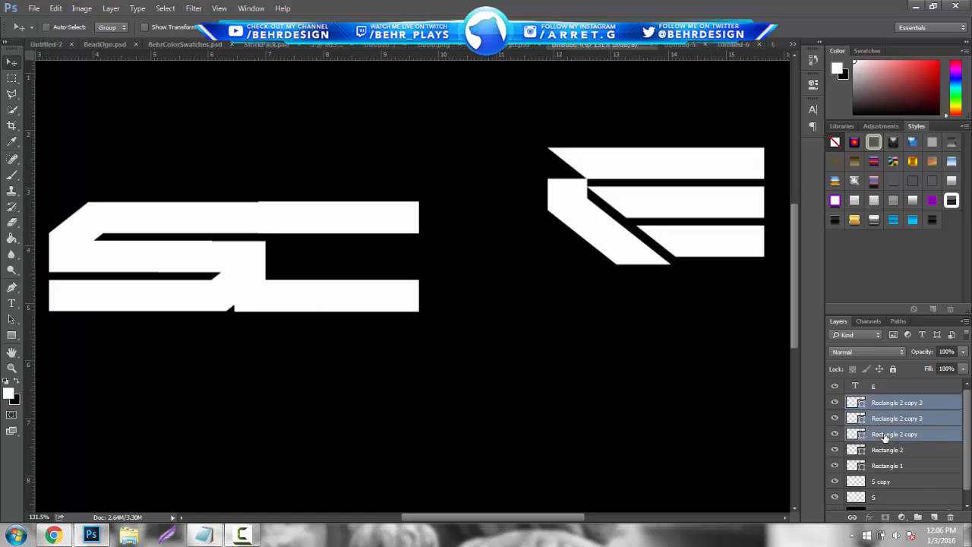
right_click(885, 433)
click(807, 377)
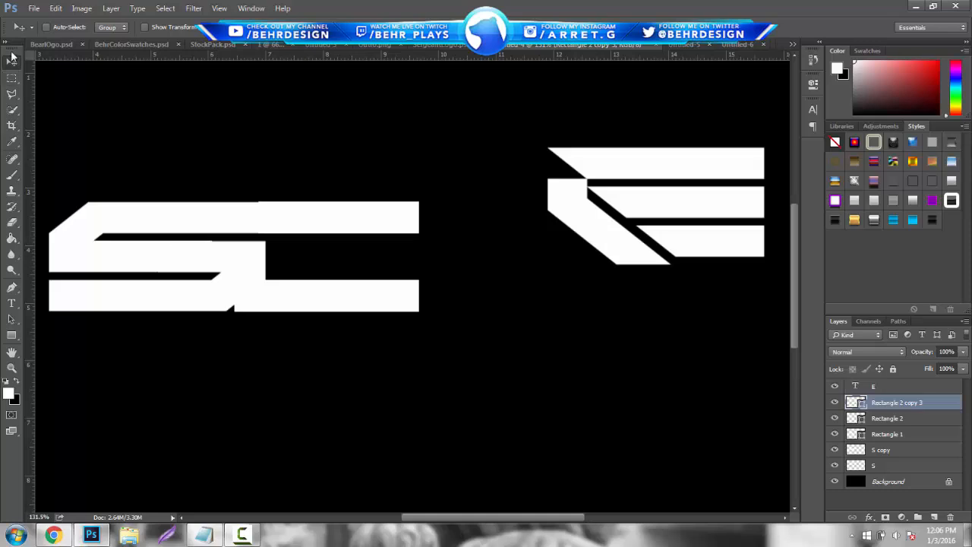
Step: Rasterize the merged bottom extension bar and cut its end diagonally, parallel to the S's slanted lower corner
click(12, 94)
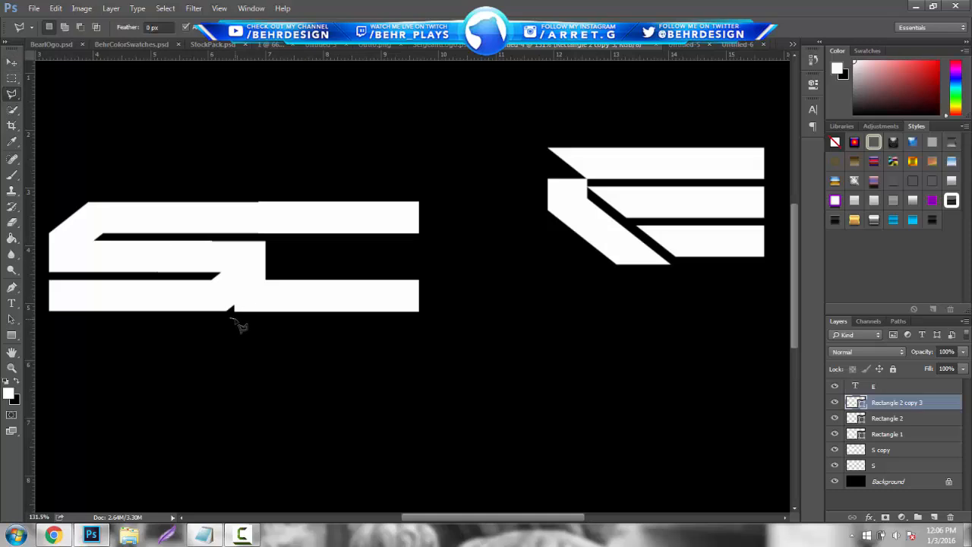
click(231, 315)
click(305, 243)
double_click(183, 281)
right_click(885, 404)
click(796, 172)
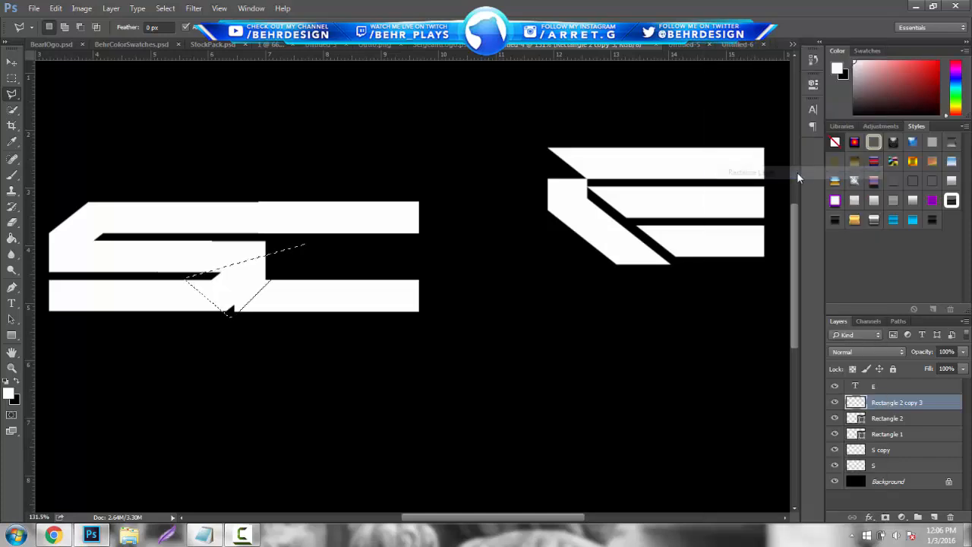
scroll(797, 171, up, 10)
drag(792, 156, 784, 286)
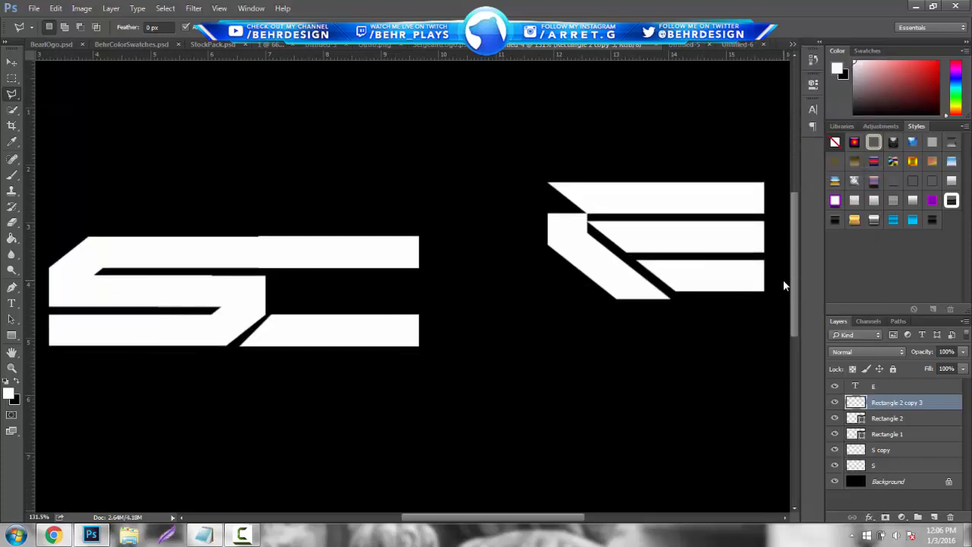
Step: Cut another thin diagonal sliver from the bottom extension bar to widen its gap beside the S
click(236, 348)
click(306, 292)
double_click(213, 310)
key(Delete)
key(ctrl+d)
Step: Duplicate the rectangle in the S's middle bar and place the copy between the two extension bars as the E's middle bar
click(836, 433)
click(835, 434)
click(874, 434)
key(ctrl+j)
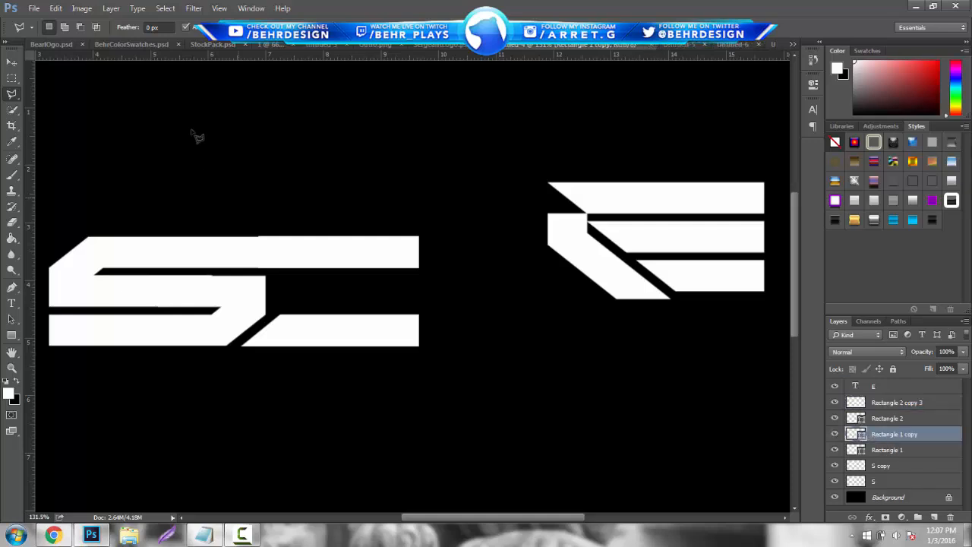
click(9, 61)
drag(220, 279, 420, 289)
key(ctrl+t)
key(Return)
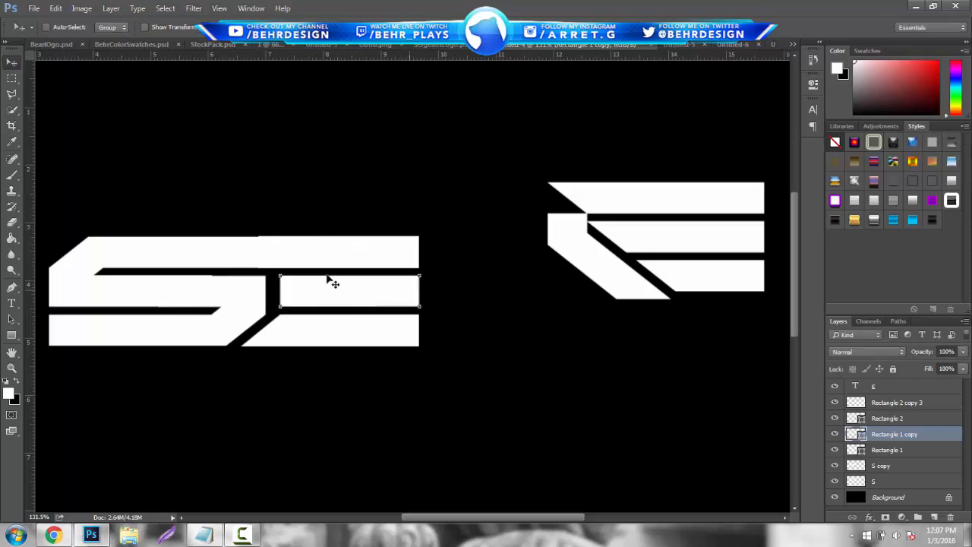
Step: Stretch the E's middle bar slightly toward the S to narrow the vertical gap between them
key(ctrl+t)
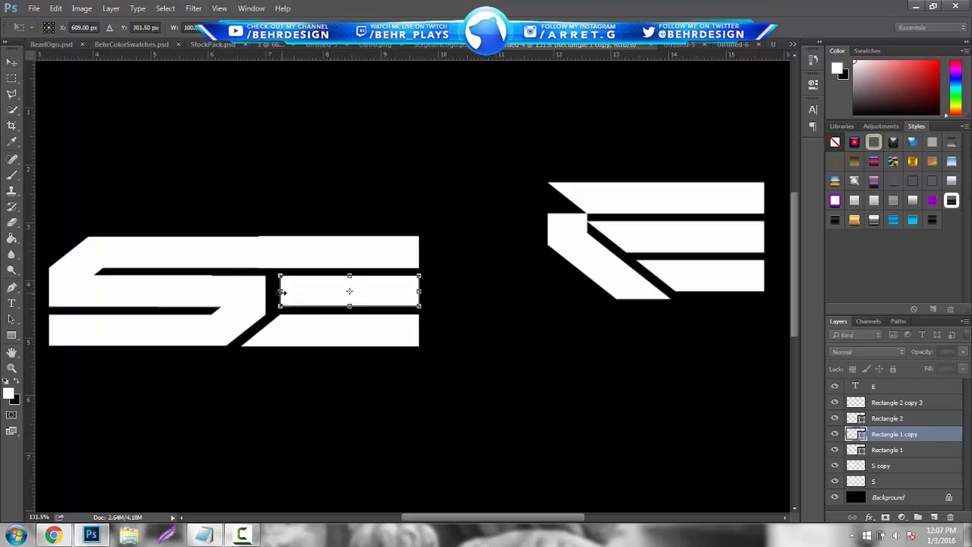
drag(282, 291, 279, 293)
key(Return)
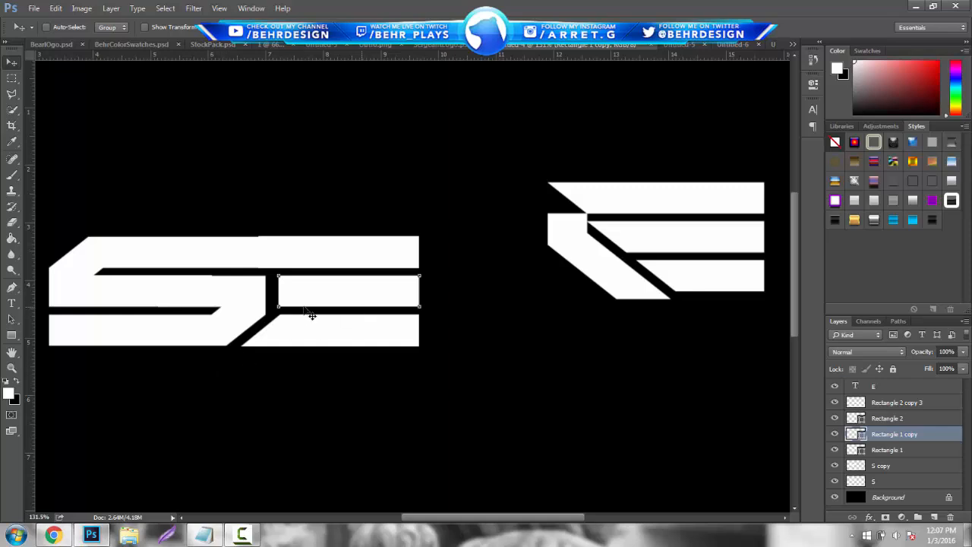
key(ctrl+t)
key(Return)
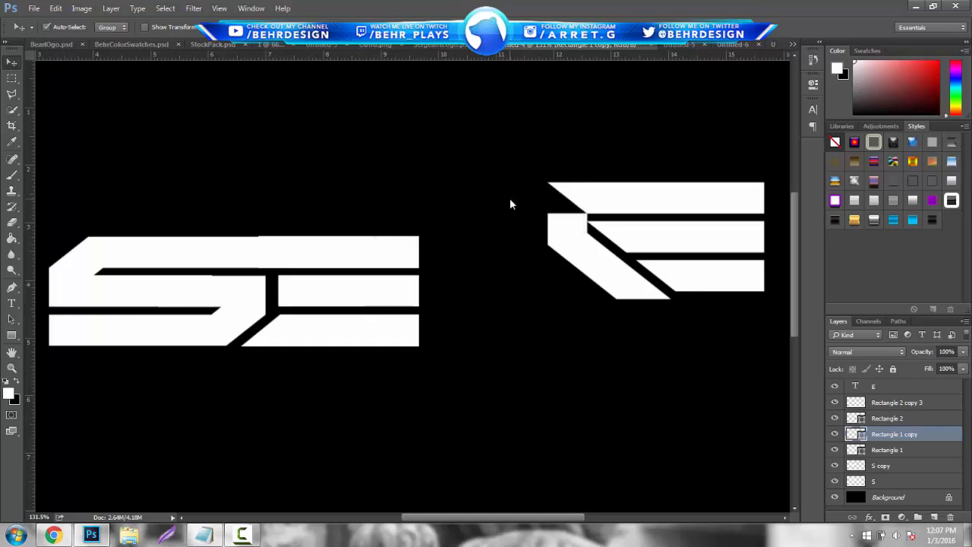
key(ctrl+t)
drag(276, 290, 275, 288)
key(Return)
Step: Add the letter X as Critical Mass LDR text and move it to the empty area below the two letter groups
click(14, 303)
click(211, 419)
text(X)
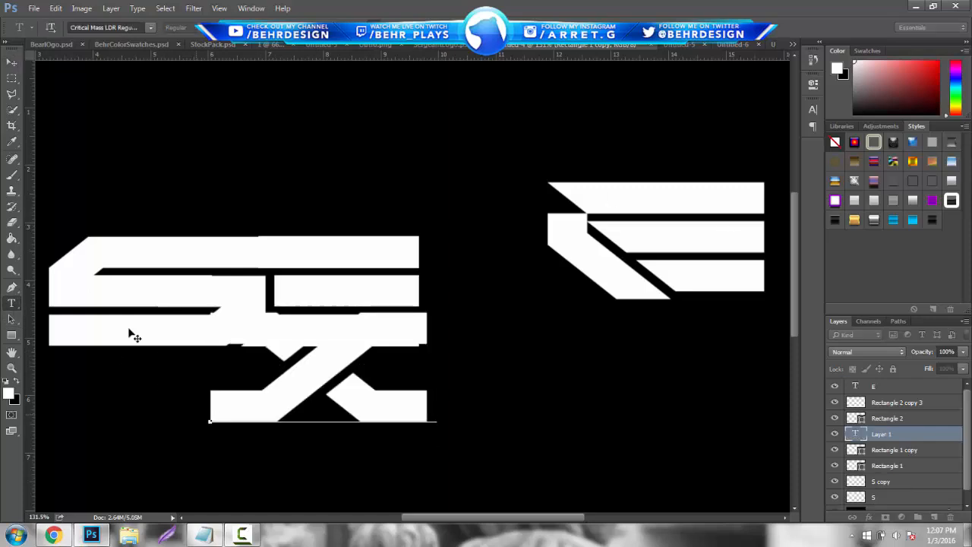
click(12, 63)
drag(352, 356, 535, 462)
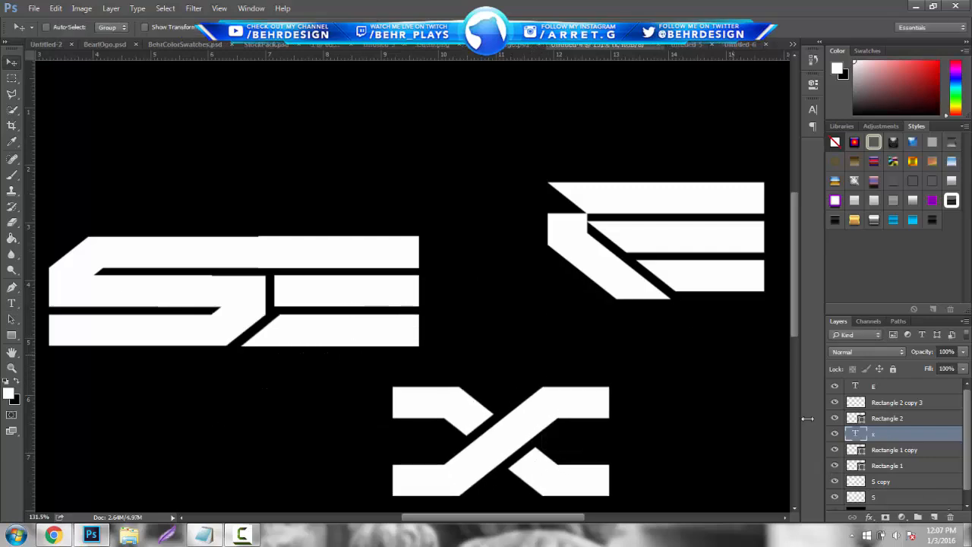
Step: Hide the reference E layer, then move and slightly enlarge the X so its arms join the top and bottom bars
click(833, 388)
drag(531, 419, 537, 271)
click(12, 370)
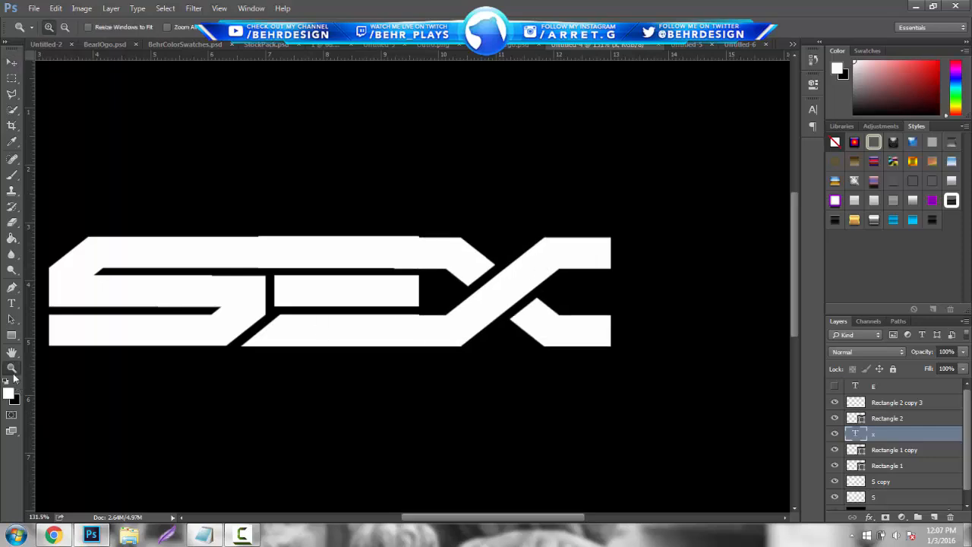
click(499, 295)
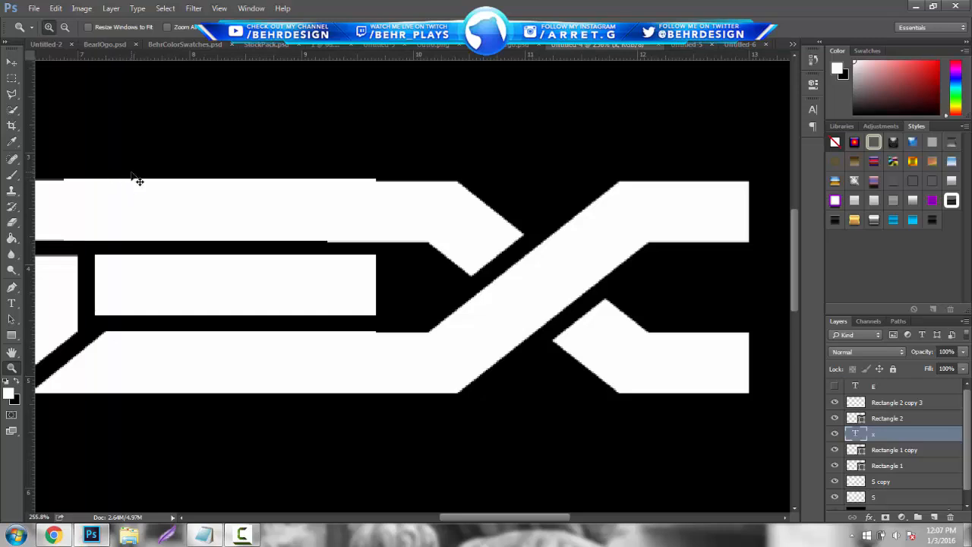
key(ctrl+t)
drag(327, 167, 321, 164)
key(Return)
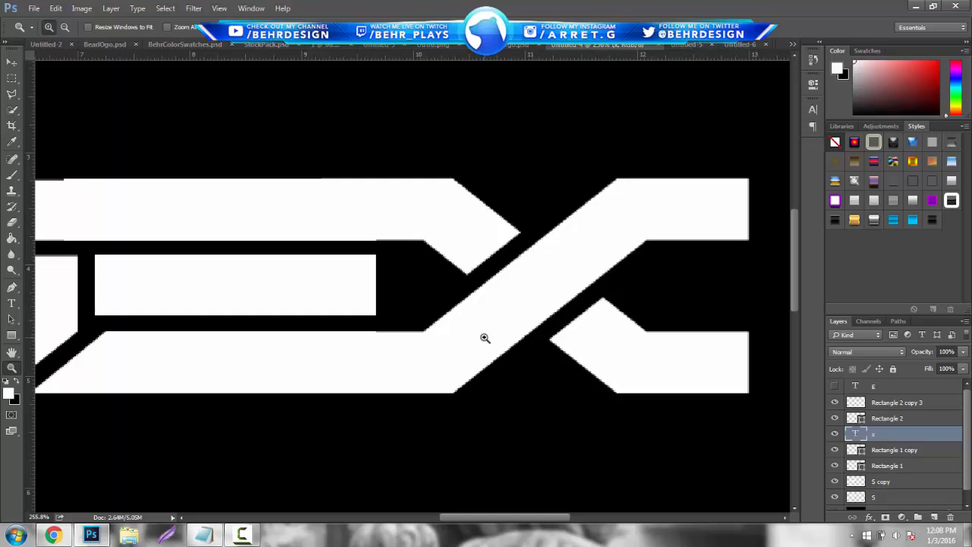
Step: Duplicate the E's middle bar and shift the copy horizontally to extend the bar into the X
click(836, 451)
click(835, 450)
click(889, 463)
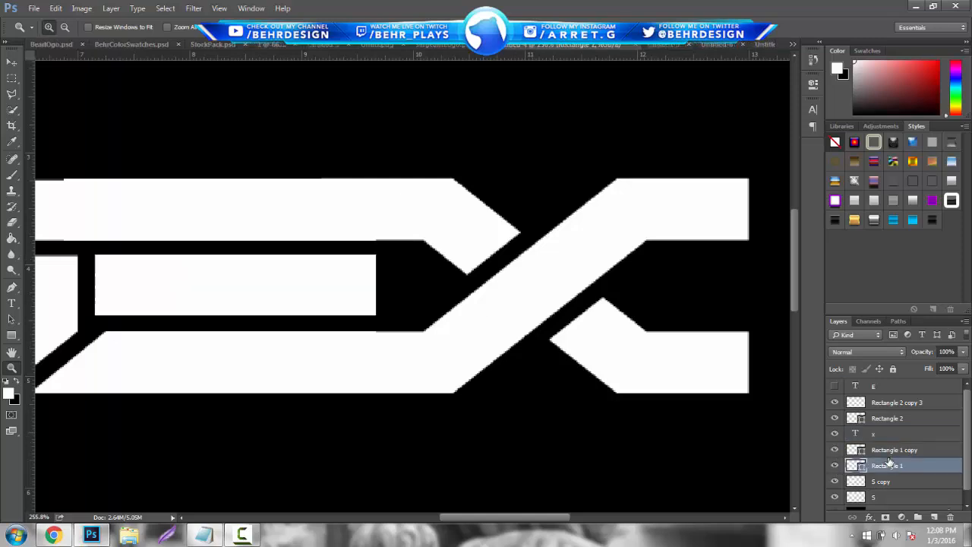
click(902, 451)
key(ctrl+j)
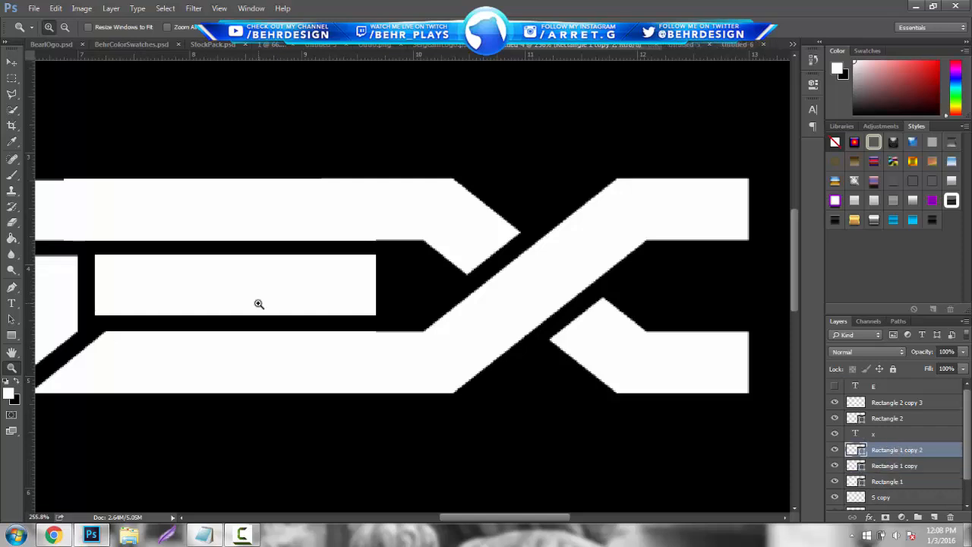
click(12, 63)
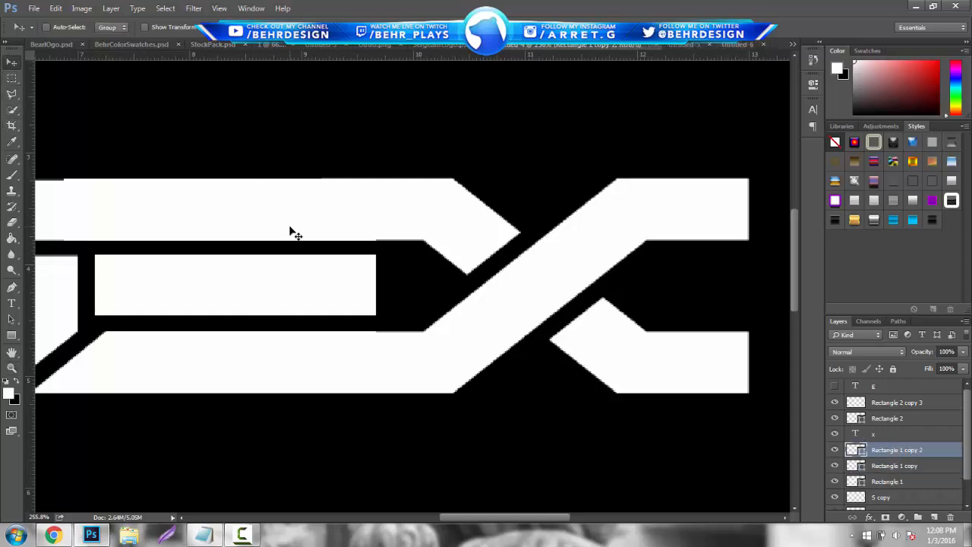
drag(292, 233, 391, 232)
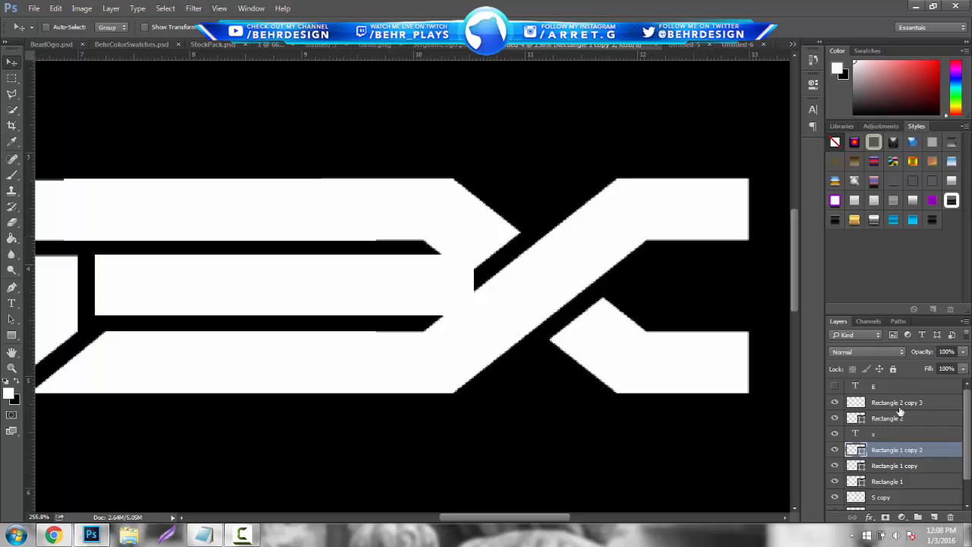
Step: Rasterize the middle bar's extension and cut its end diagonally, leaving an even gap along the X's long stroke
right_click(893, 454)
click(744, 173)
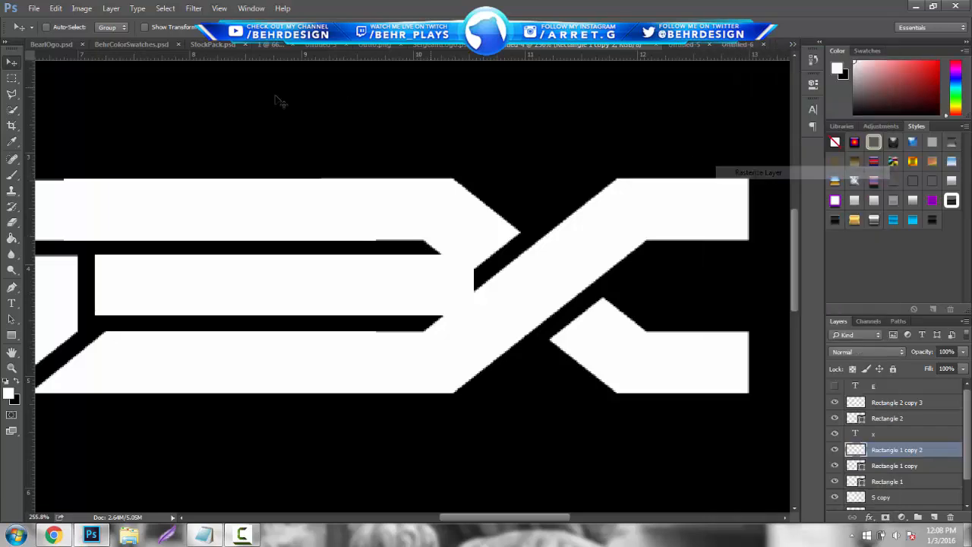
click(11, 93)
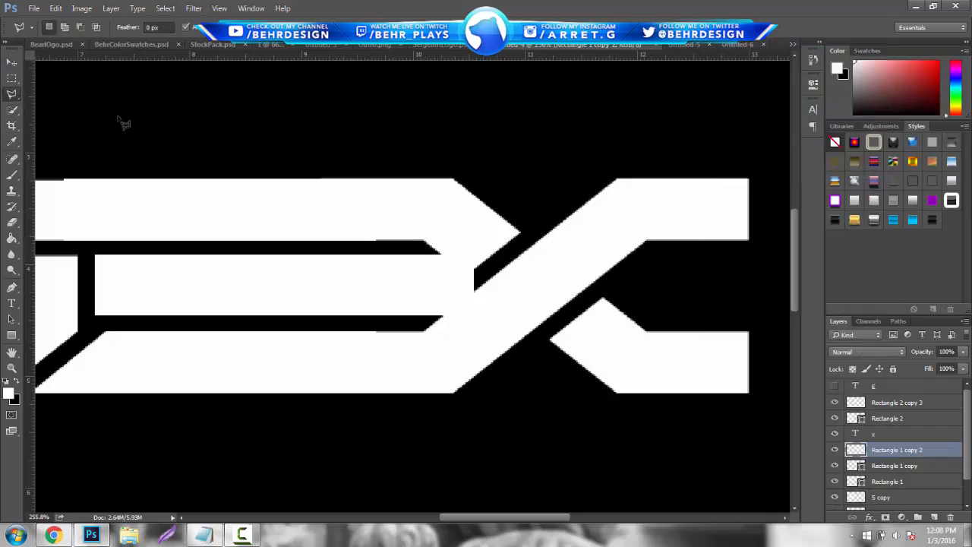
click(521, 233)
click(376, 347)
click(510, 351)
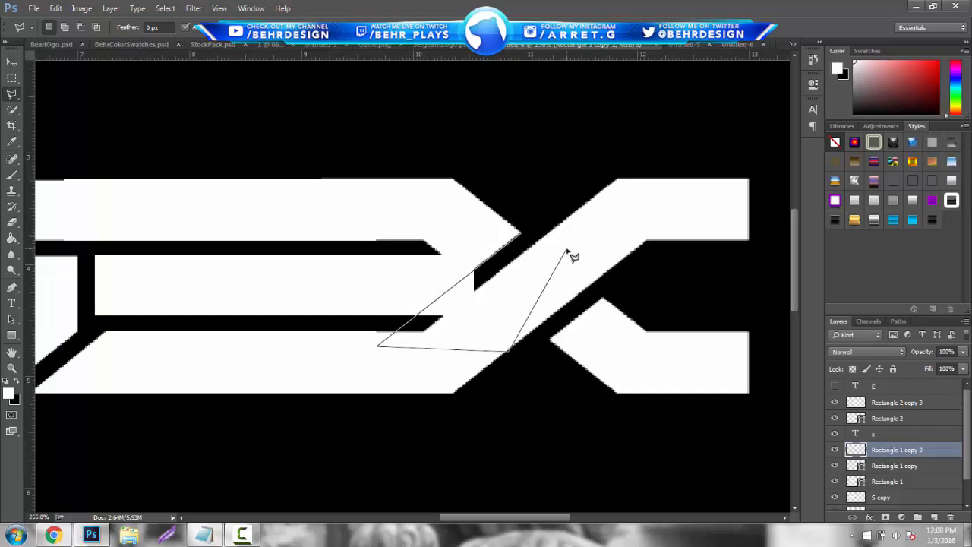
double_click(568, 249)
key(Delete)
key(ctrl+d)
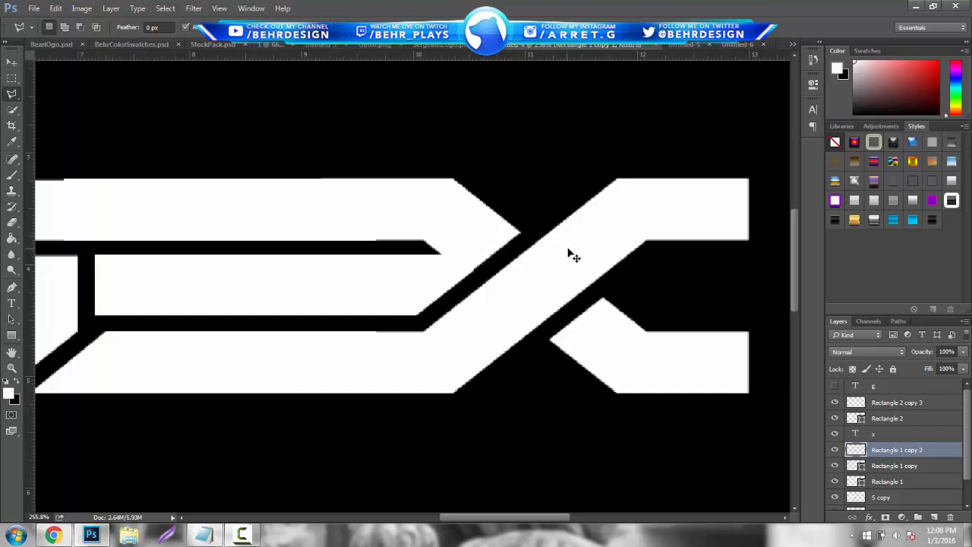
Step: Cut the upper corner of the middle bar's end diagonally along the X's upper arm, trimming it twice for an even gap
click(404, 240)
click(531, 342)
double_click(430, 187)
key(Delete)
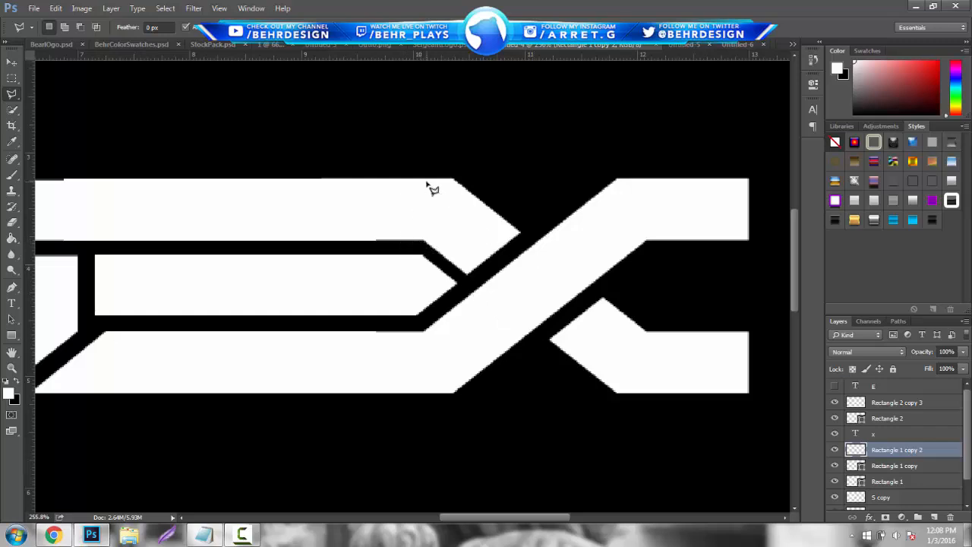
key(ctrl+d)
click(407, 245)
click(524, 339)
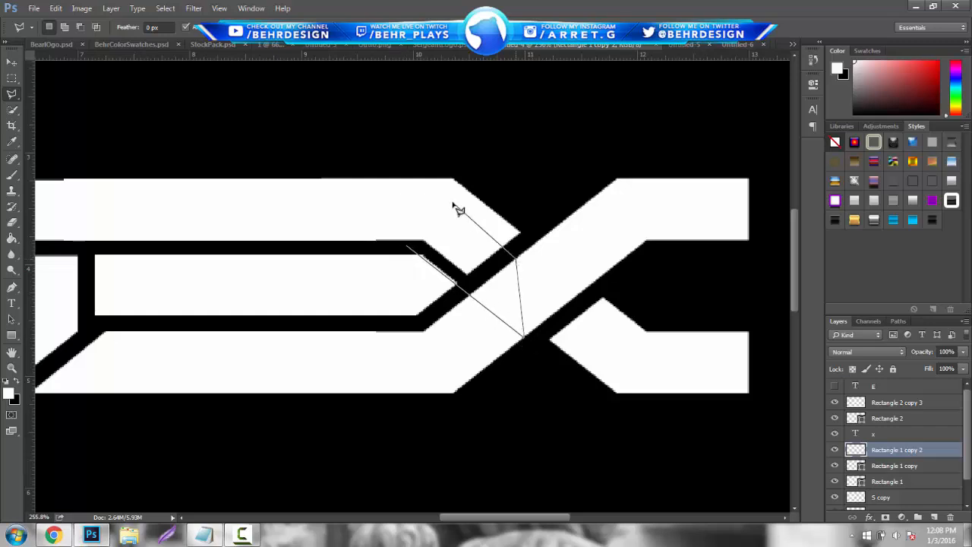
key(Escape)
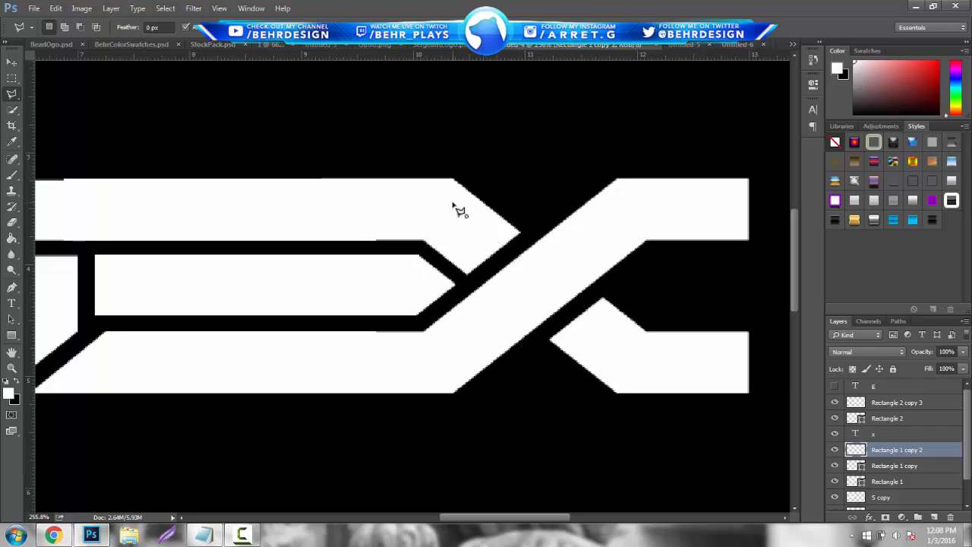
Step: Merge all the visible lettering layers, from the bottom extension bar down to the S, into one layer
click(12, 367)
drag(310, 317, 223, 326)
drag(386, 306, 494, 285)
drag(322, 244, 303, 233)
drag(369, 206, 375, 205)
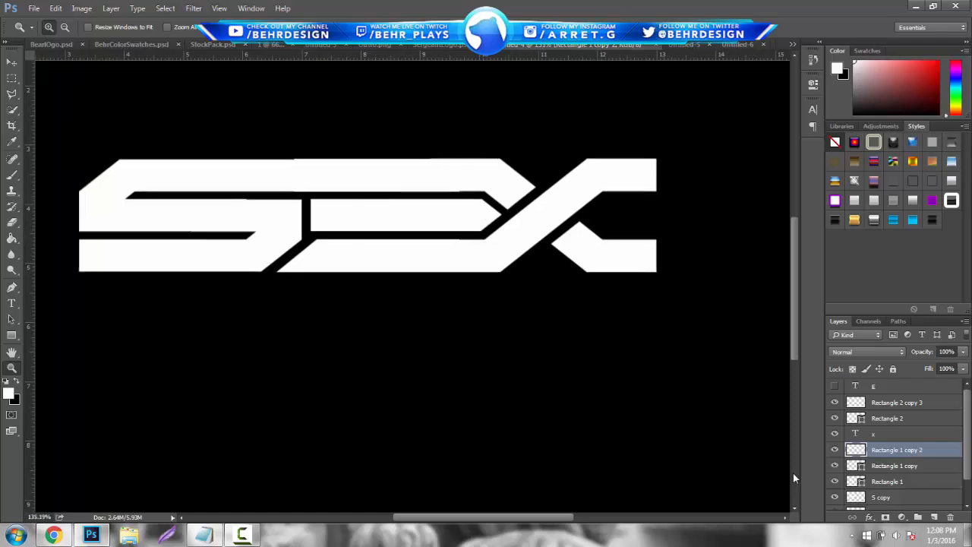
click(919, 404)
scroll(947, 502, down, 1)
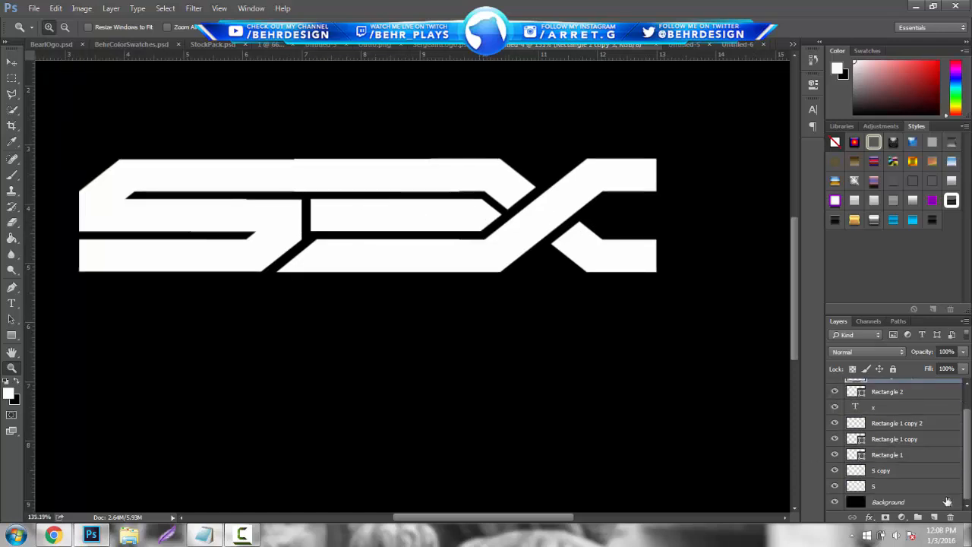
shift+click(906, 491)
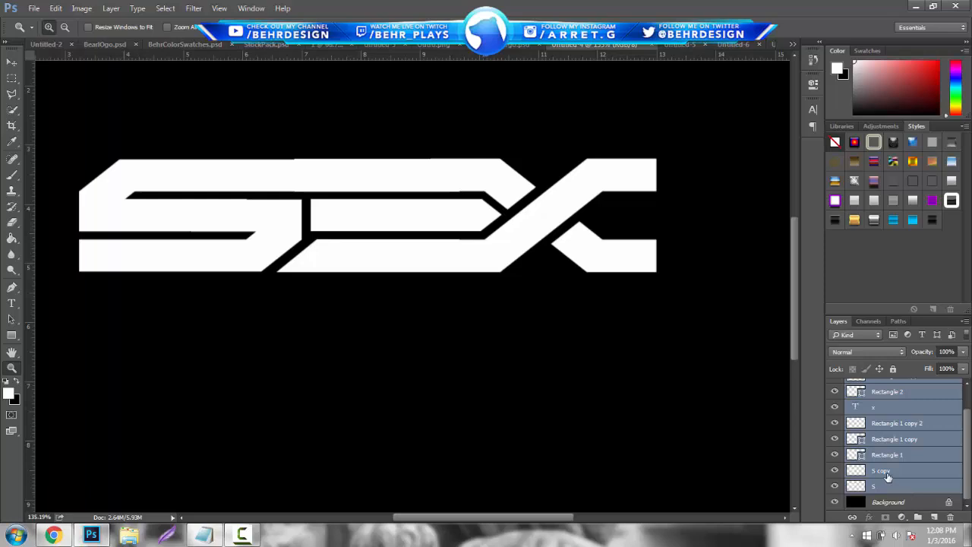
right_click(887, 476)
click(844, 376)
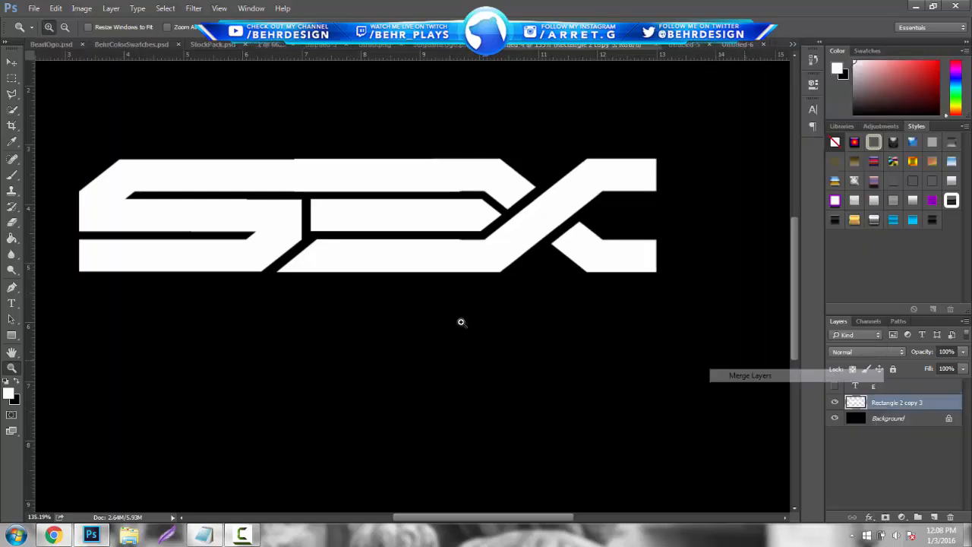
Step: Cut thin strips off the merged lettering's bottom and top edges to make both edges straight
click(11, 78)
drag(77, 367, 707, 272)
key(ctrl+x)
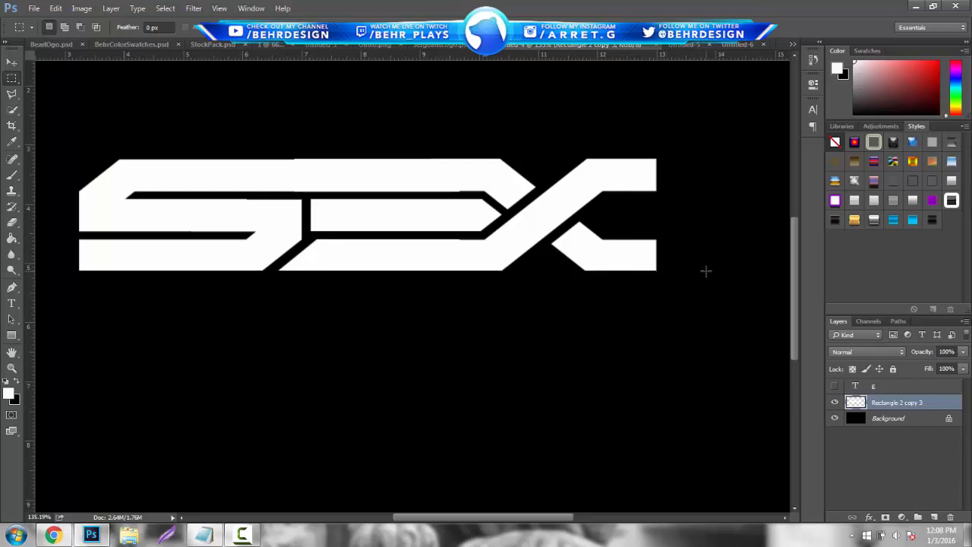
drag(672, 87, 48, 159)
key(ctrl+x)
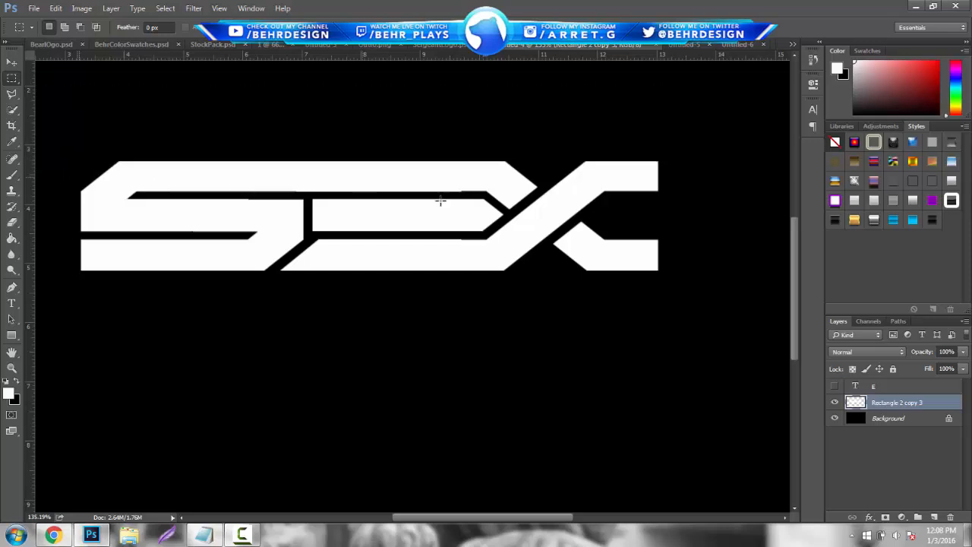
Step: Cut a thin strip along the upper gap, from the S's inner corner to the X, straightening the top bar's lower edge
click(12, 368)
drag(327, 200, 343, 200)
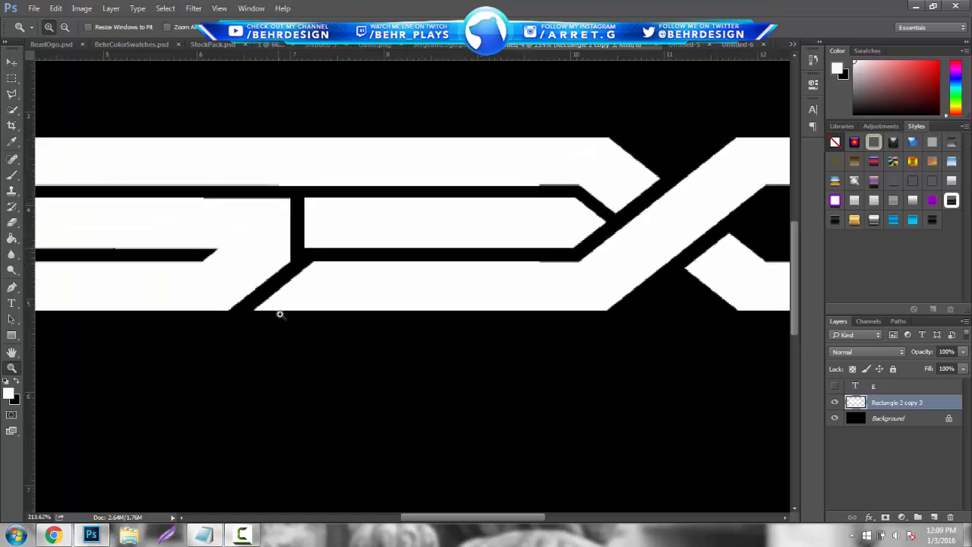
drag(400, 523, 381, 515)
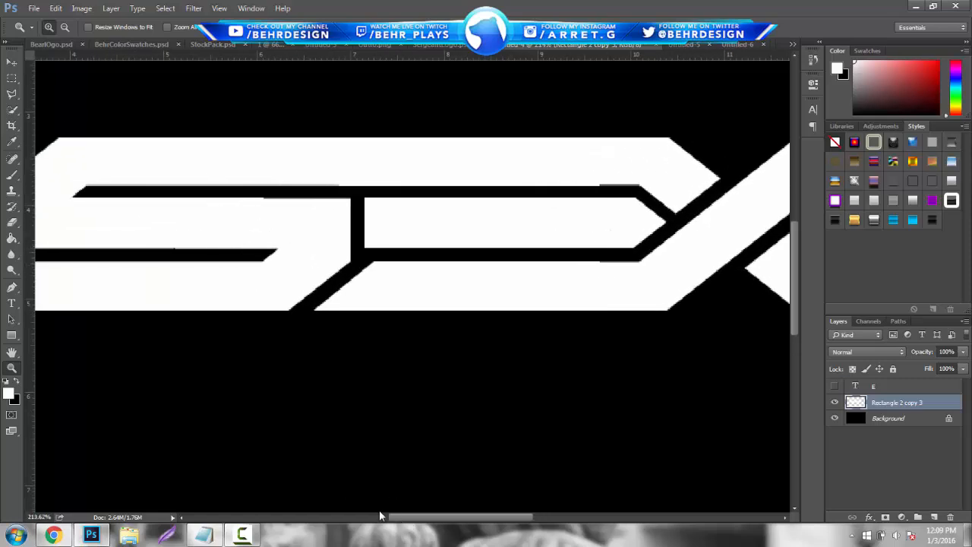
click(12, 94)
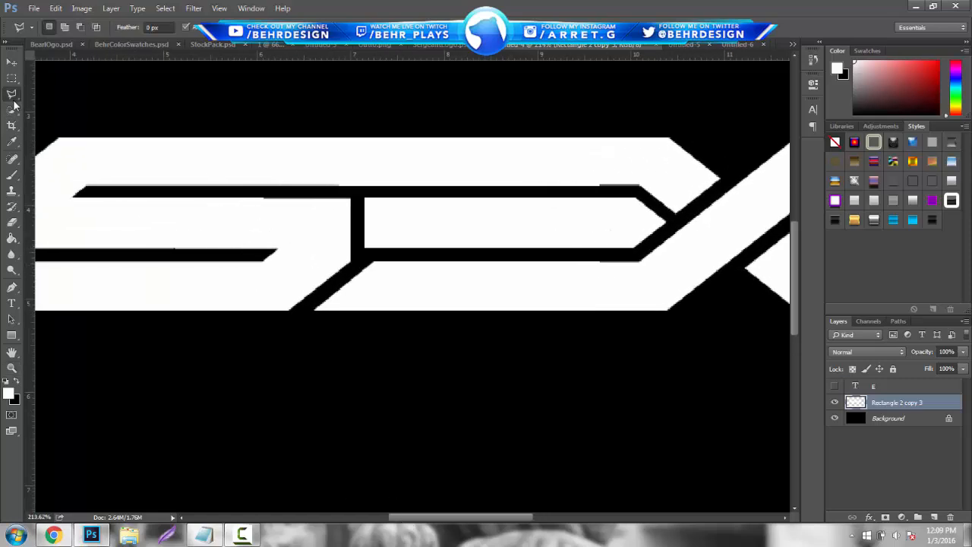
click(87, 184)
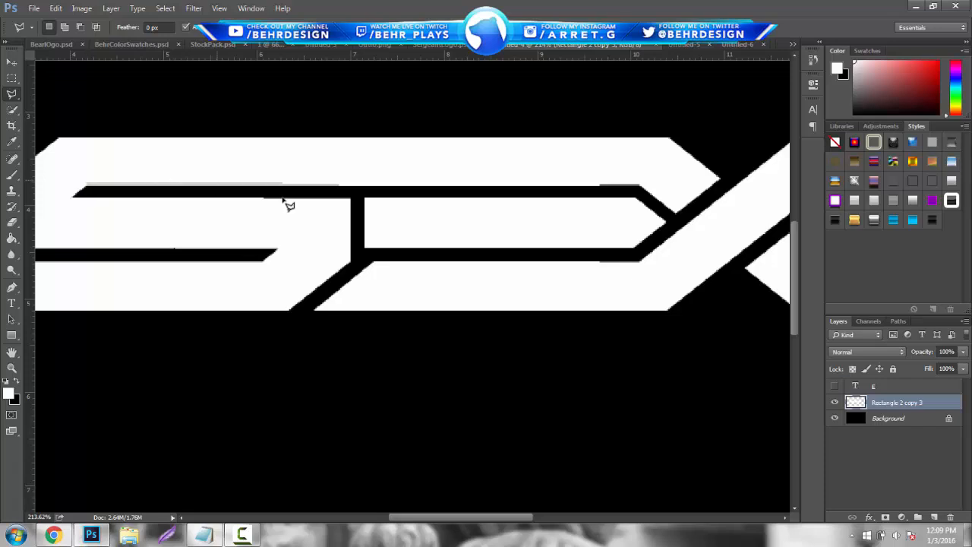
click(640, 186)
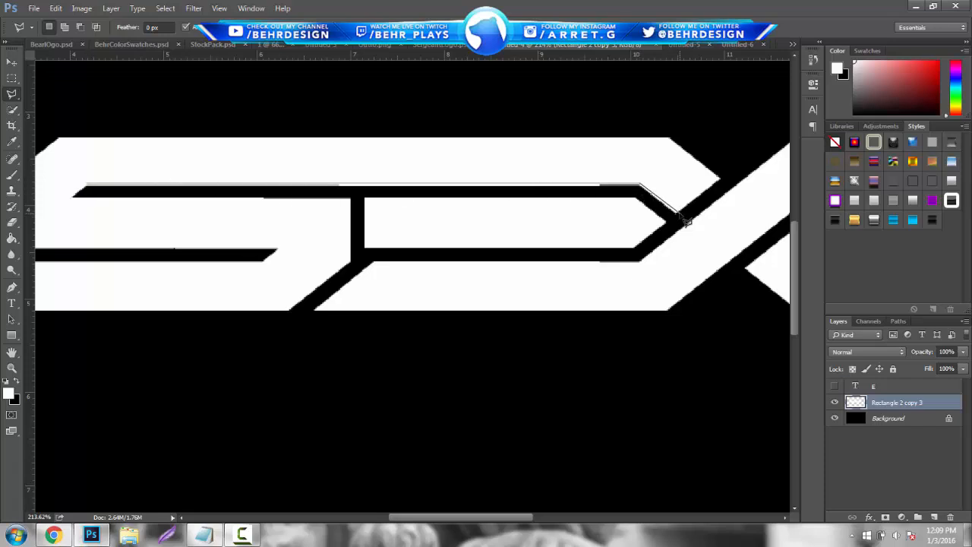
click(677, 215)
click(638, 199)
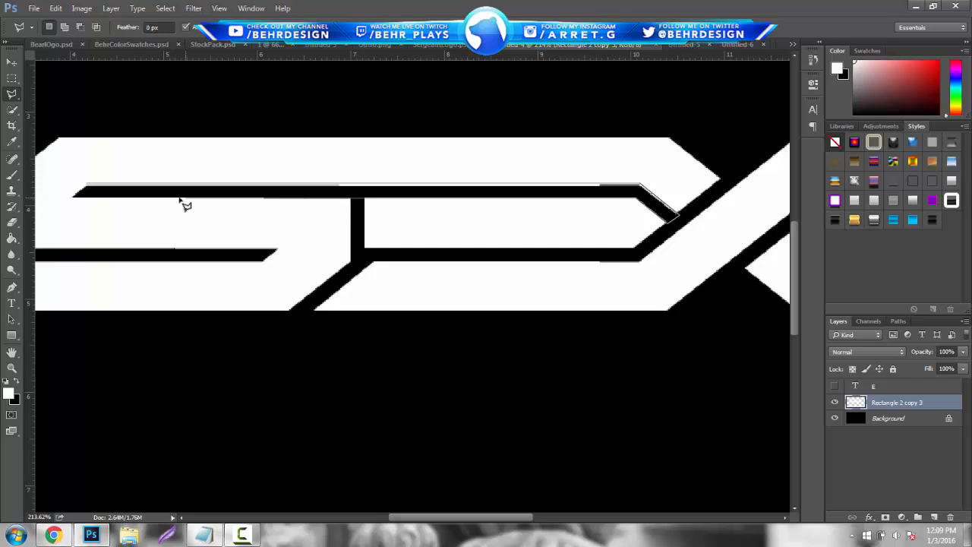
click(73, 196)
click(87, 186)
key(Delete)
key(ctrl+d)
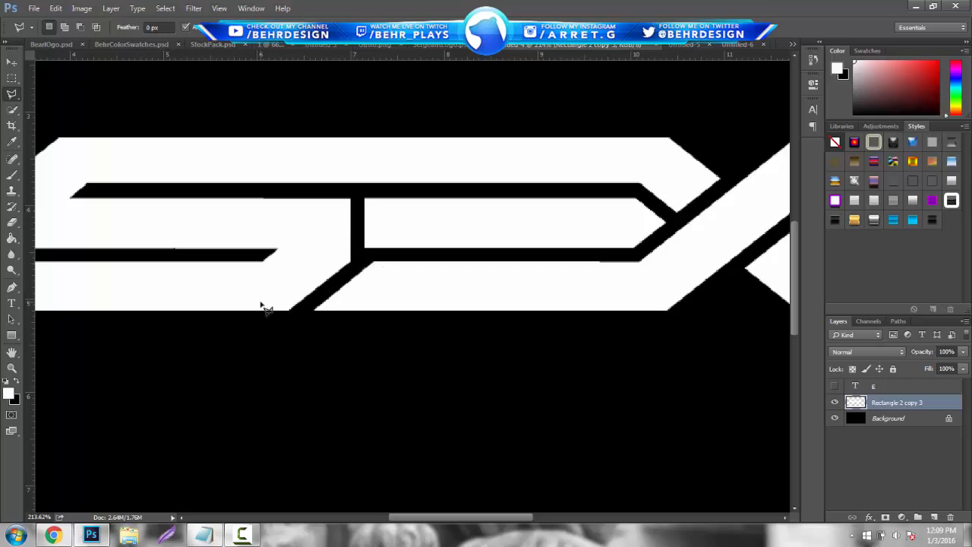
Step: Cut a thin strip along the lower bar's upper edge and up the X's long stroke to clean both edges
click(367, 263)
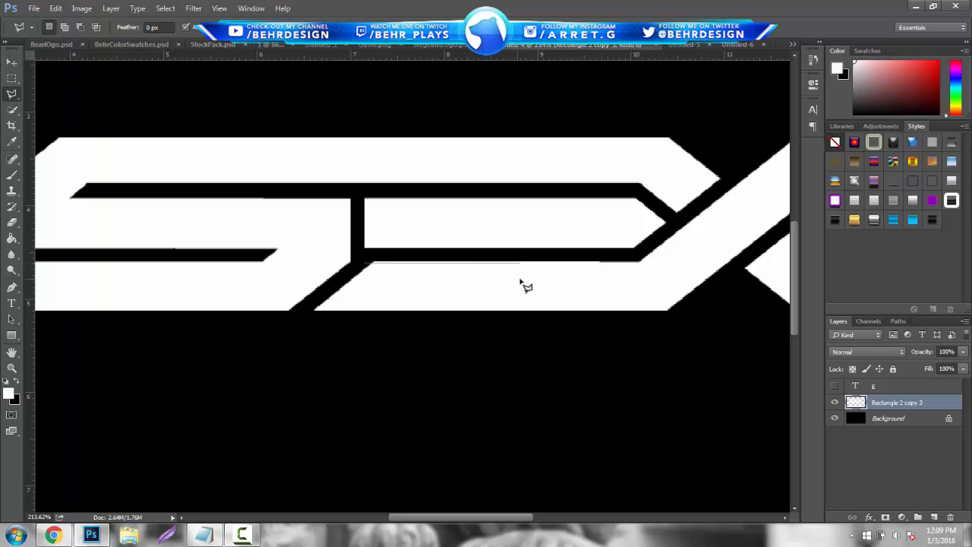
click(640, 264)
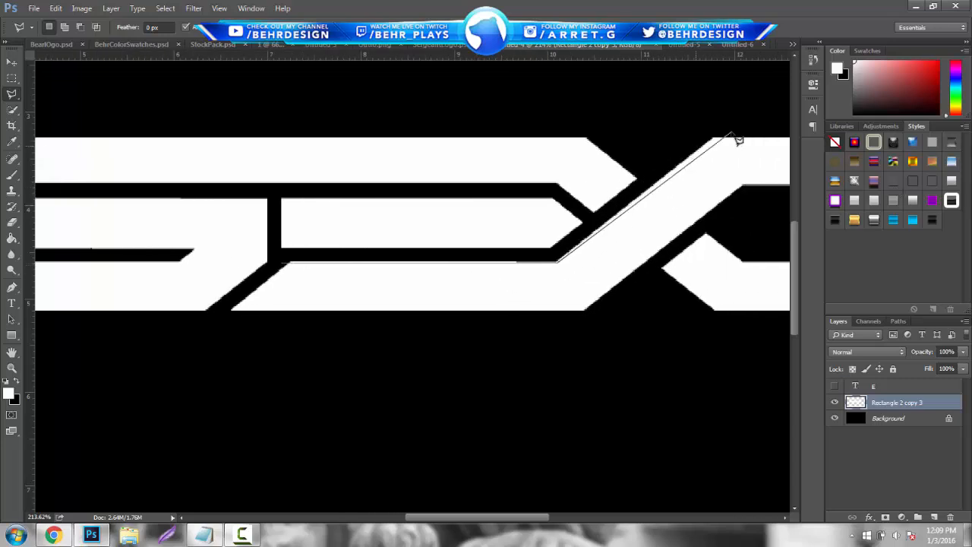
click(728, 127)
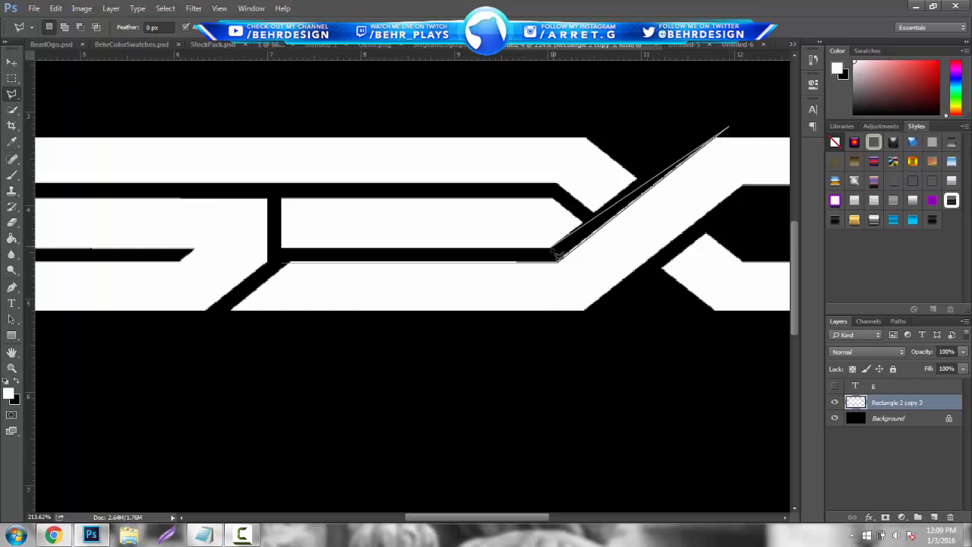
click(557, 258)
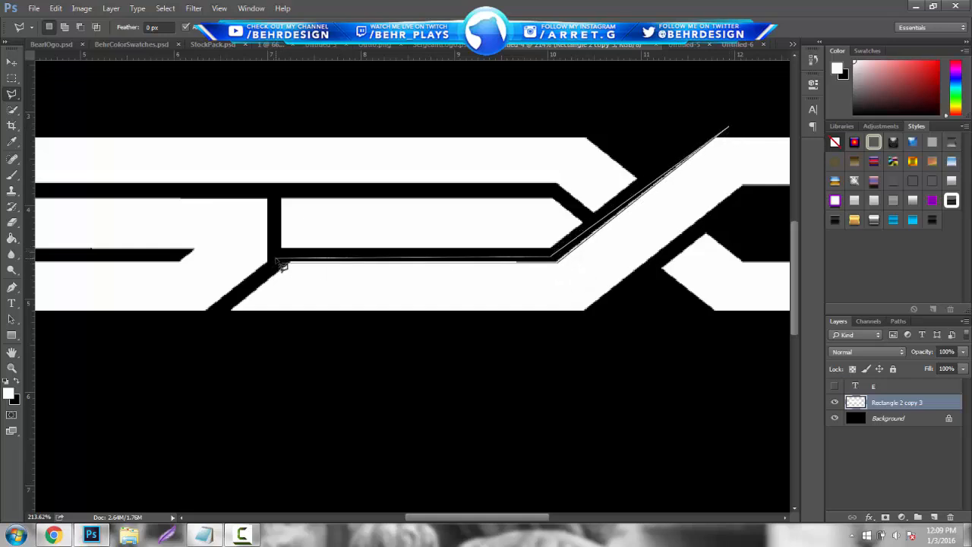
click(277, 261)
key(Delete)
key(ctrl+d)
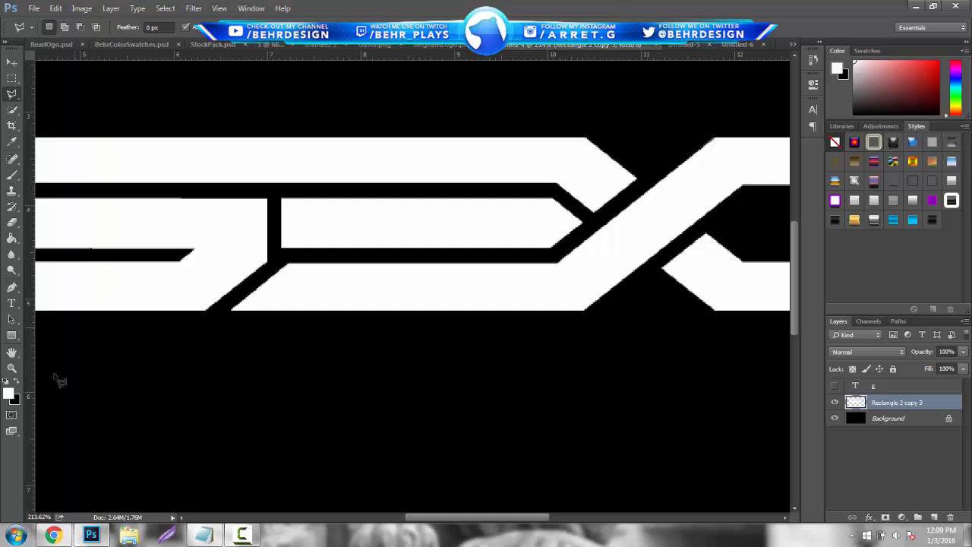
Step: Move the finished lettering sideways so that it sits roughly centred across the canvas
click(6, 367)
drag(496, 219, 380, 220)
drag(419, 312, 524, 303)
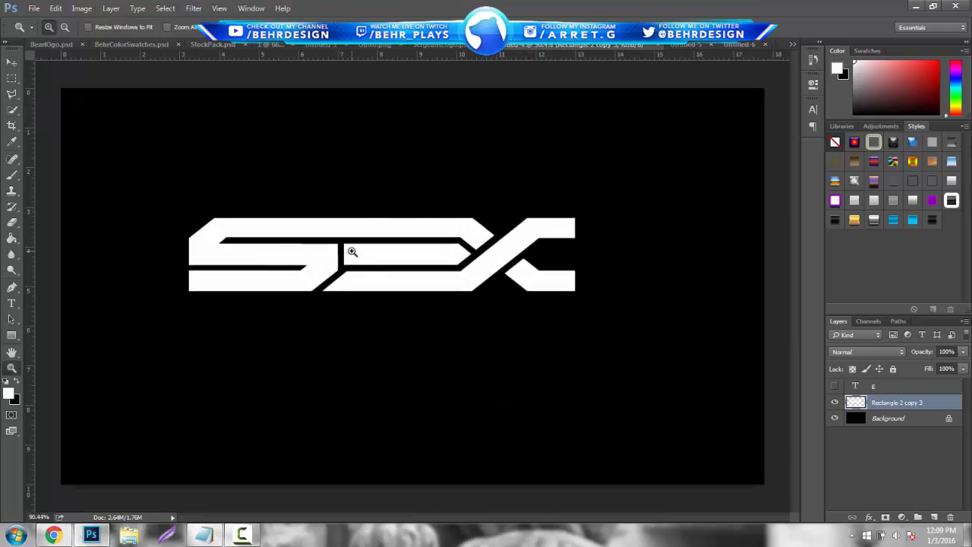
click(12, 62)
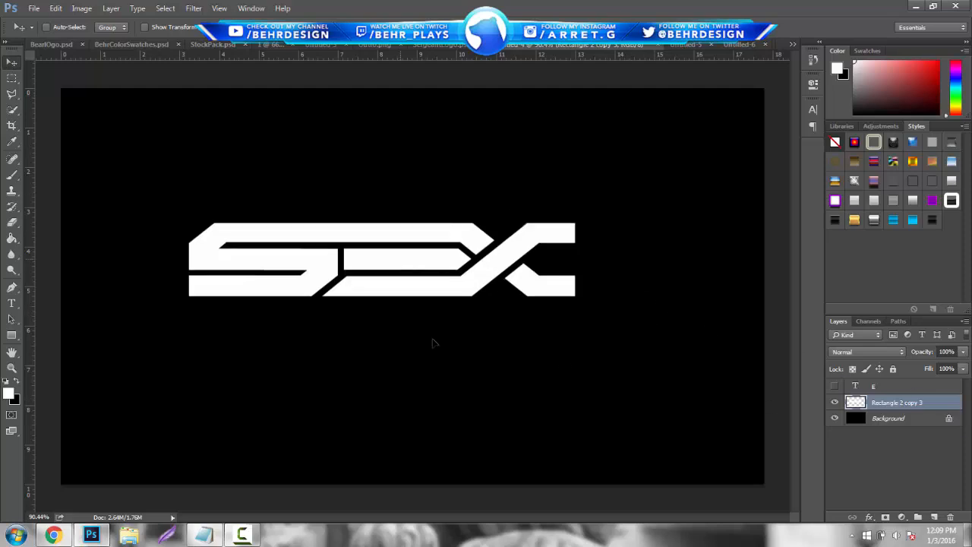
drag(395, 228, 438, 242)
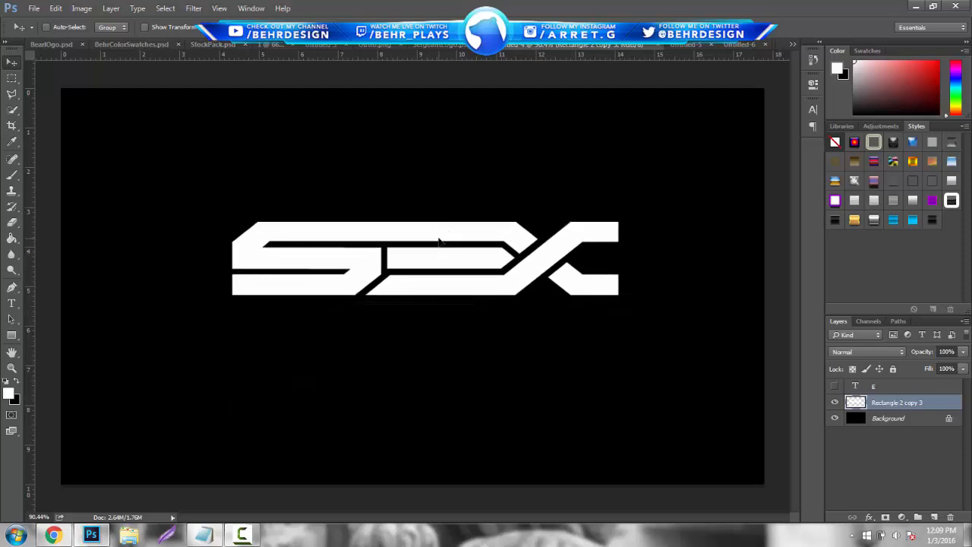
Step: Add a black 8 px stroke to the lettering layer, positioned outside
right_click(918, 406)
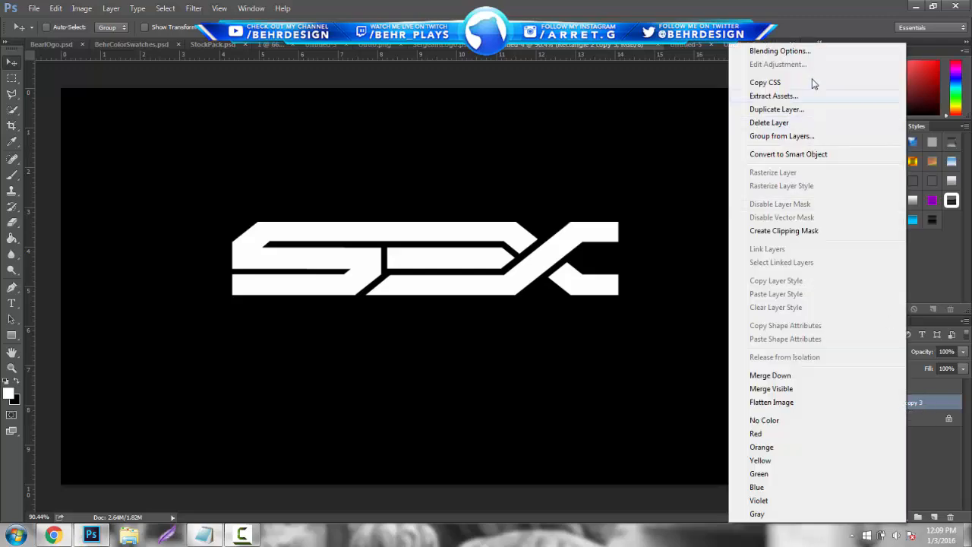
click(814, 52)
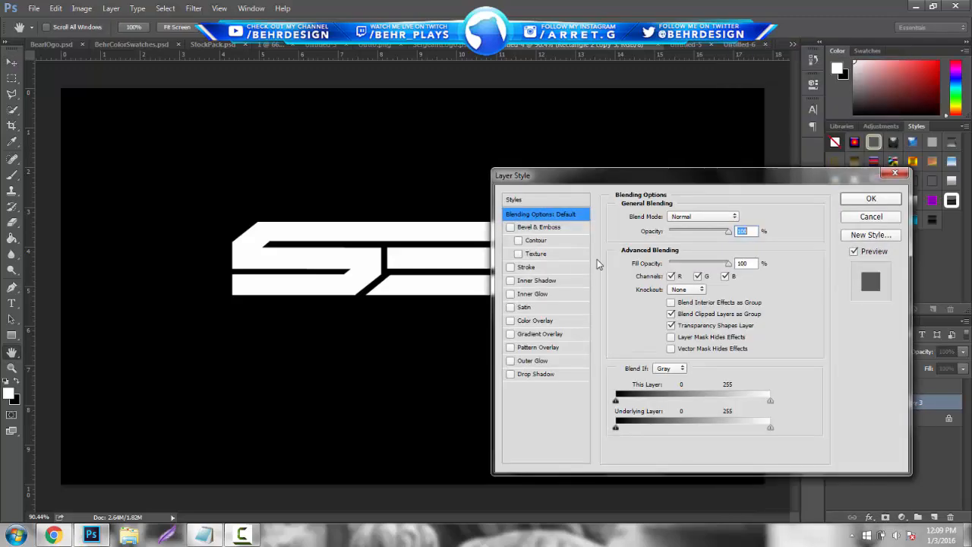
click(523, 273)
click(691, 232)
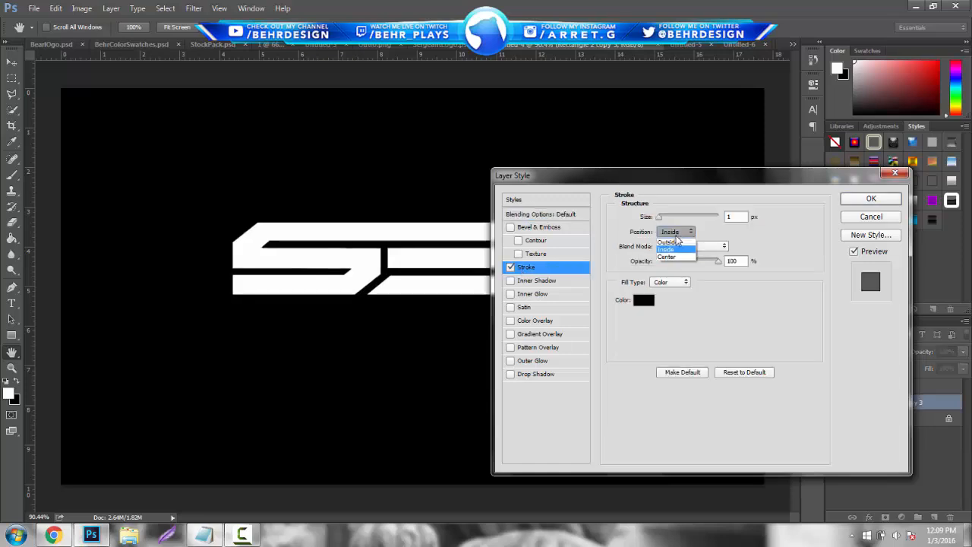
click(678, 232)
text(8)
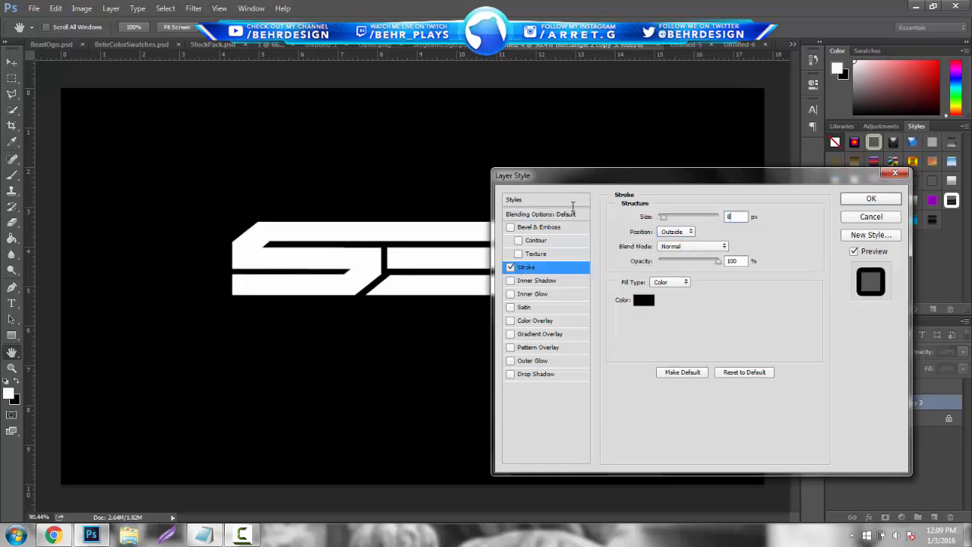
Step: Add an outer glow to the lettering layer and set its colour to orange ff9600
click(531, 360)
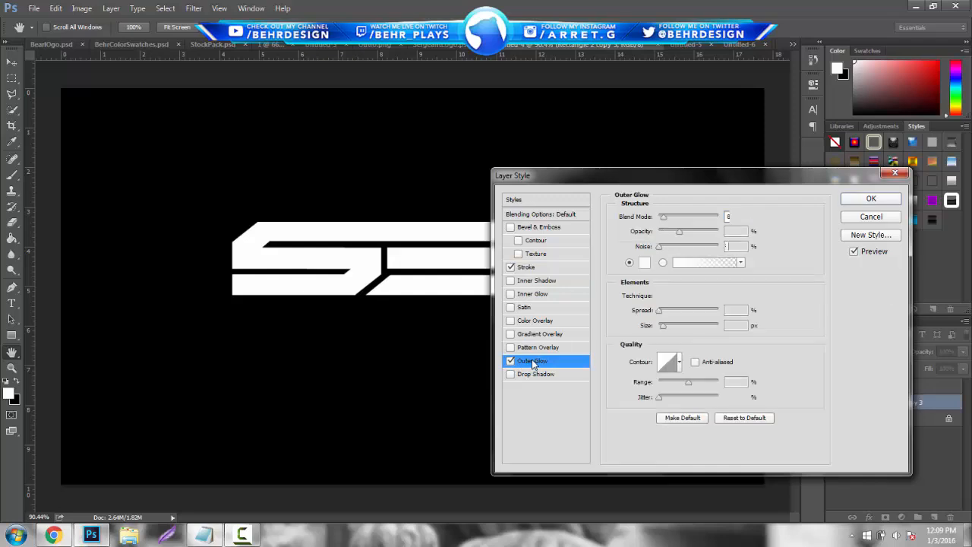
click(641, 261)
click(634, 193)
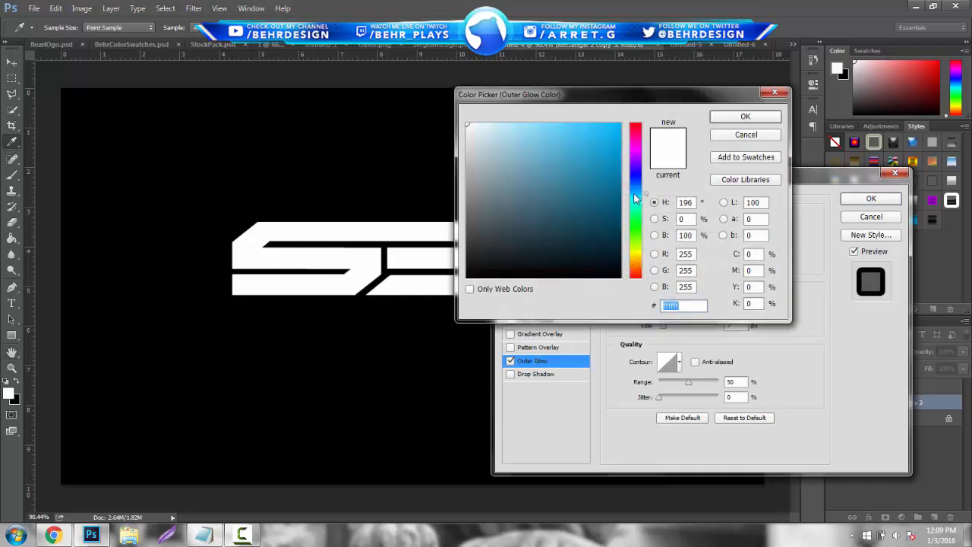
mouse_move(619, 124)
mouse_down()
mouse_move(633, 243)
mouse_move(675, 82)
mouse_up()
click(635, 261)
drag(641, 271, 637, 267)
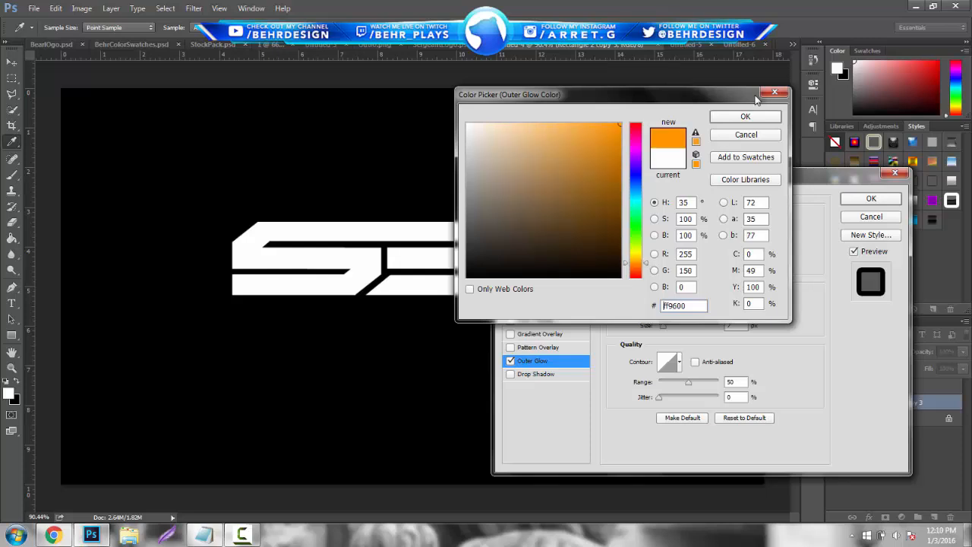
click(745, 116)
Step: Set the outer glow to Normal blending, 100% opacity, 100% spread and a size of 13 px, and apply the layer style
click(688, 217)
click(676, 218)
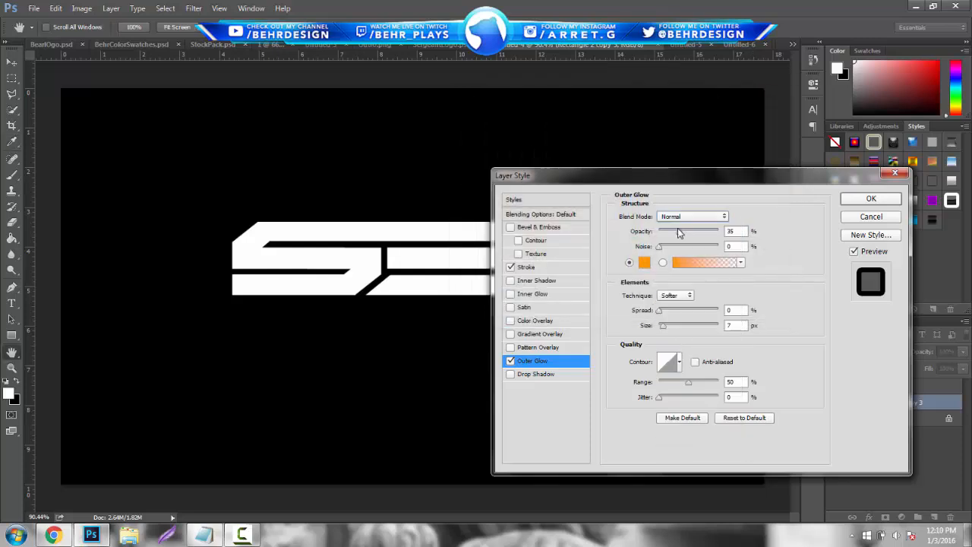
mouse_move(675, 327)
mouse_down()
mouse_move(728, 315)
mouse_move(666, 325)
mouse_up()
drag(679, 232, 746, 238)
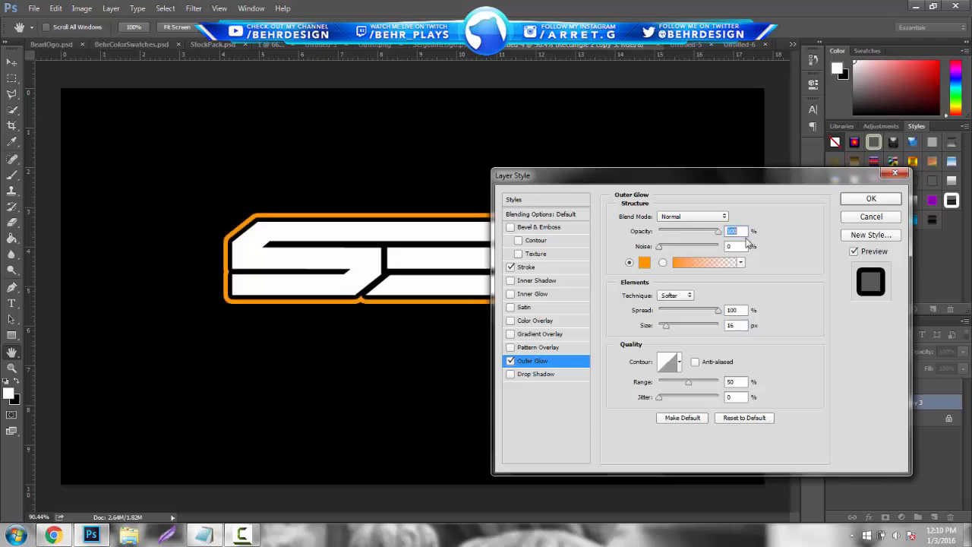
drag(663, 330, 666, 329)
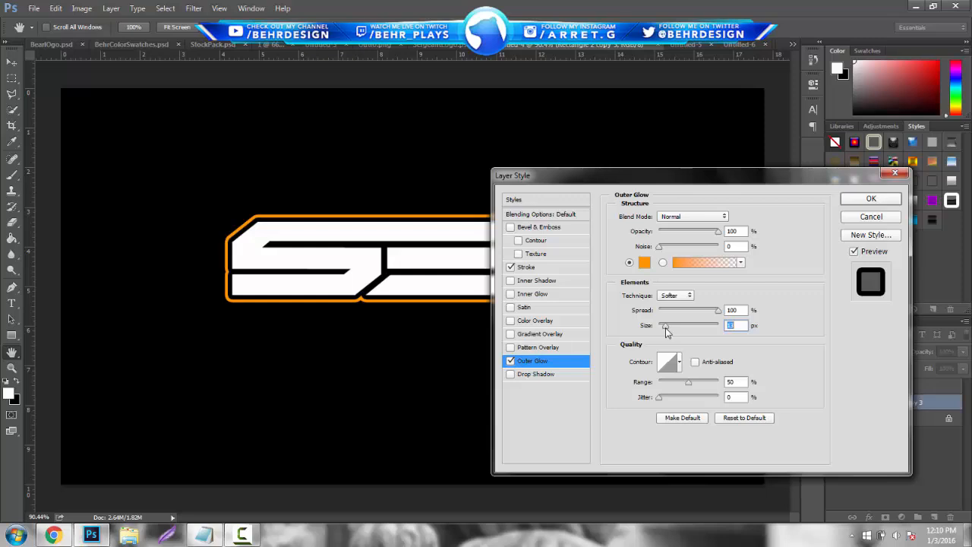
click(859, 200)
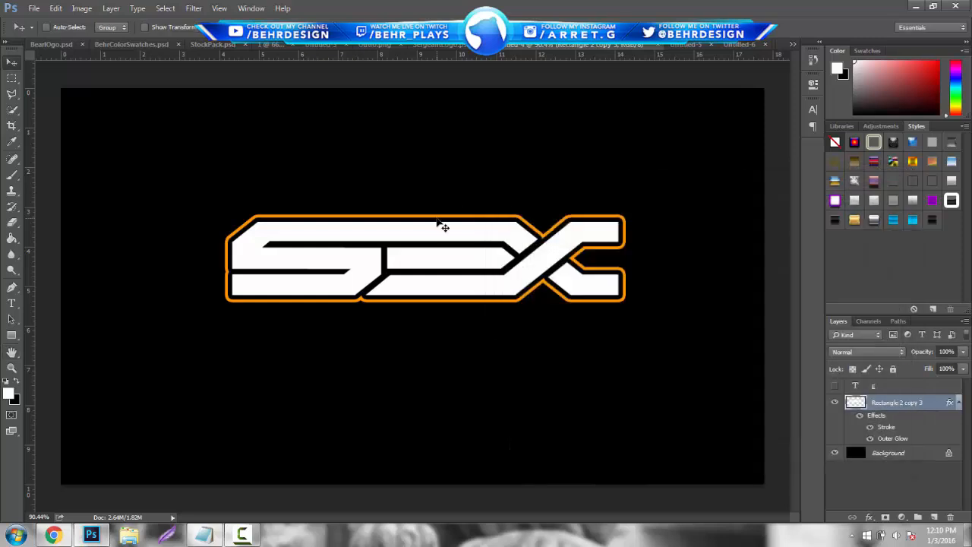
Step: Duplicate the outlined lettering so one copy sits below the other, and turn off the lower copy's outer glow
drag(416, 244, 423, 268)
key(ctrl+j)
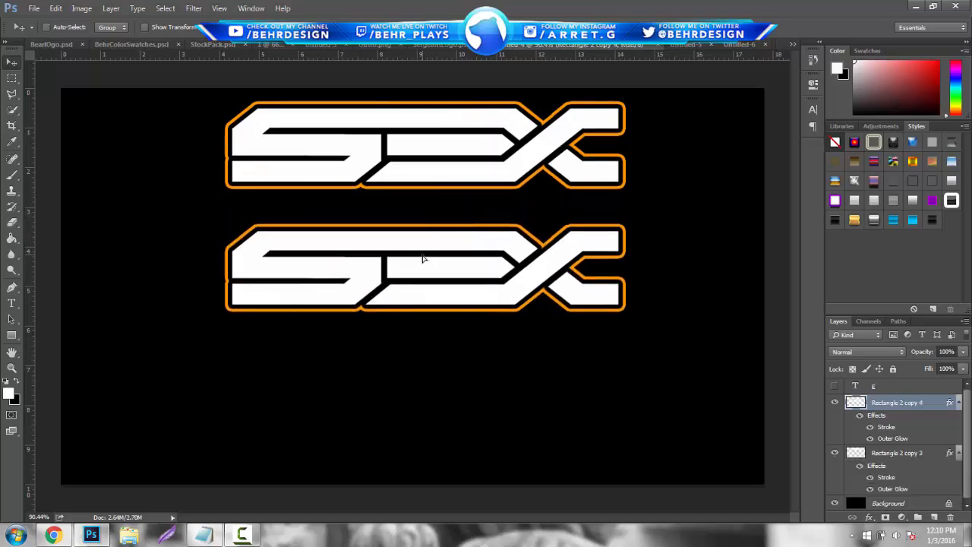
right_click(917, 400)
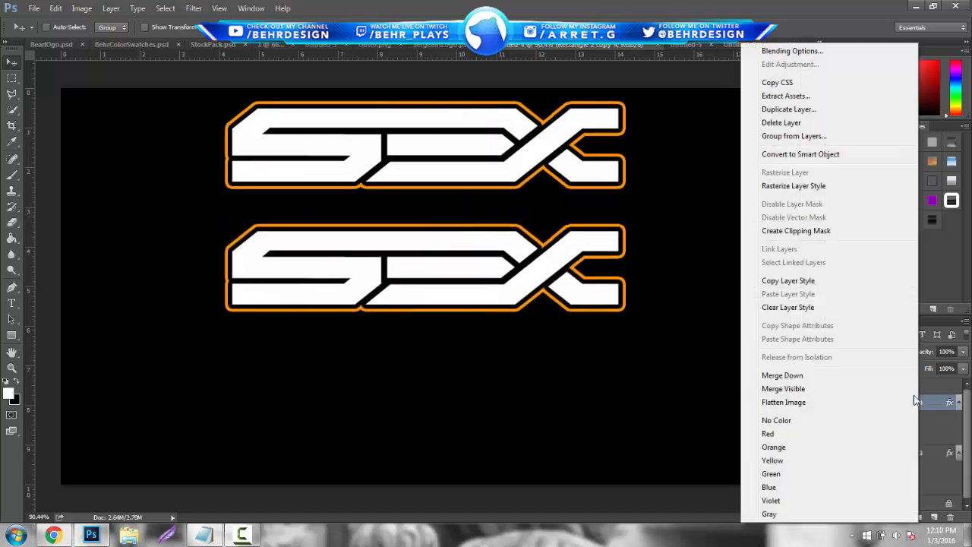
click(824, 54)
click(510, 267)
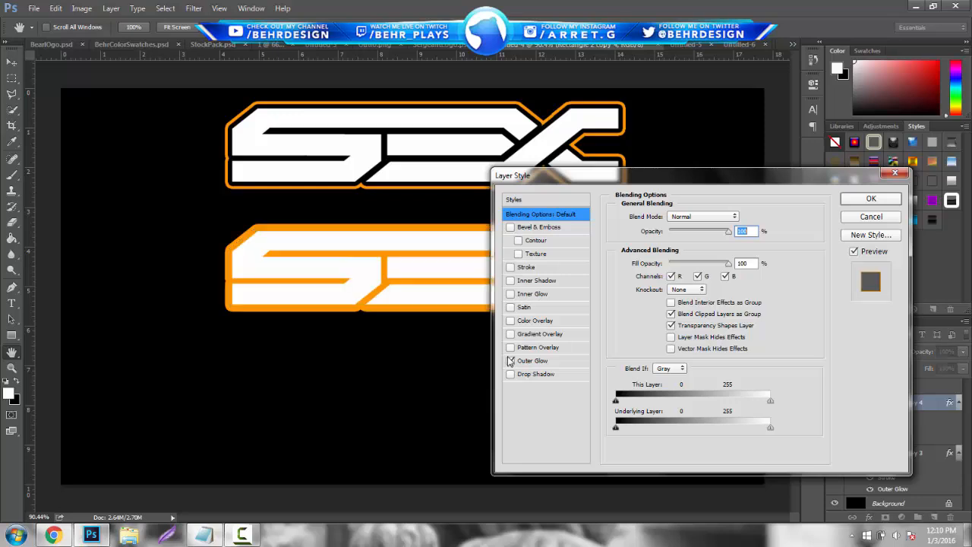
click(510, 360)
Step: Give the lower lettering copy a black stroke of 5 px positioned inside
click(510, 268)
click(526, 267)
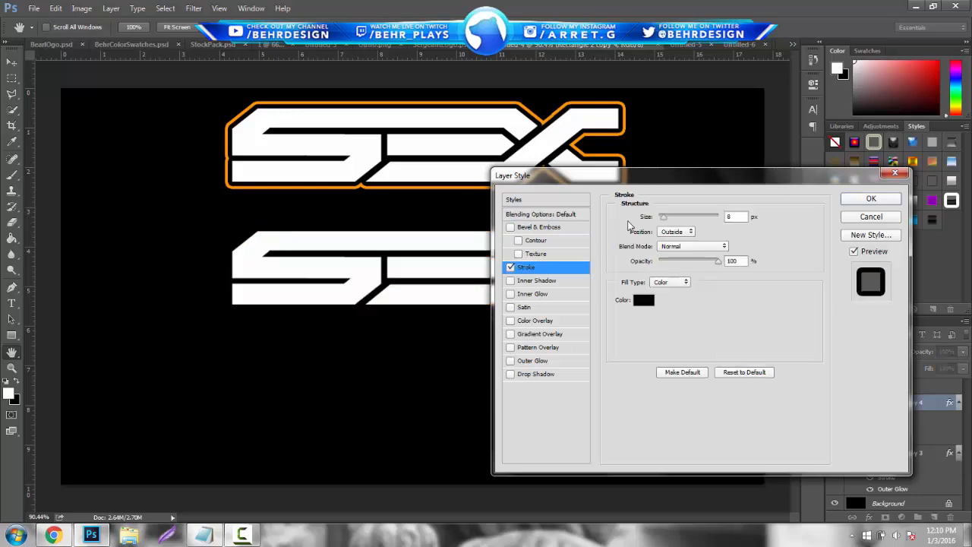
click(676, 231)
click(684, 245)
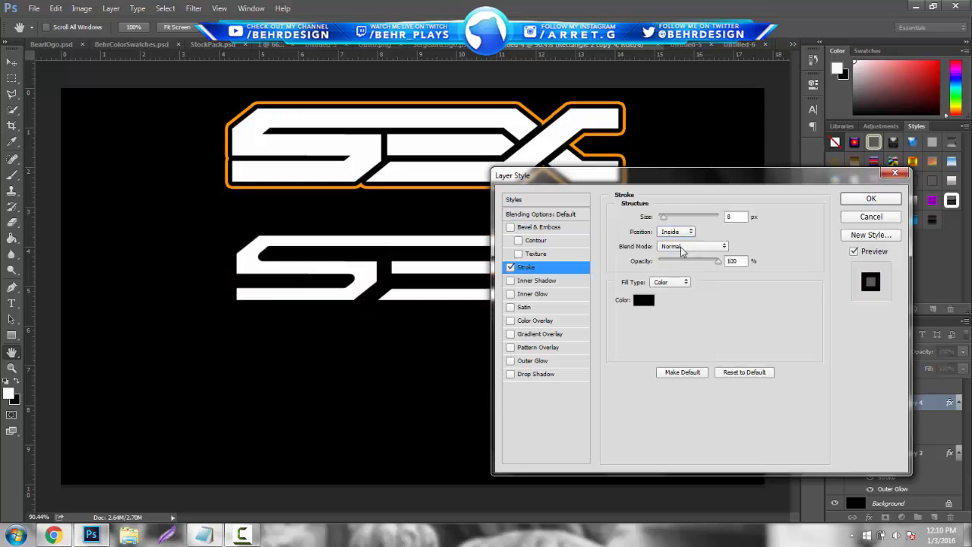
text(1)
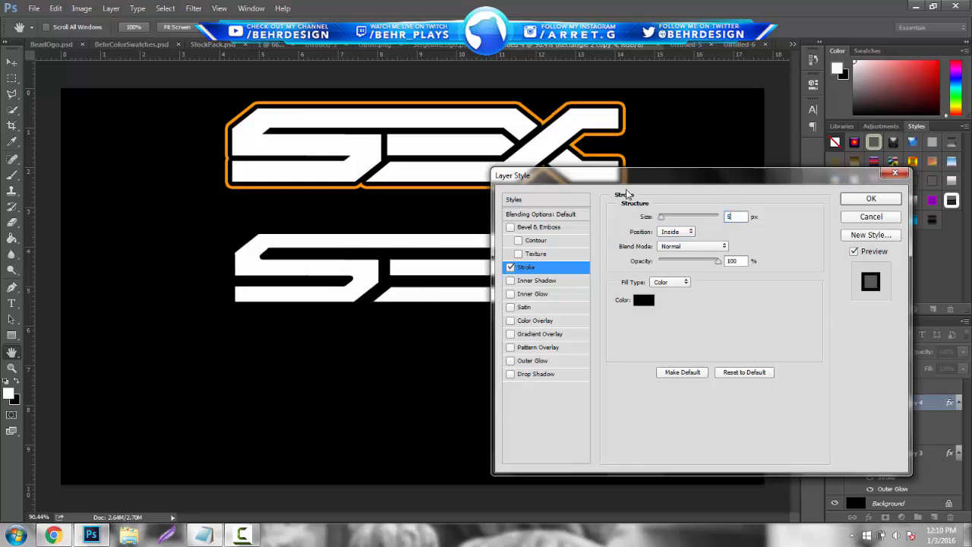
key(Return)
Step: Set the lower lettering copy's fill to 0% and change its inside stroke to orange ff9600 with a size of 3 px
click(963, 368)
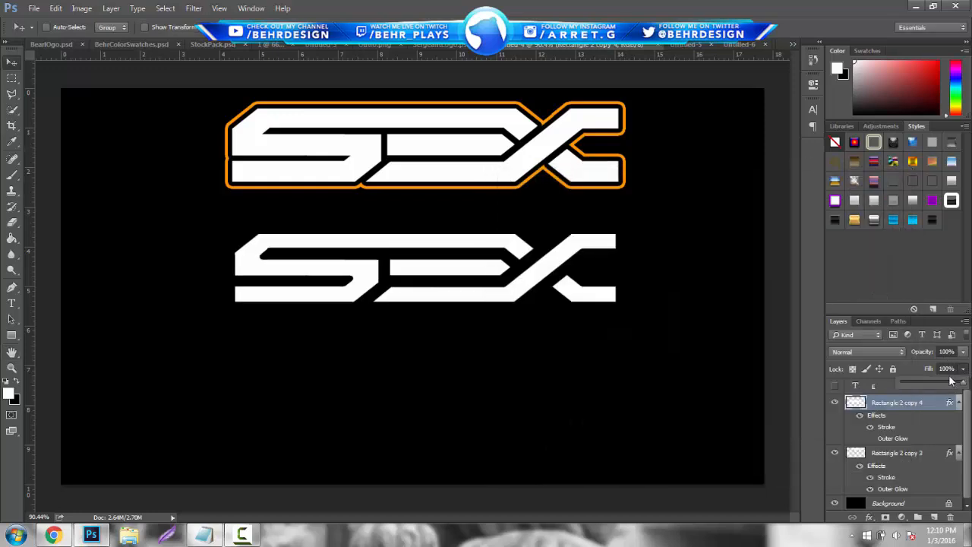
drag(958, 382, 861, 385)
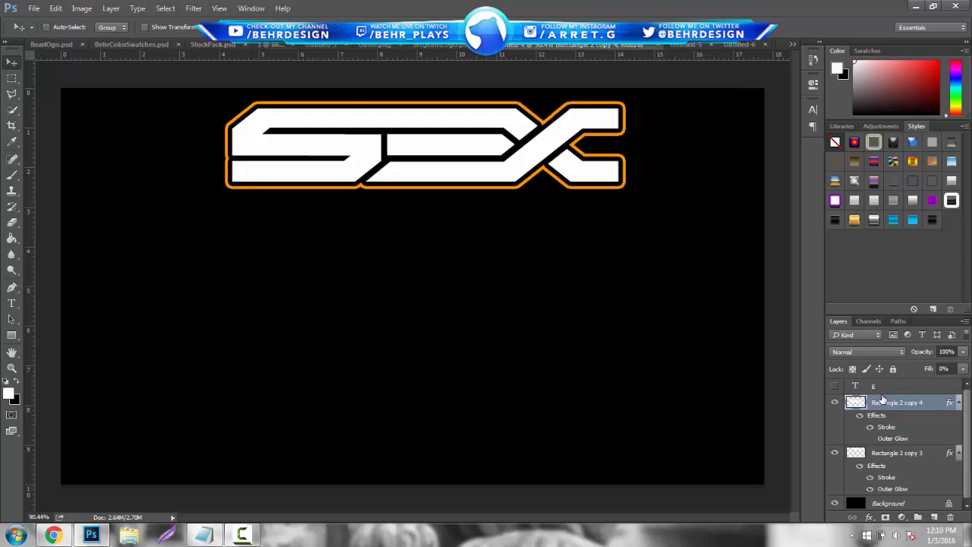
right_click(883, 402)
click(747, 51)
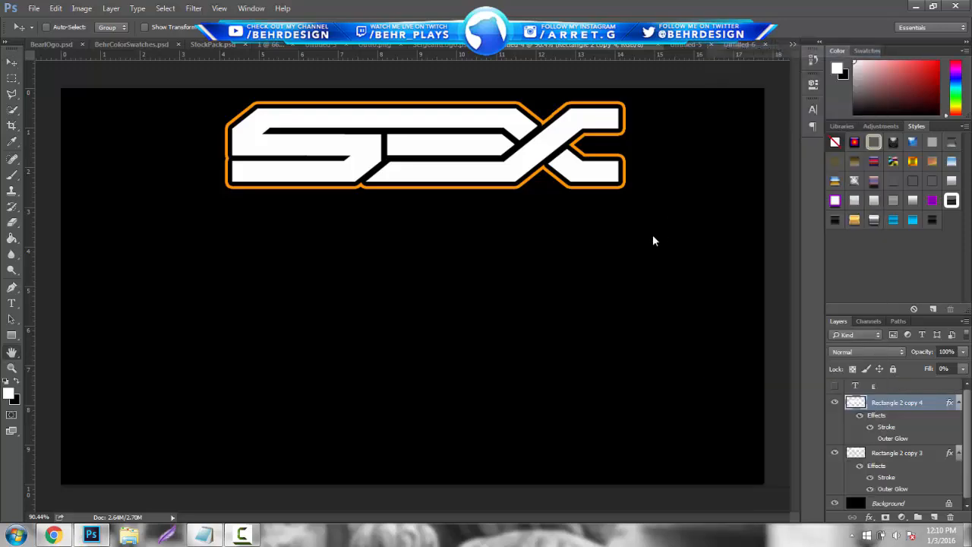
click(564, 270)
click(643, 300)
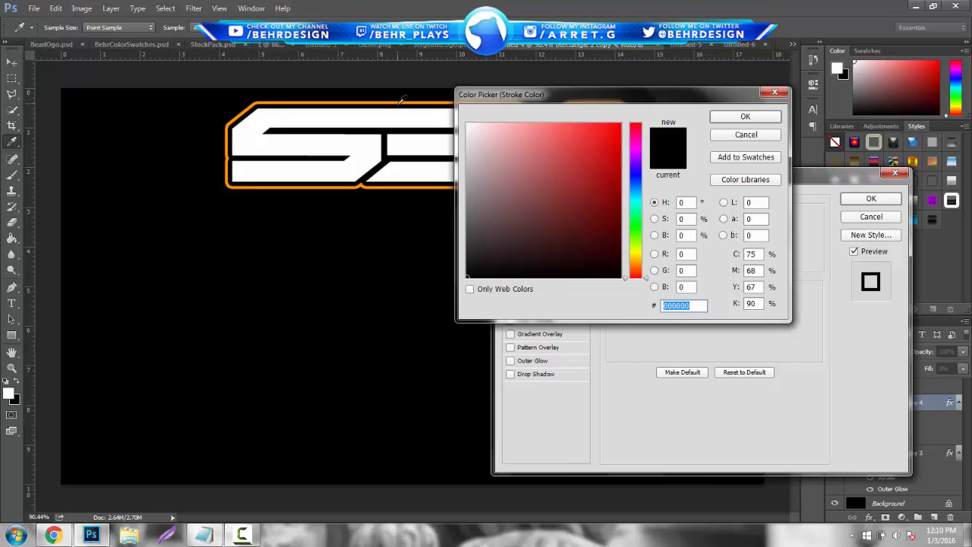
text(ff9600)
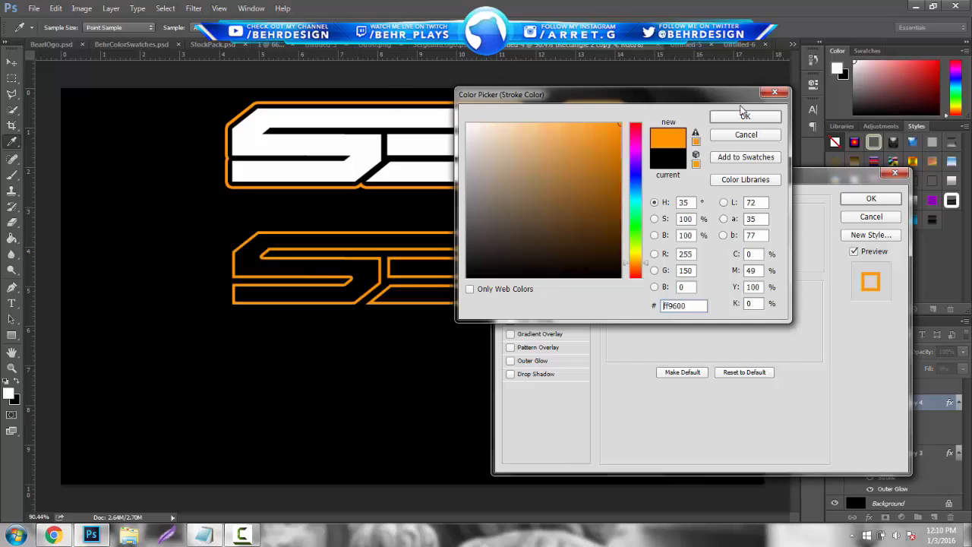
click(744, 115)
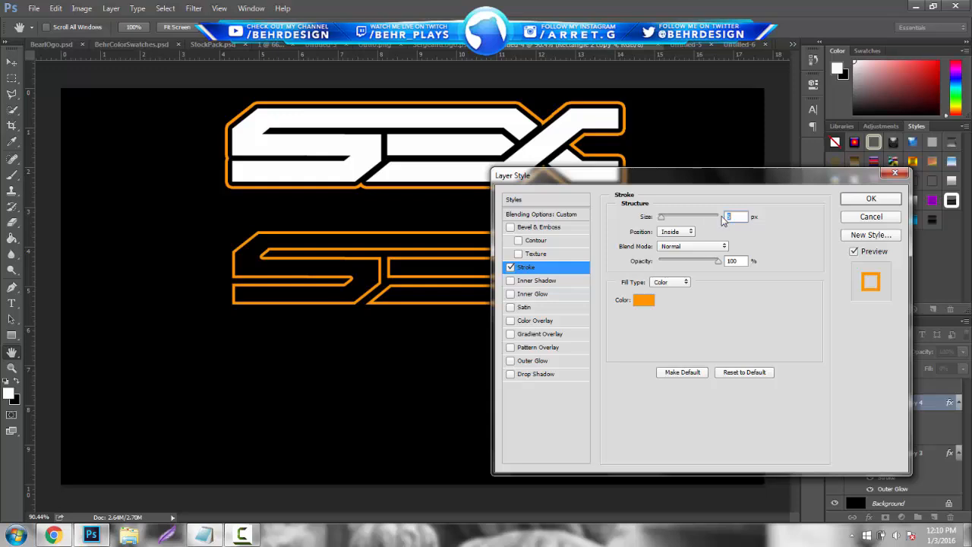
text(3)
key(Return)
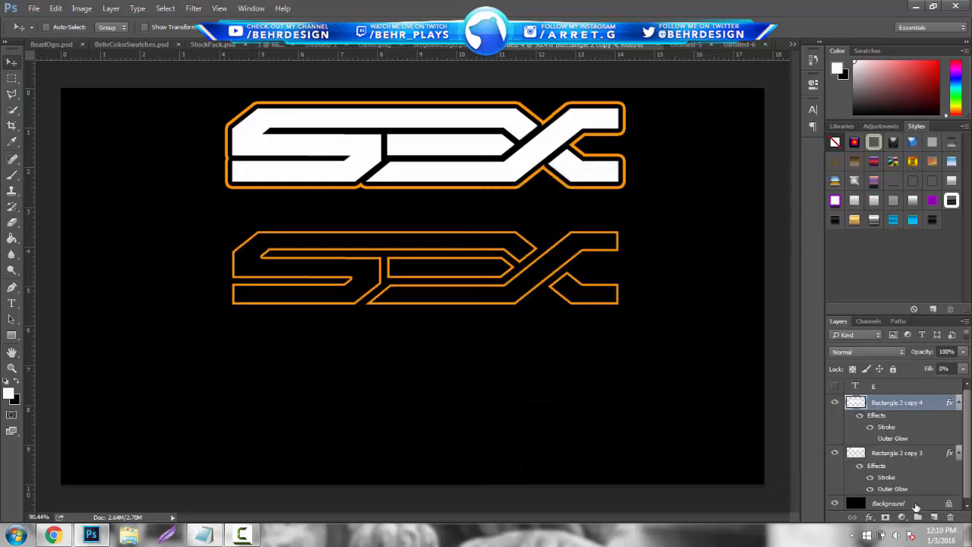
Step: Add an empty layer above the lower outline lettering and merge the two into one layer
click(934, 517)
shift+click(901, 417)
right_click(901, 418)
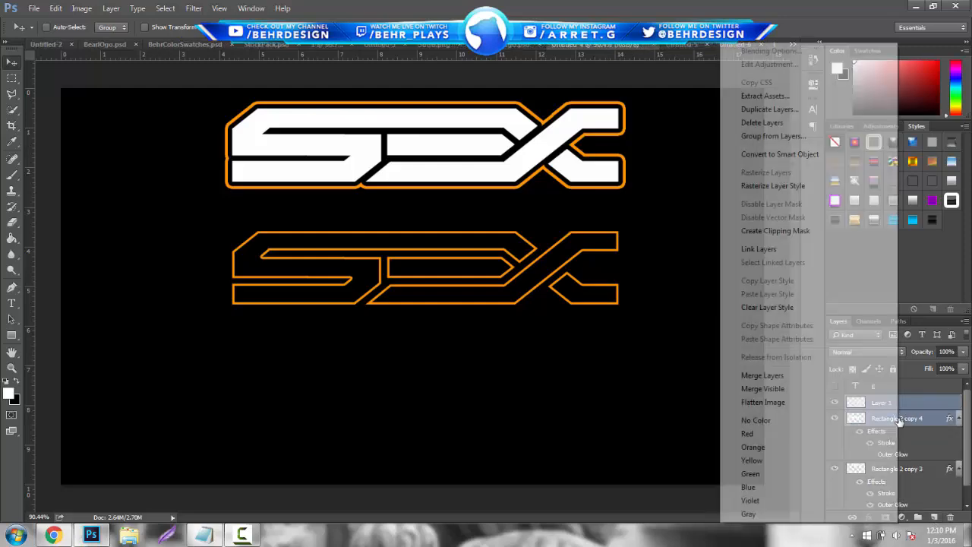
click(857, 390)
key(ctrl+z)
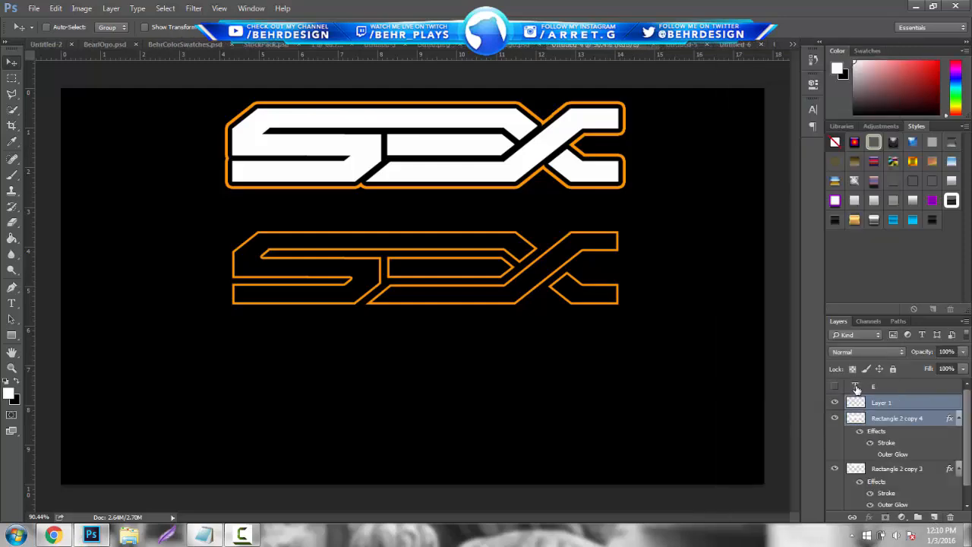
right_click(901, 418)
click(863, 381)
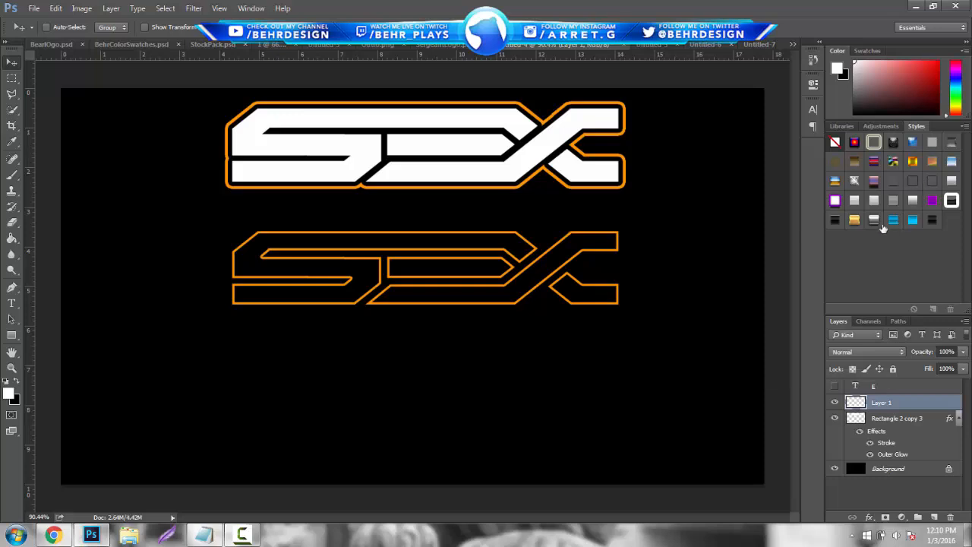
Step: Try the blue, dark, white, gold and grey preset styles on the merged outline lettering
click(914, 221)
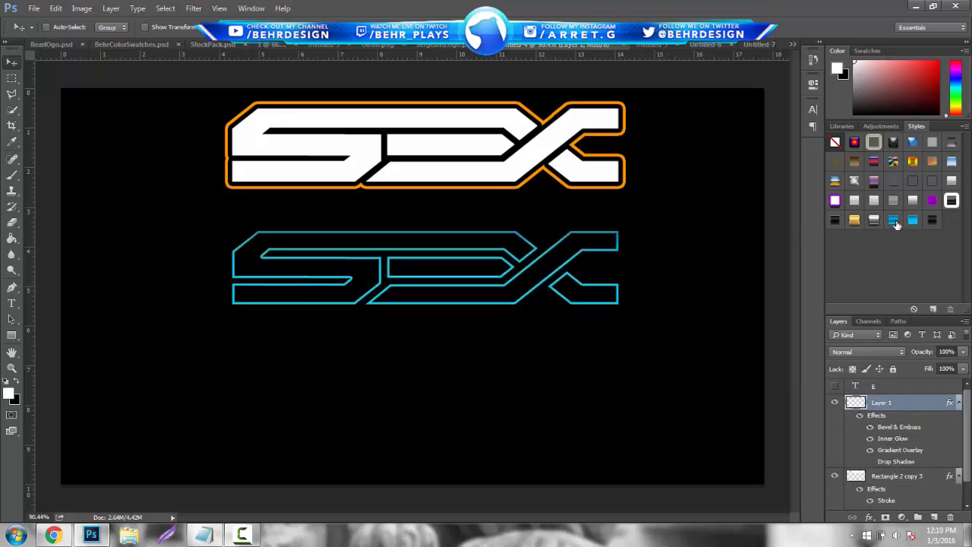
click(893, 220)
click(931, 224)
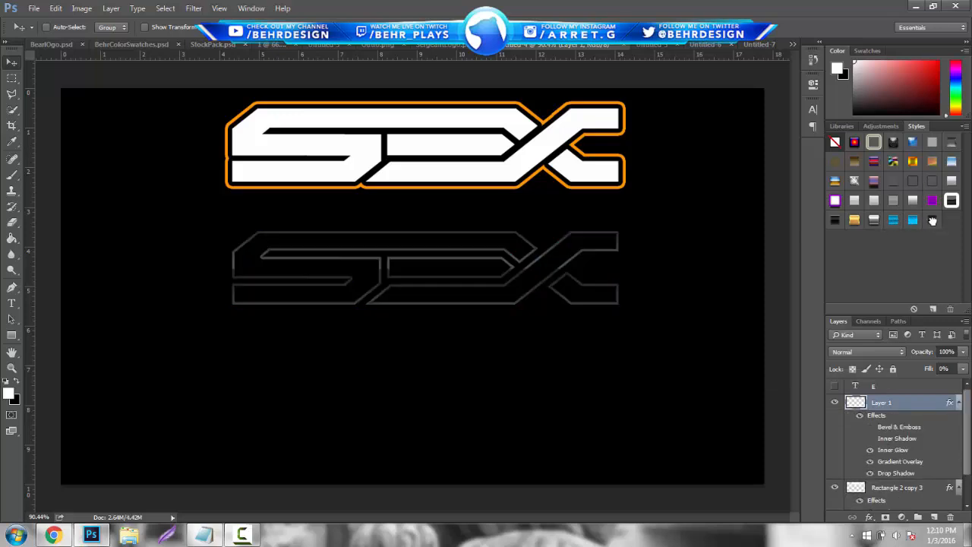
click(871, 220)
click(854, 222)
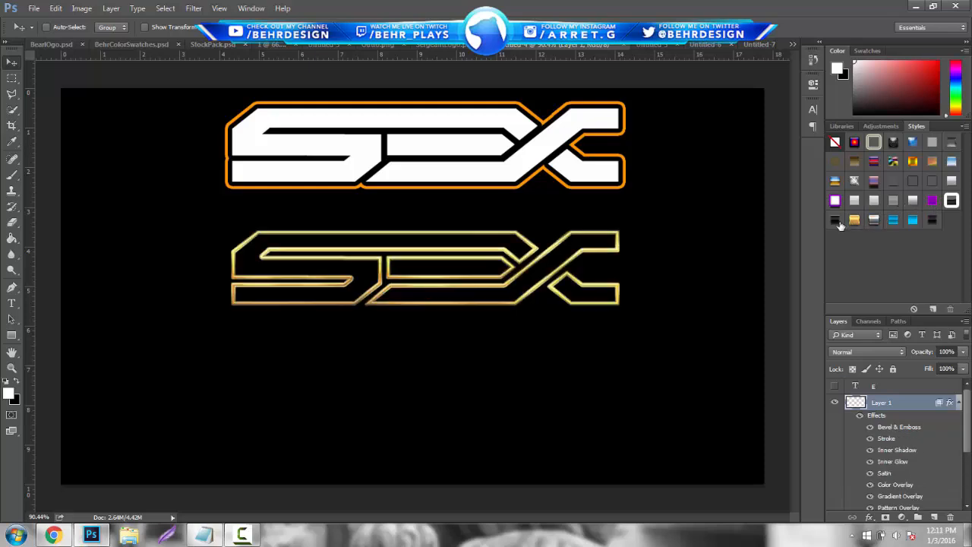
click(894, 221)
click(949, 202)
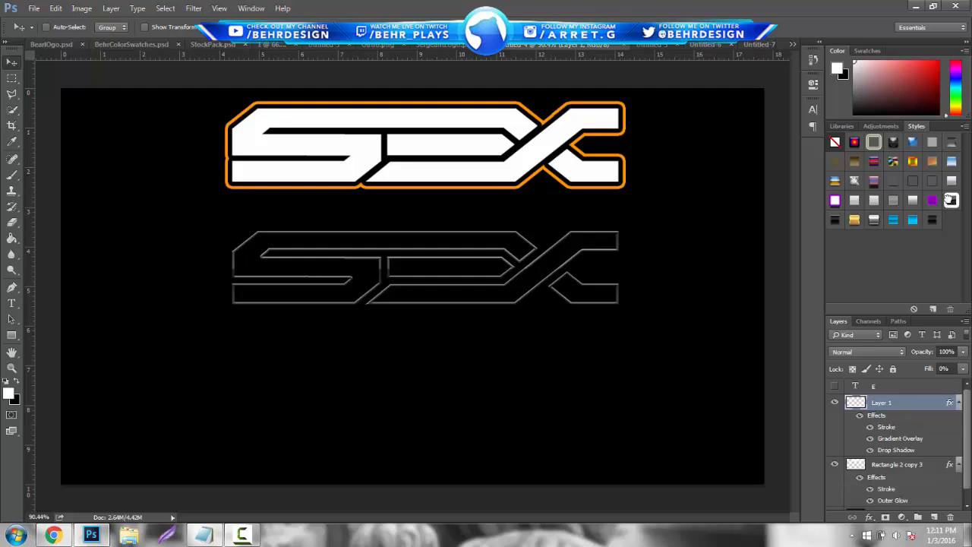
Step: Apply the dark grey gradient preset style to the outline lettering and move it up closer beneath the white lettering
click(930, 218)
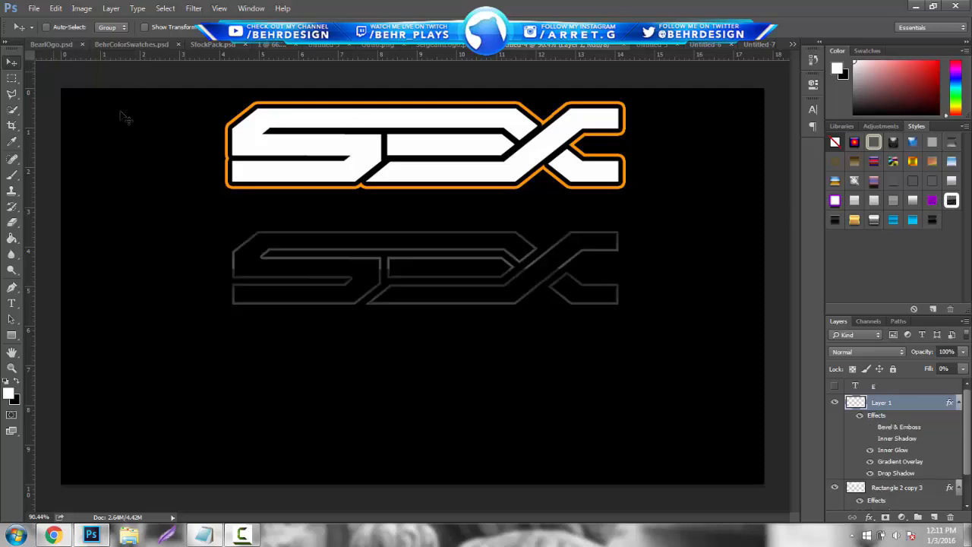
drag(391, 228, 387, 202)
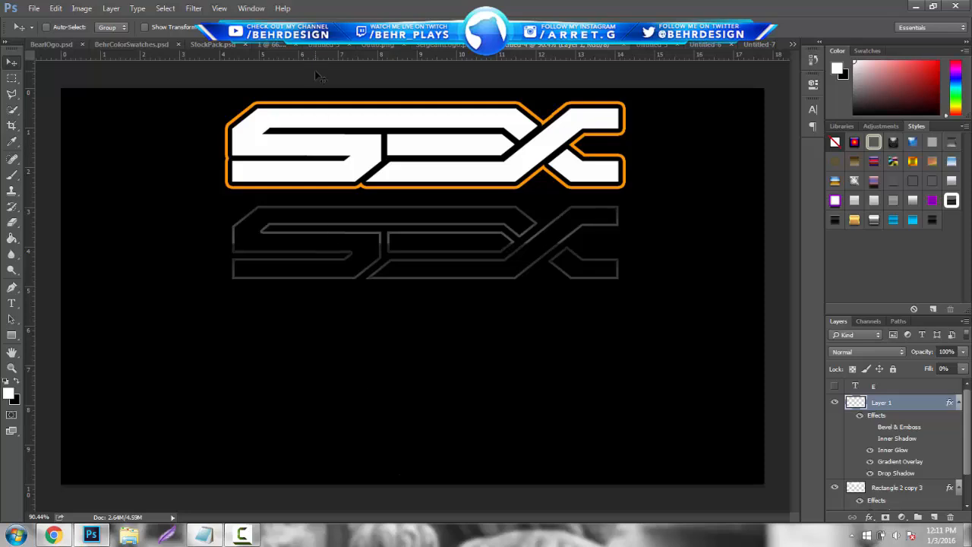
Step: Examine the blue outline and glow variations of the finished Sergeant logo in its own document, and return to the SEX document
click(448, 47)
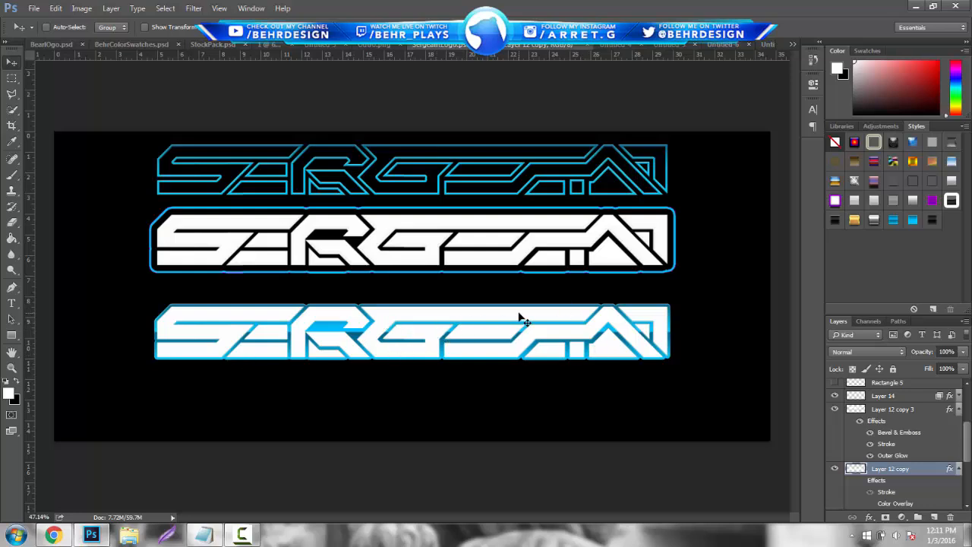
click(615, 46)
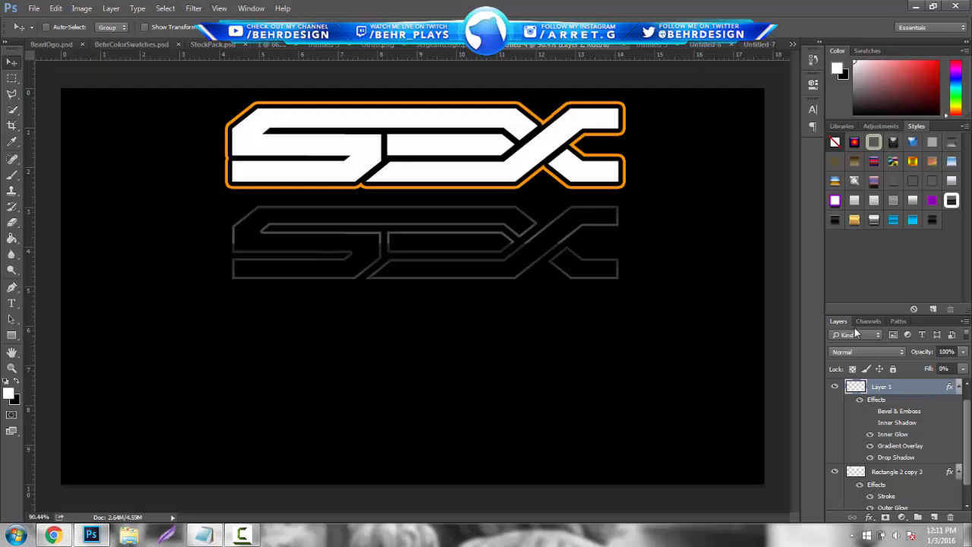
Step: Review the size, position and colour settings of the stroke on the upper white lettering's layer style
click(899, 471)
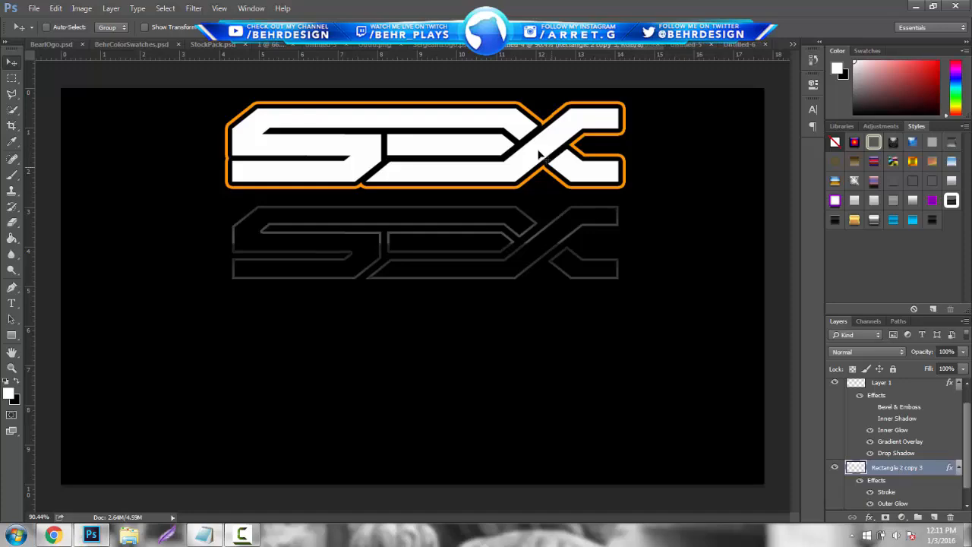
right_click(901, 470)
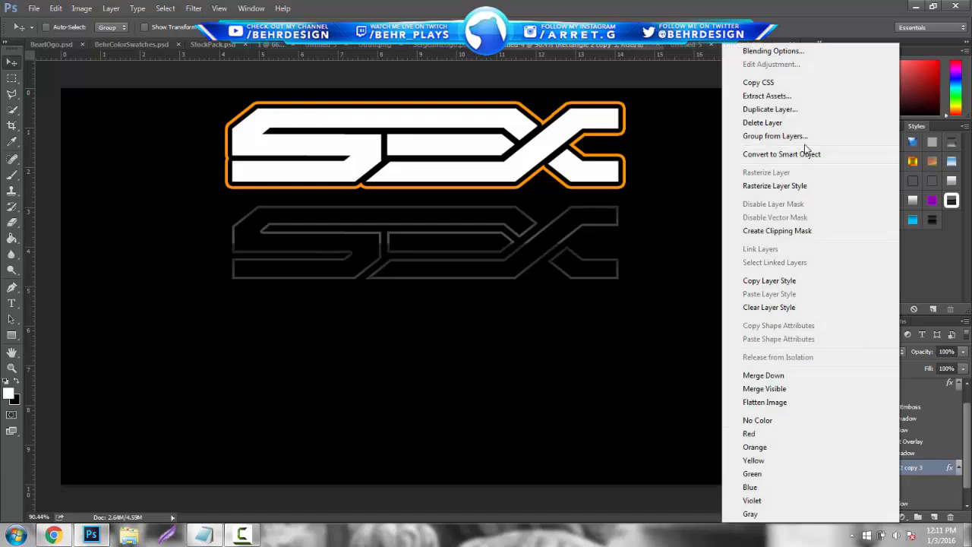
click(790, 51)
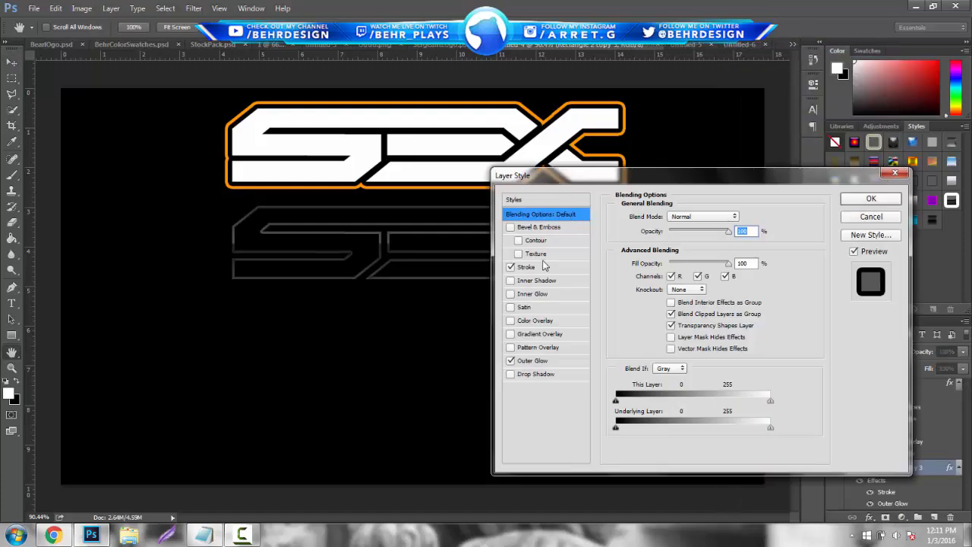
click(527, 267)
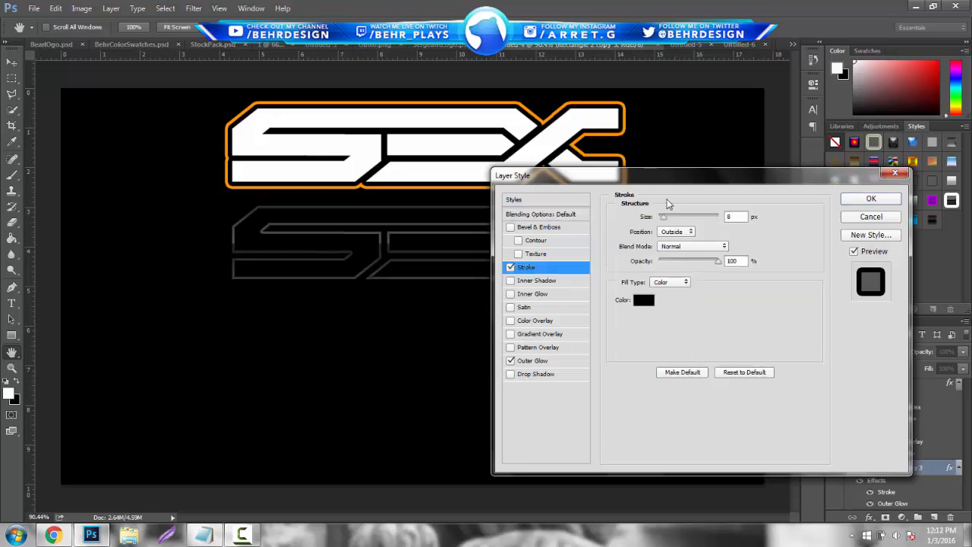
drag(664, 218, 665, 219)
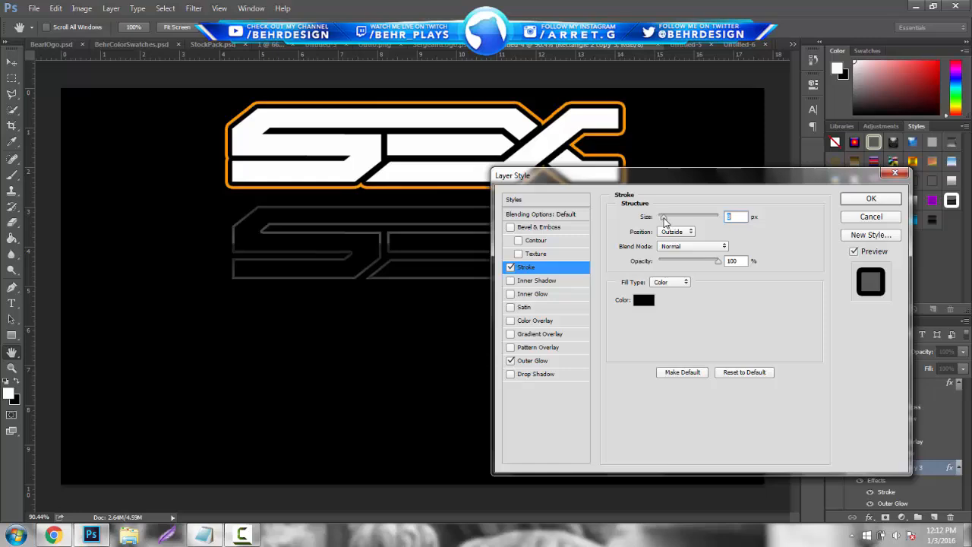
click(870, 198)
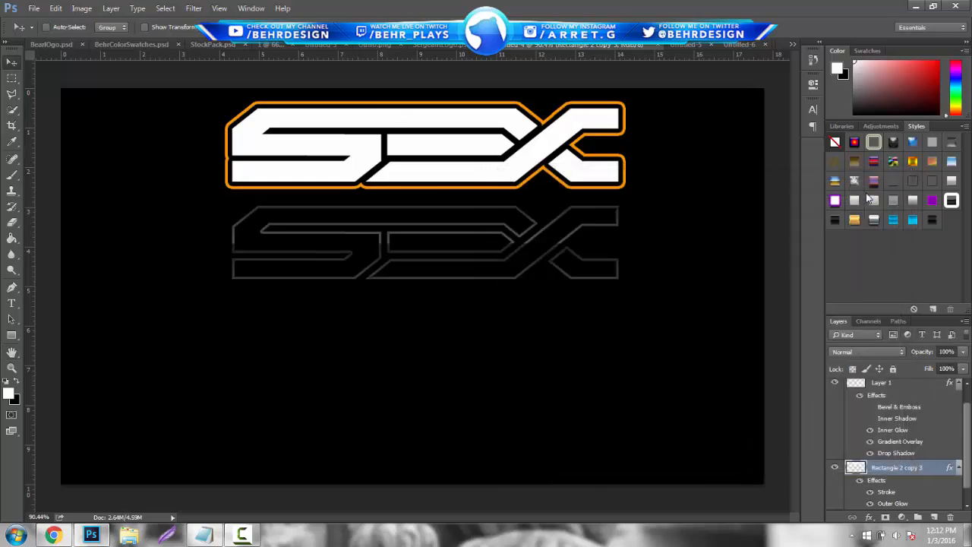